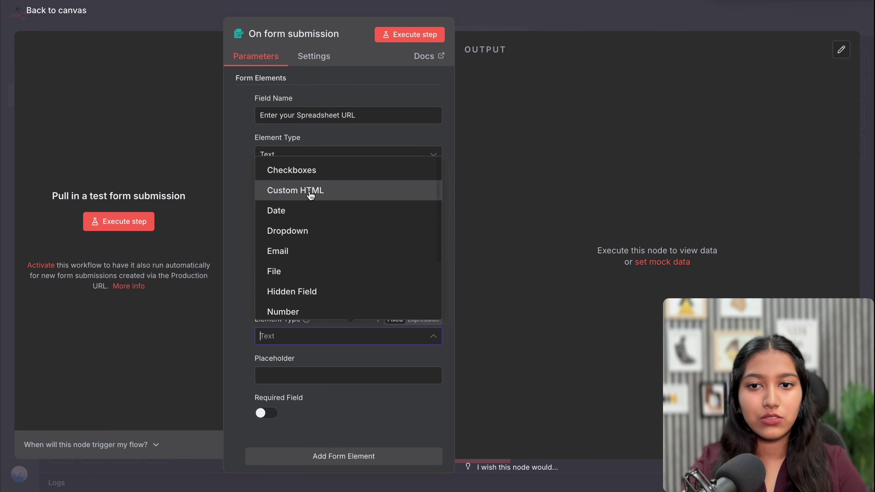
Step: Make the presentation-type question a dropdown with the options Sales Deck, Finance Deck, HR Deck, Marketing Deck and Operations Deck
click(288, 231)
click(311, 390)
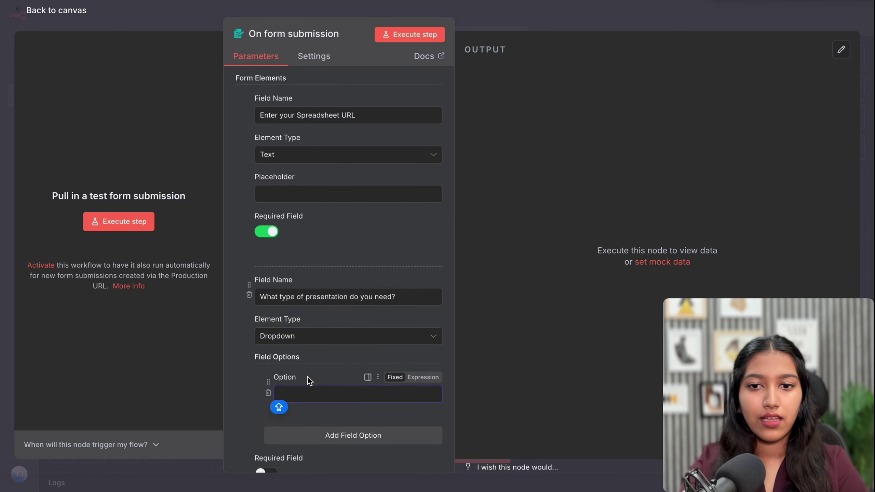
scroll(308, 376, down, 3)
text(Sales Deck)
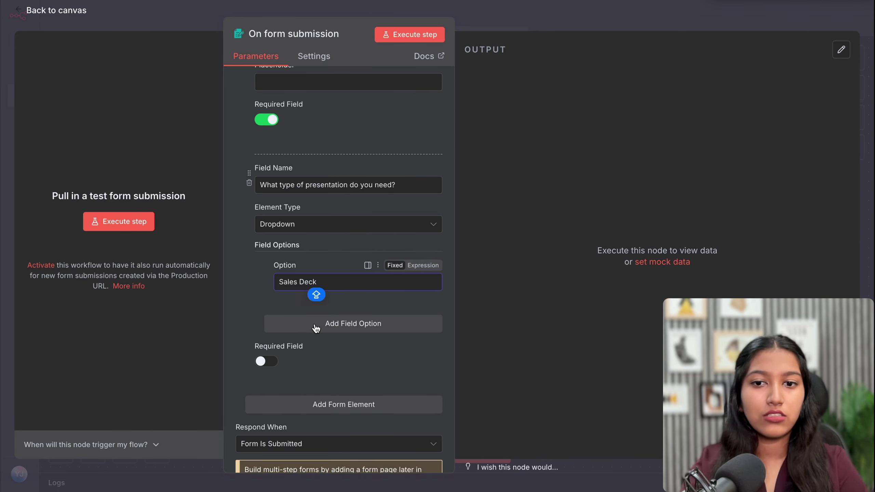
click(315, 324)
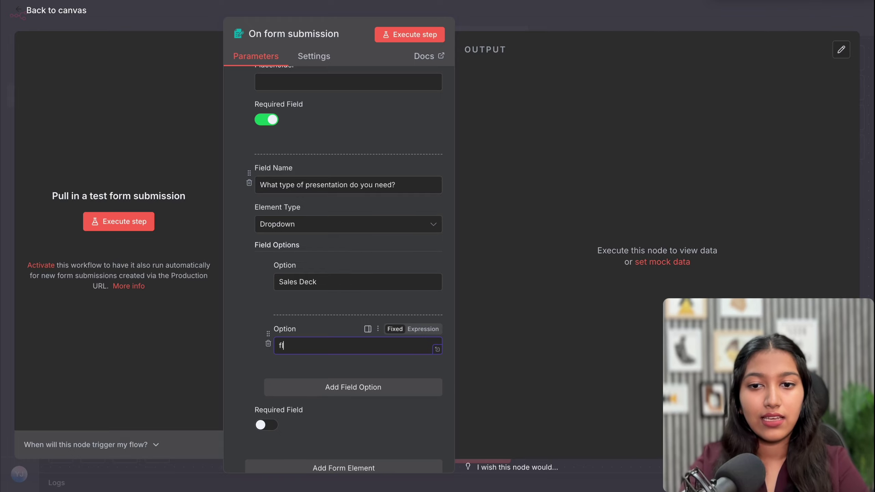
text(Finance Deck)
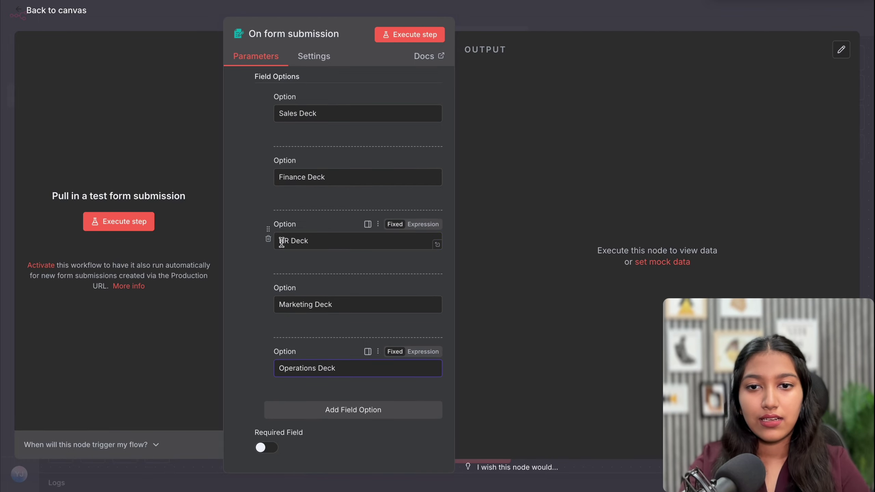
Step: Add another option named Investor/Board Deck to the presentation-type dropdown
drag(285, 240, 317, 242)
drag(287, 304, 335, 304)
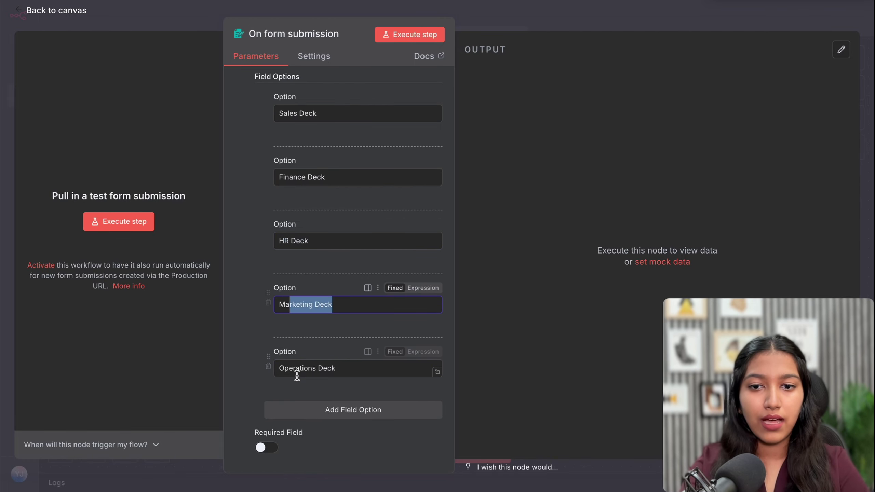
drag(295, 368, 335, 368)
click(323, 411)
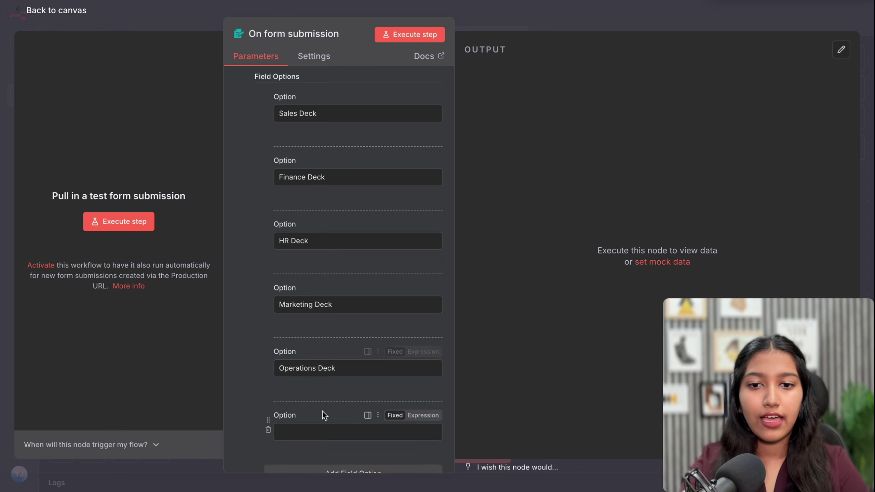
scroll(322, 397, down, 2)
click(305, 374)
text(Investor Board Deck)
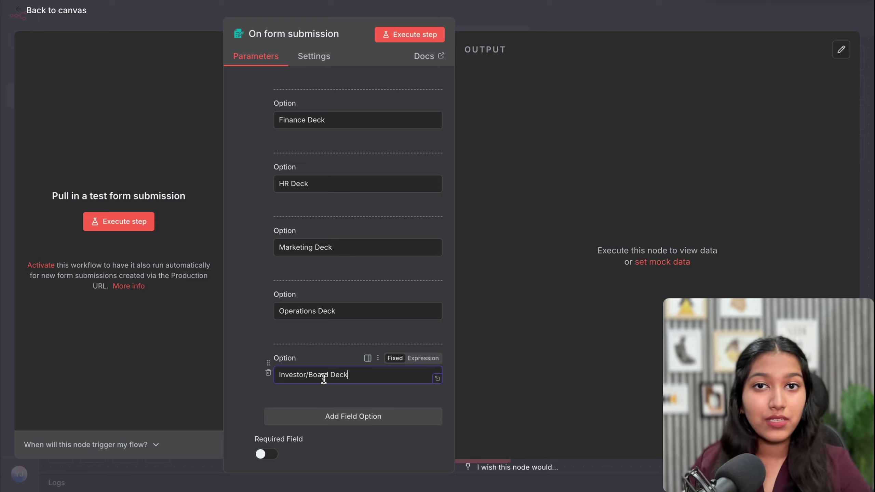
Step: Review the presentation-type dropdown's options and make the question a required field
scroll(327, 249, up, 3)
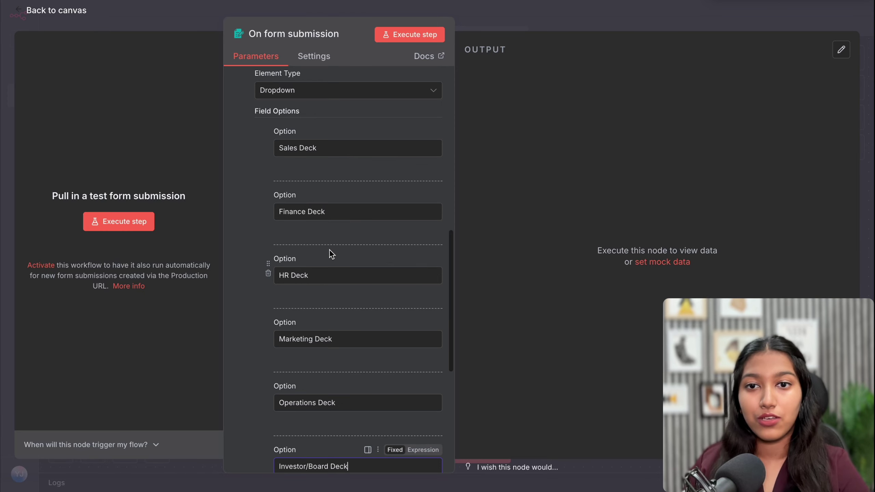
scroll(328, 252, down, 1)
click(323, 245)
drag(322, 249, 281, 245)
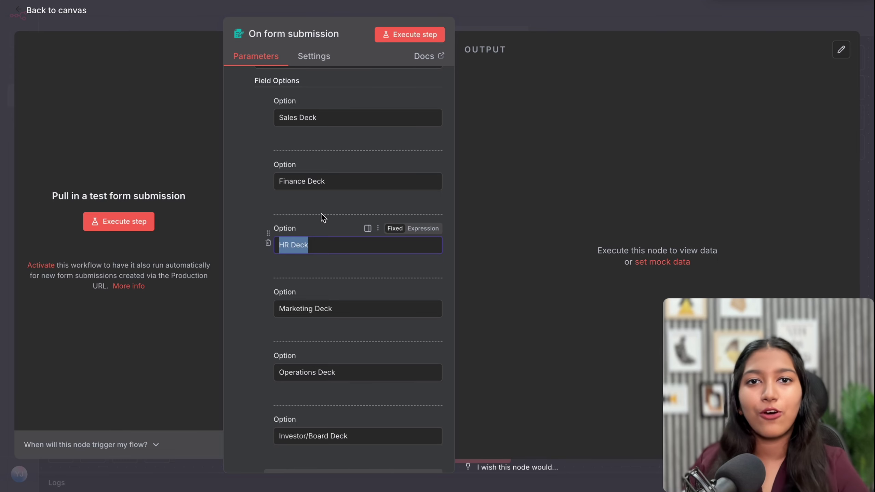
scroll(322, 216, down, 5)
click(267, 272)
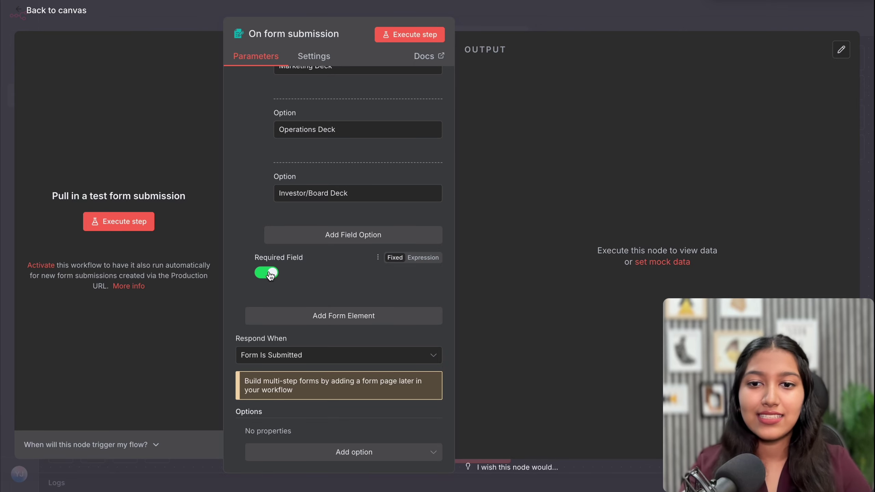
Step: Add a required text form element named "Who is the main audience?"
click(322, 315)
click(309, 336)
text(Who is the main audience?)
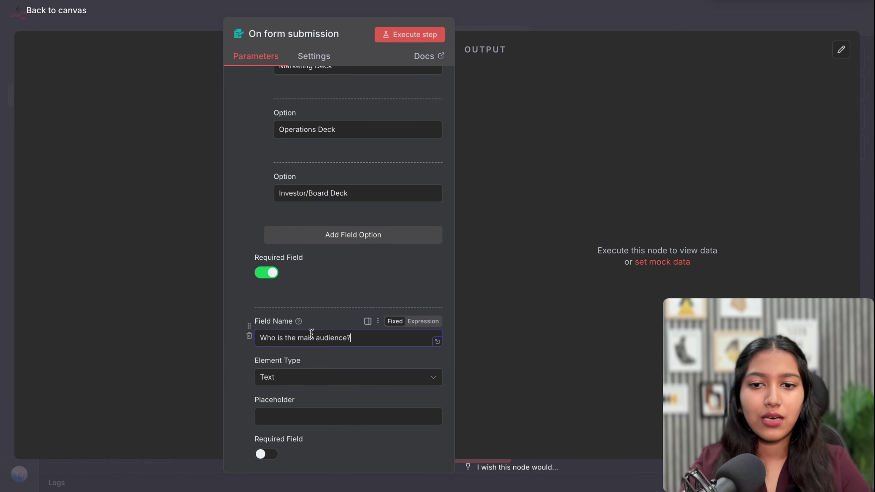
scroll(312, 338, down, 2)
scroll(293, 312, down, 2)
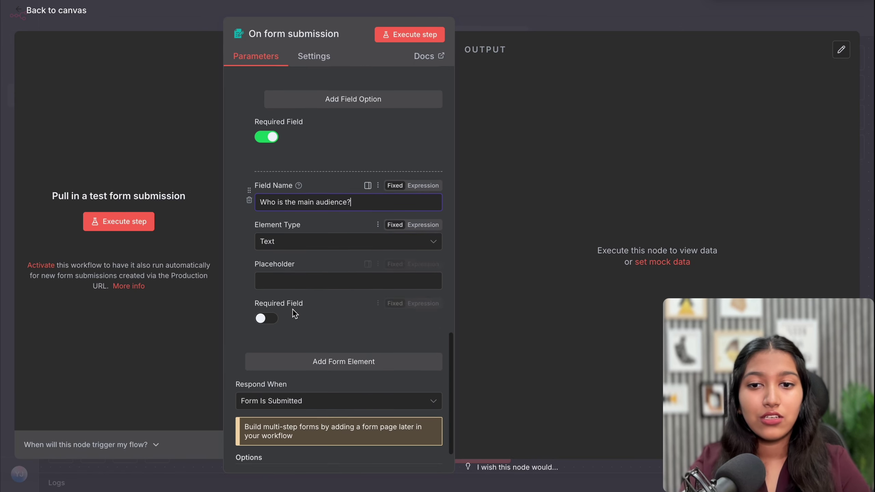
click(261, 316)
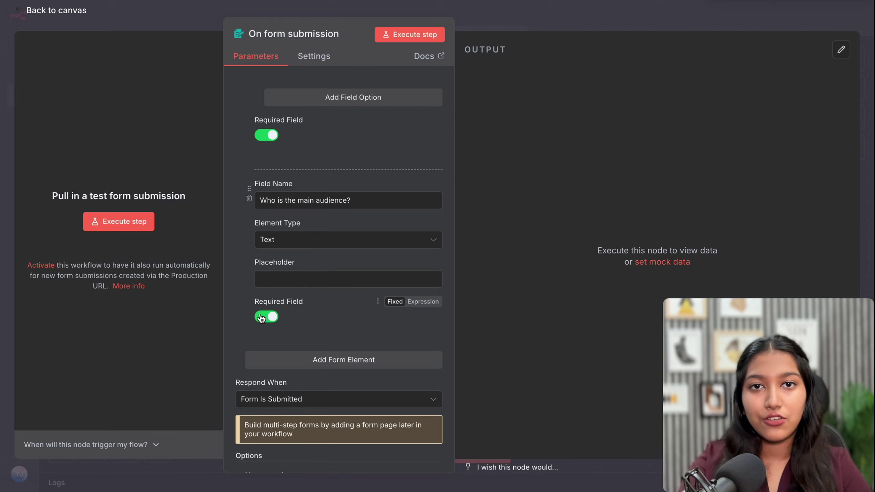
Step: Add a required text form element named "What’s the primary goal of this presentation?"
click(331, 360)
scroll(303, 263, down, 3)
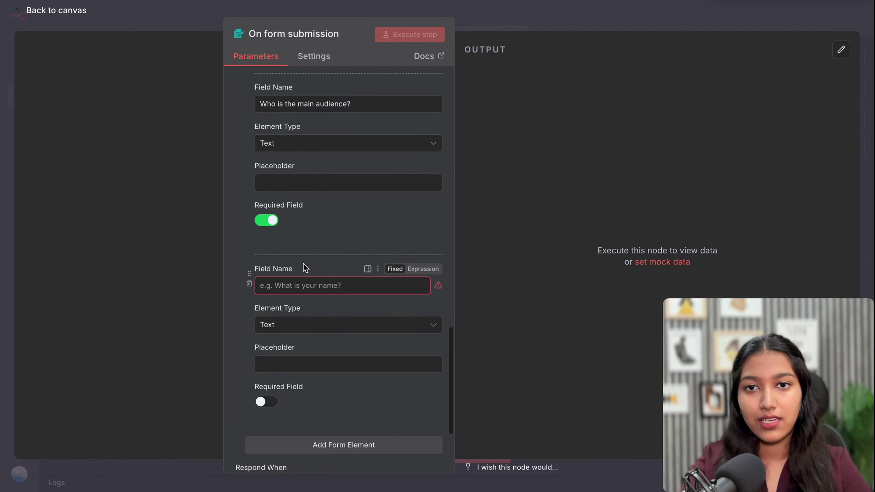
click(336, 285)
text(What’s the primary goal of this presentation?)
scroll(337, 310, down, 2)
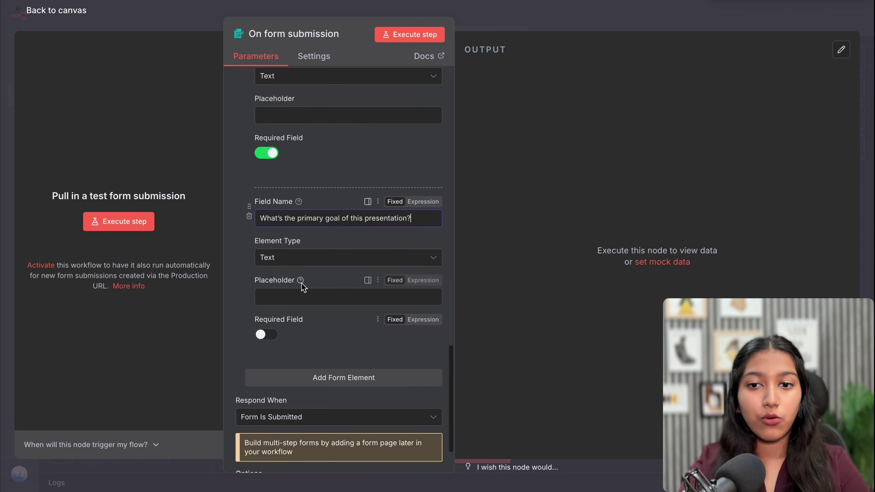
click(266, 335)
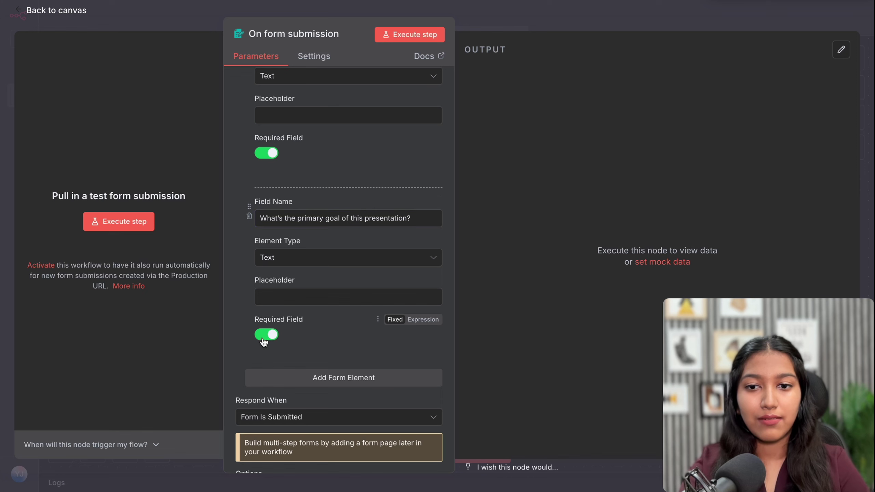
Step: Add a required text form element named "What tone should the slides have?"
click(293, 379)
text(What tone should the slides have?)
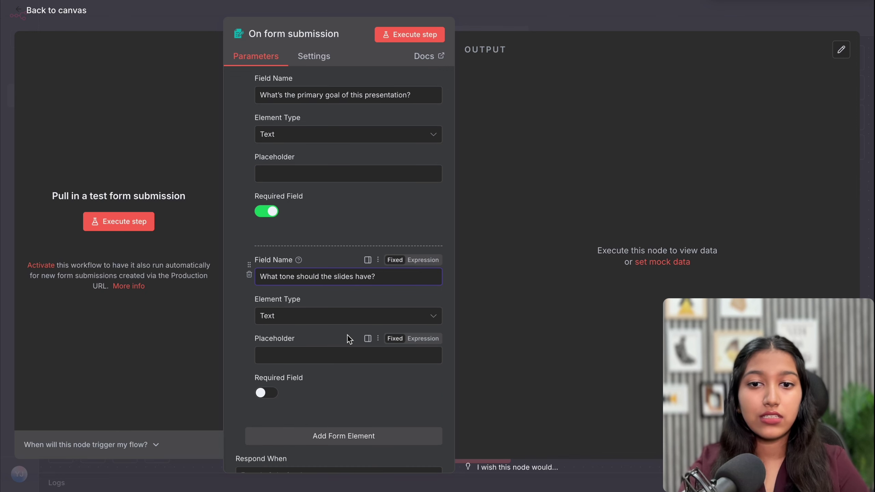
scroll(347, 335, down, 2)
click(266, 325)
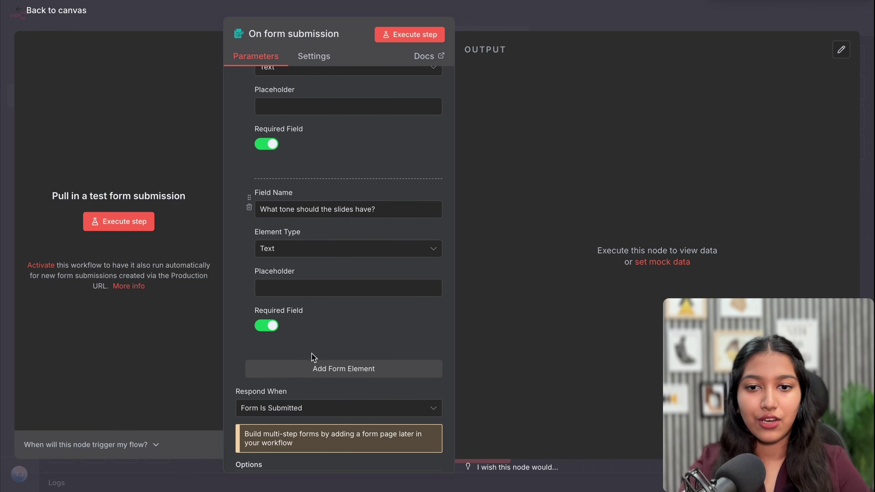
Step: Add a required text form element named "Do you have a preferred theme or style?"
click(315, 367)
scroll(294, 390, down, 3)
text(Do you have a preferred theme or style?)
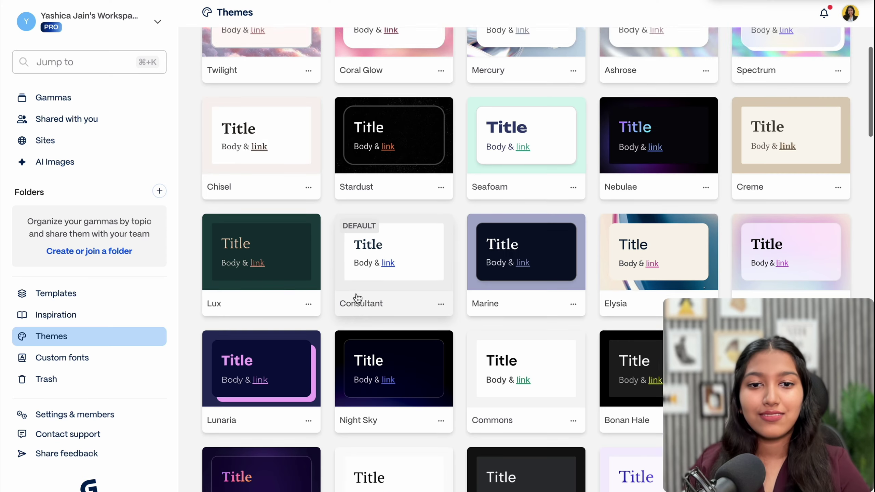
Step: Look through the themes available in Gamma and review the form's preferred theme or style question
scroll(353, 297, down, 5)
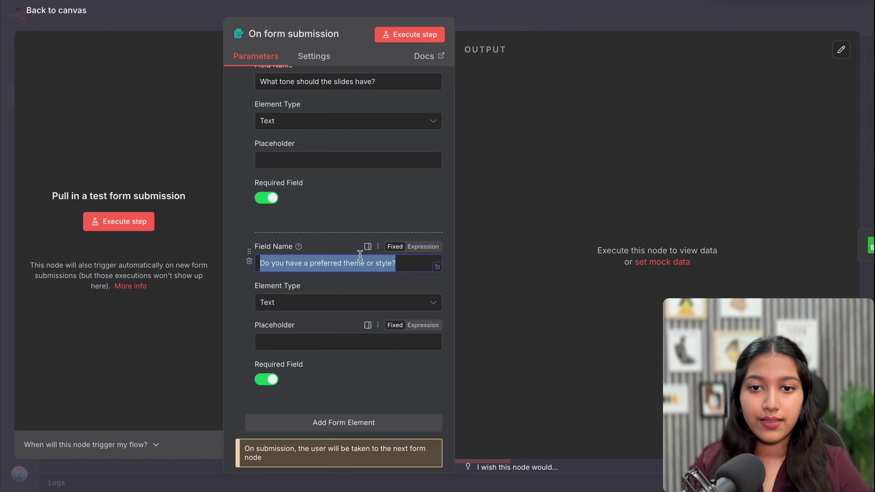
drag(302, 263, 406, 263)
click(407, 264)
drag(304, 264, 393, 264)
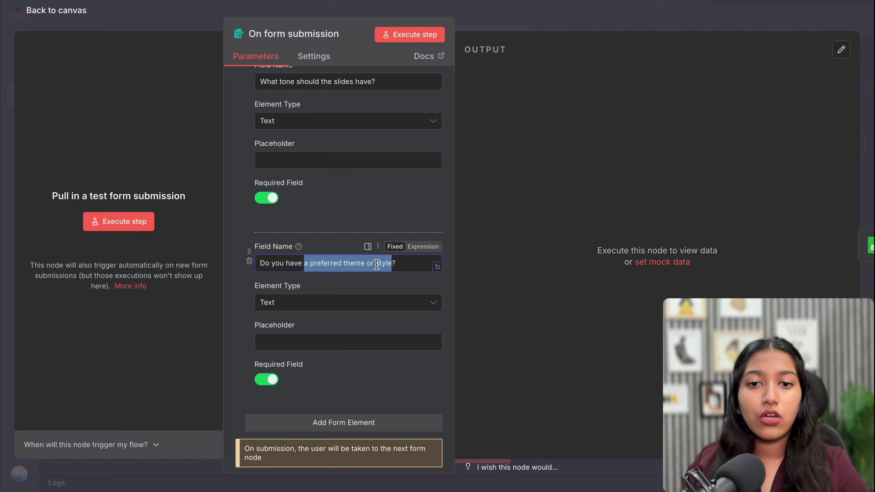
click(377, 263)
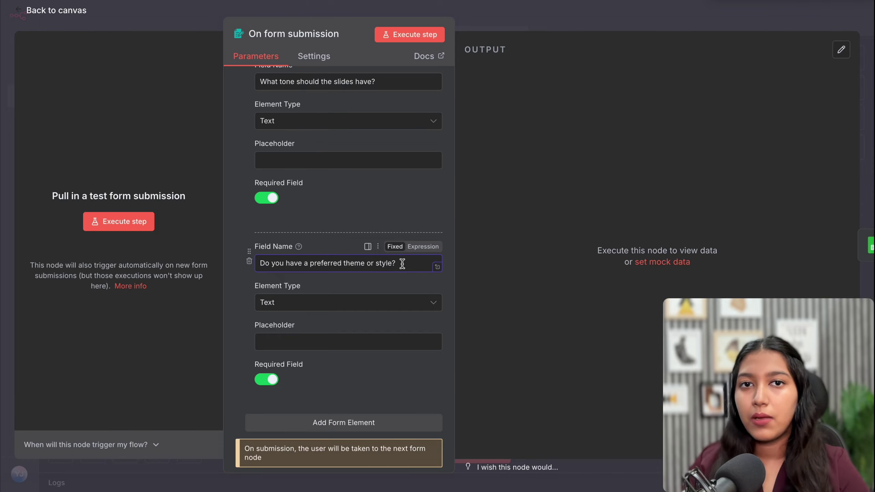
Step: Add the Button Label option to the form and set its text to "Generate Presentation"
scroll(300, 394, down, 3)
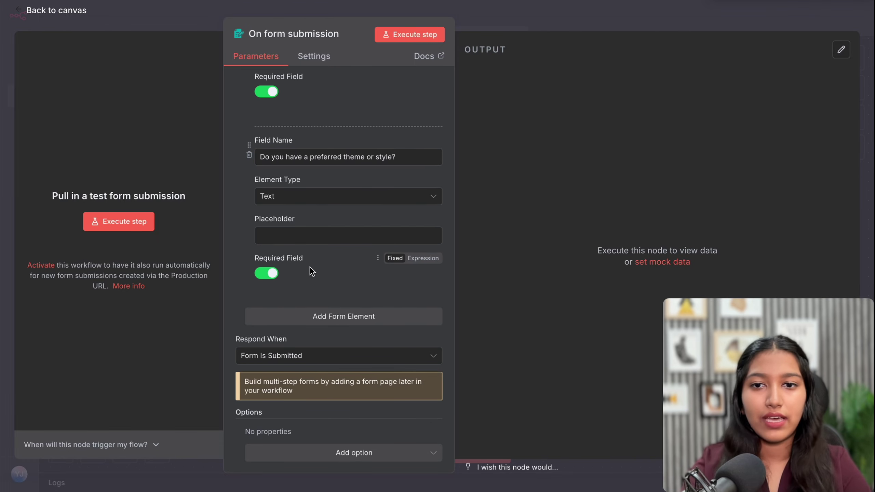
scroll(309, 267, down, 1)
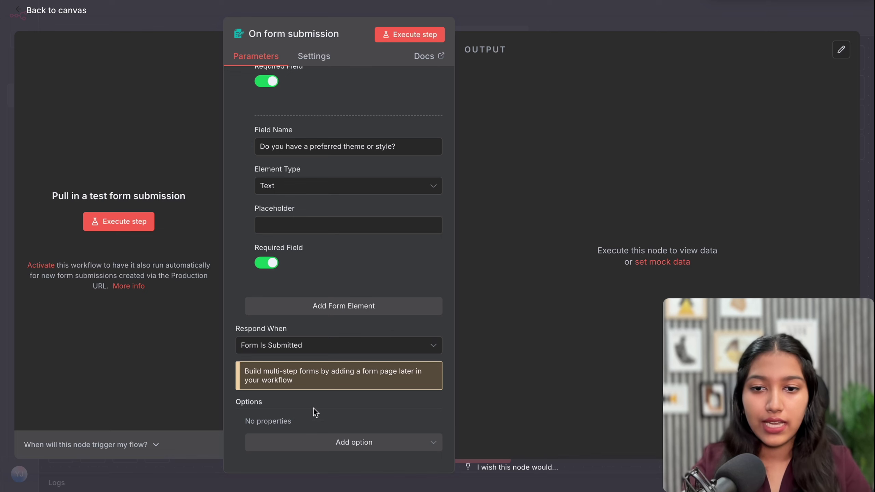
click(320, 445)
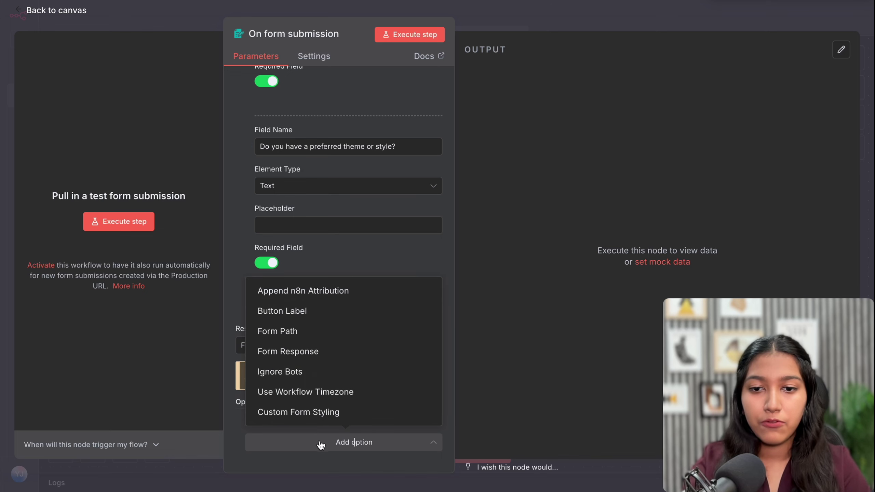
click(294, 314)
scroll(298, 354, down, 1)
double_click(279, 417)
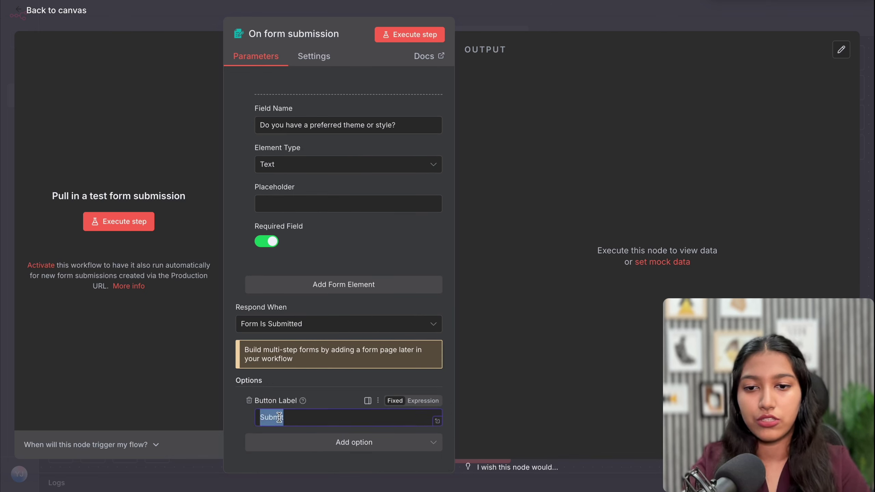
text(Genera)
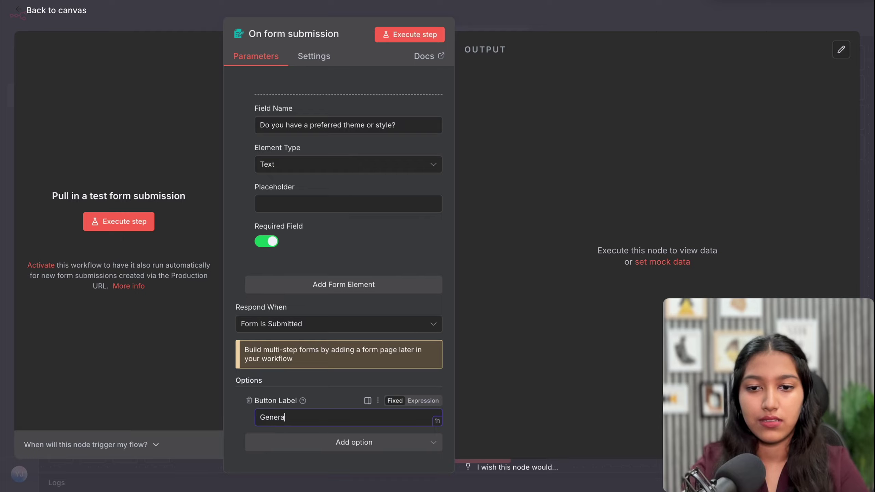
text(te Presenta)
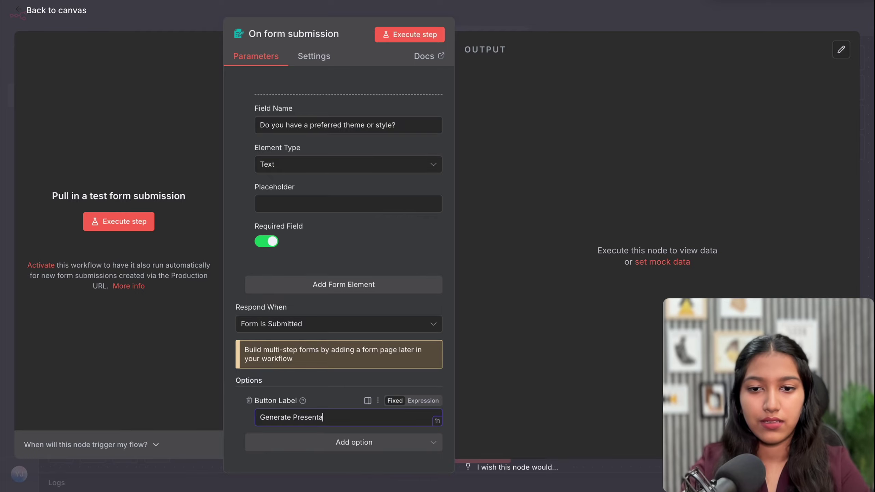
text(ti)
Step: Execute the form trigger and enter the URL of the sales_data_aug_sep_2025 sheet in the test form's spreadsheet URL field
scroll(395, 97, up, 15)
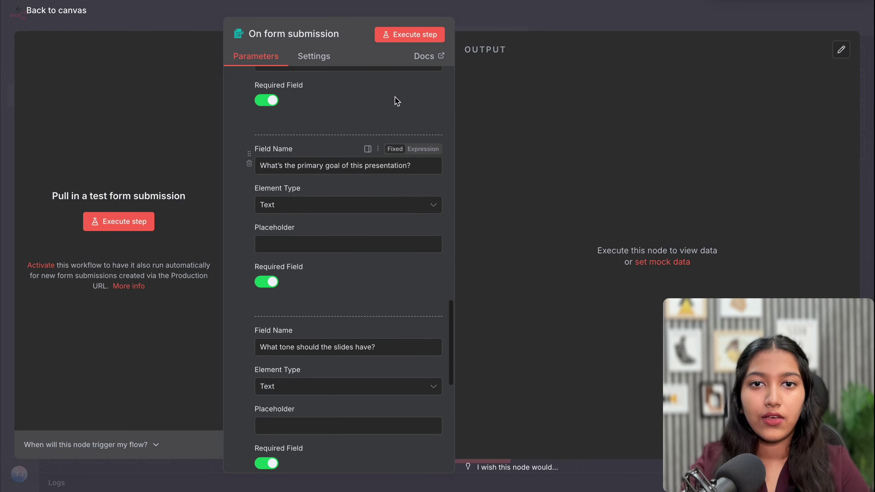
click(413, 35)
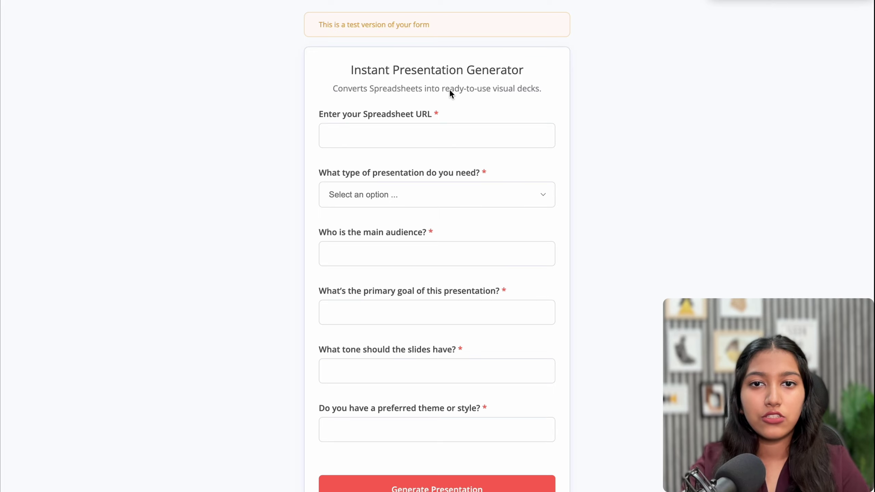
click(386, 129)
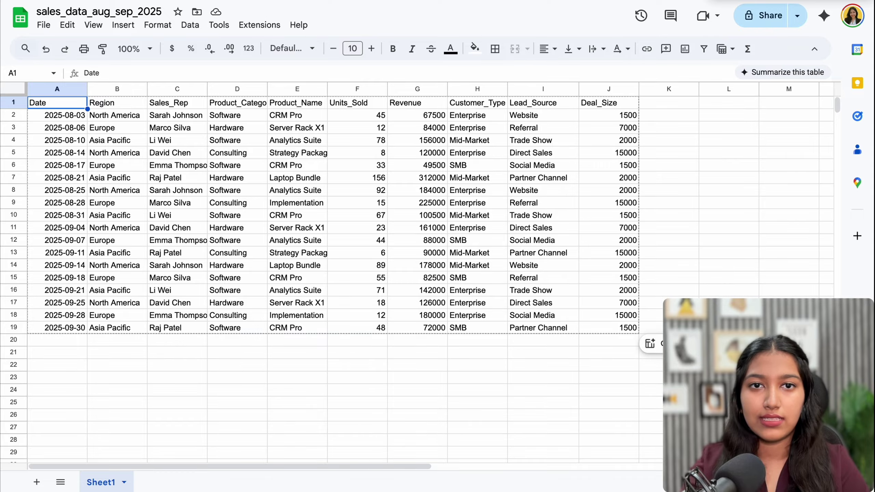
key(super+l)
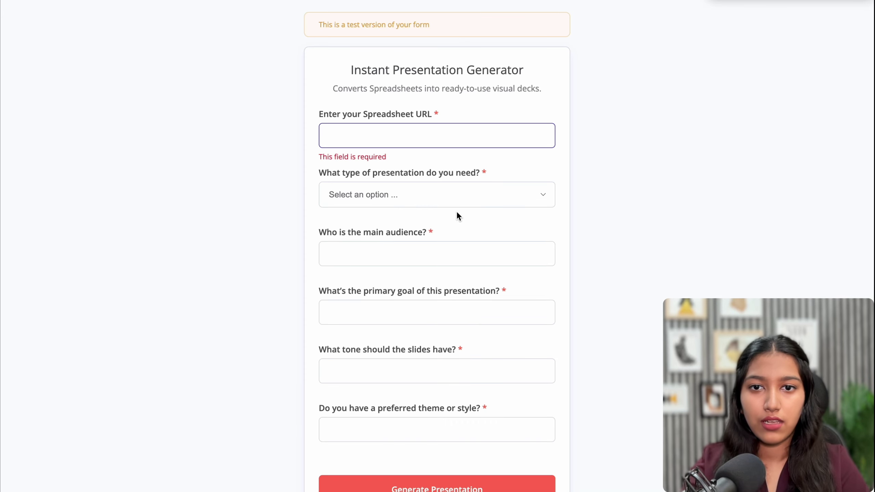
key(super+v)
Step: Choose Sales Deck as the presentation type and enter "Sales Team and the executives" as the main audience
click(370, 194)
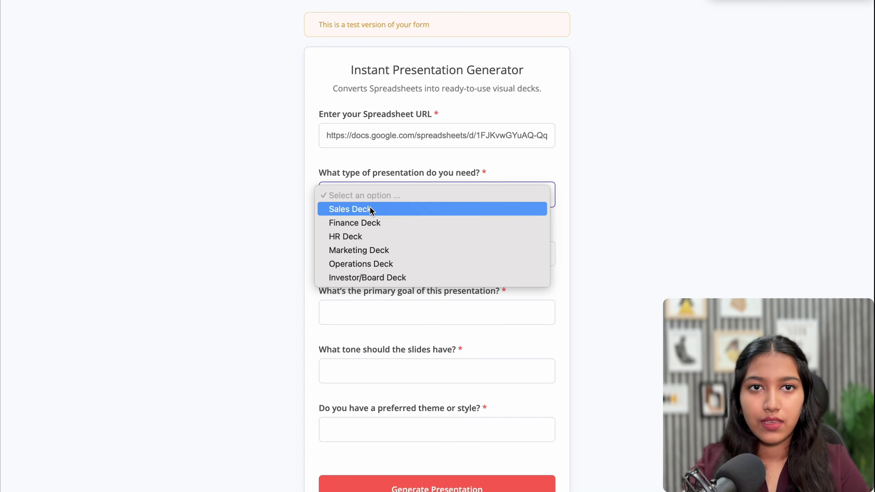
click(369, 207)
click(381, 250)
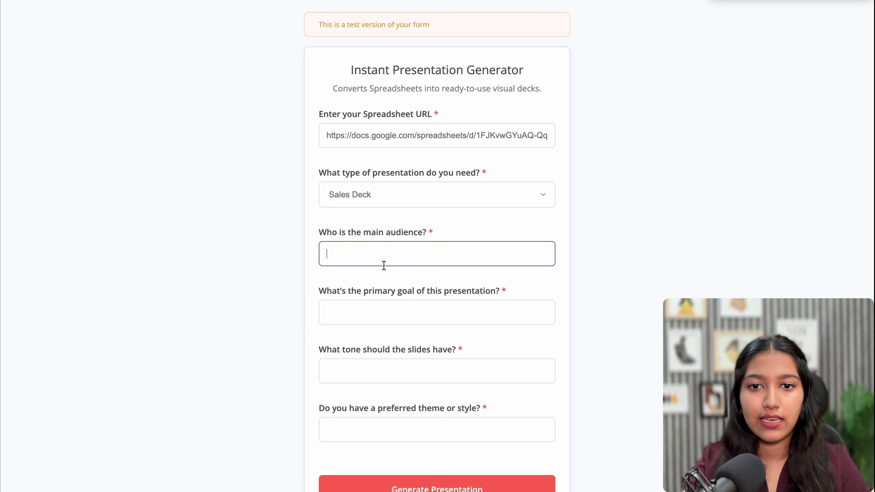
text(Sales Team and the executives)
key(Tab)
drag(331, 253, 442, 254)
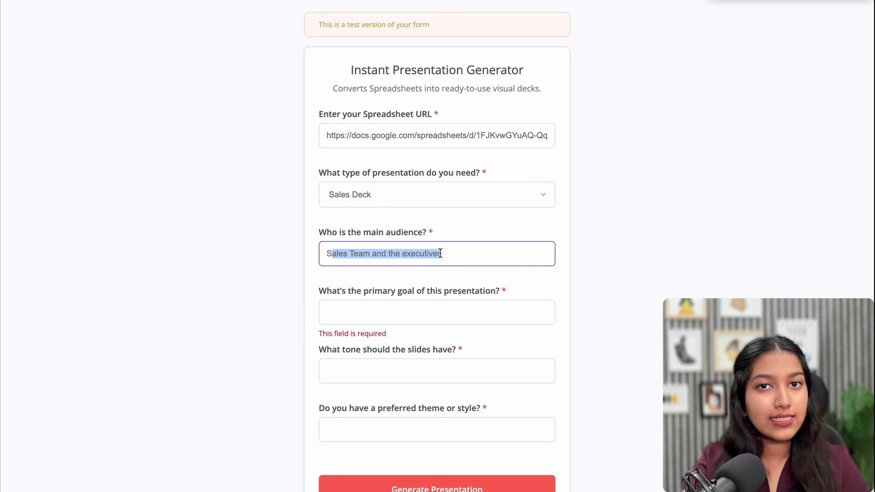
Step: Enter "Show the sales performance" as the goal, "Clean and visual" as the tone and "Minimal" as the theme, and submit the form
click(372, 307)
text(Show the sa)
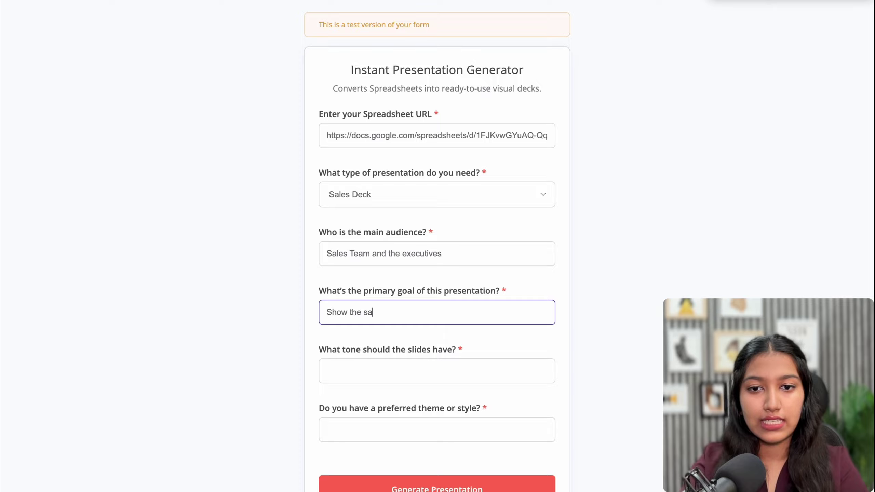
text(les performance)
key(Tab)
text(C)
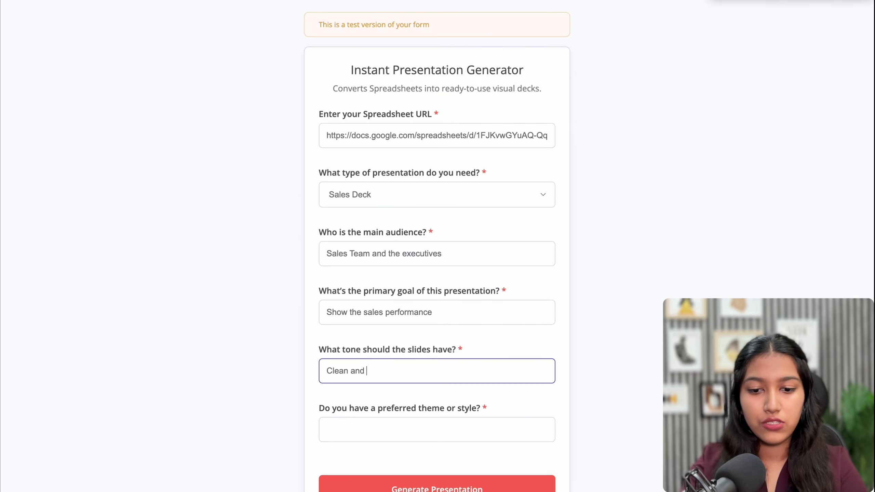
text(lean and visual)
key(Tab)
text(Mini)
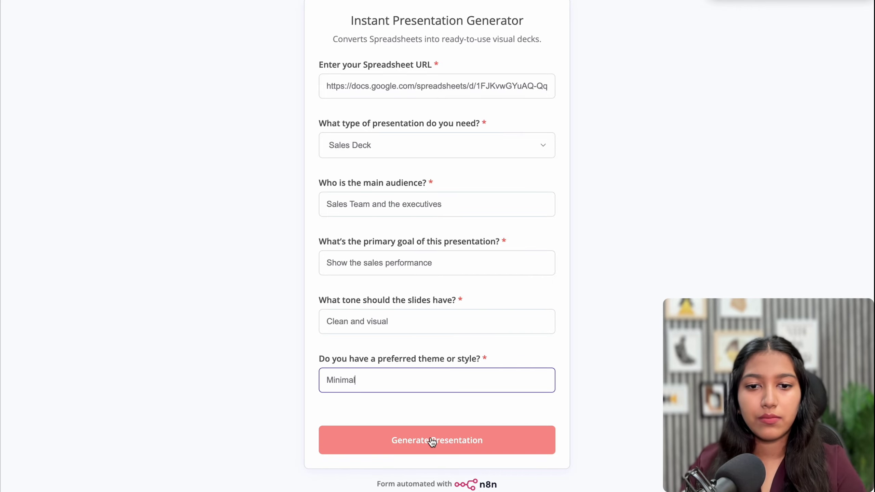
click(414, 443)
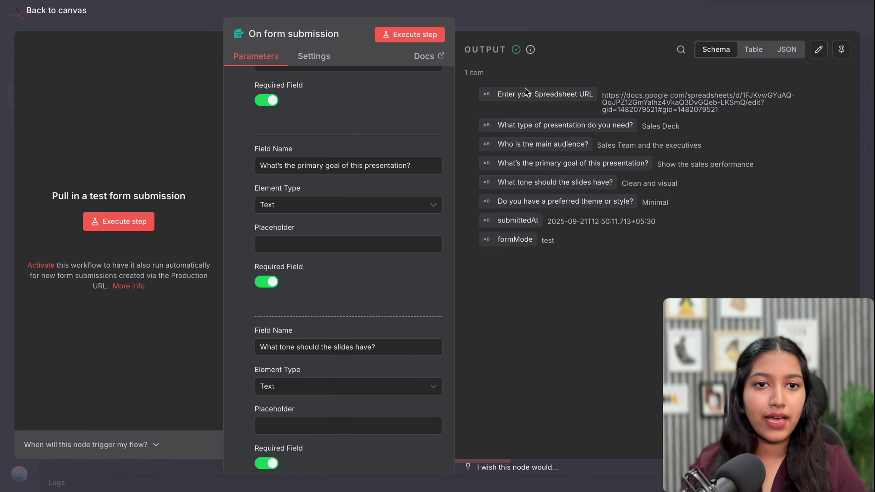
Step: Review the submitted answers in the form trigger's output, including the spreadsheet URL, and return to the canvas
drag(525, 87, 605, 239)
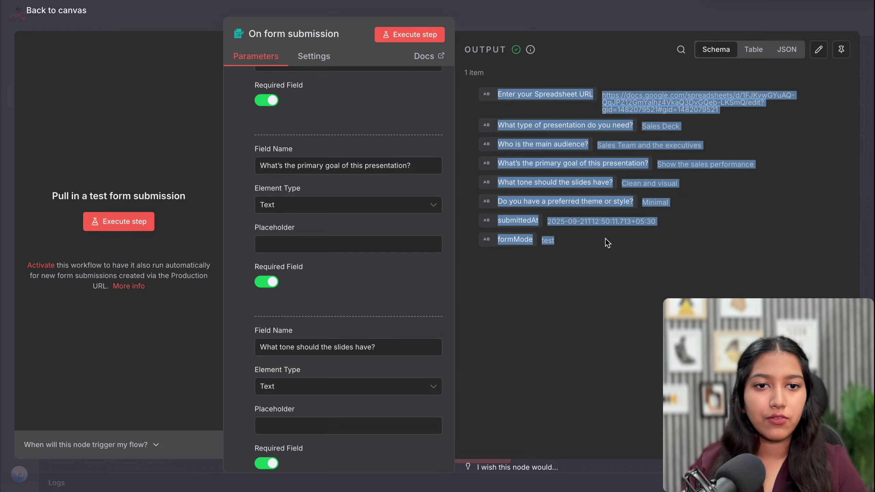
click(605, 239)
click(495, 17)
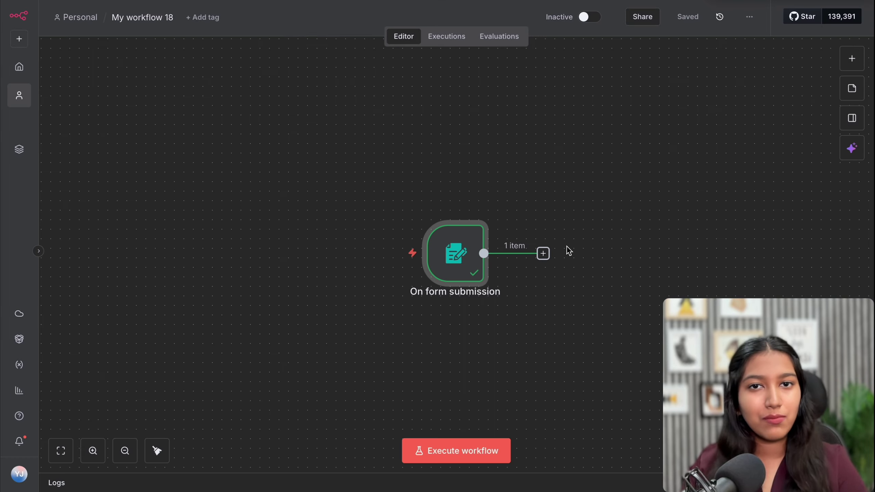
scroll(568, 249, right, 5)
key(Return)
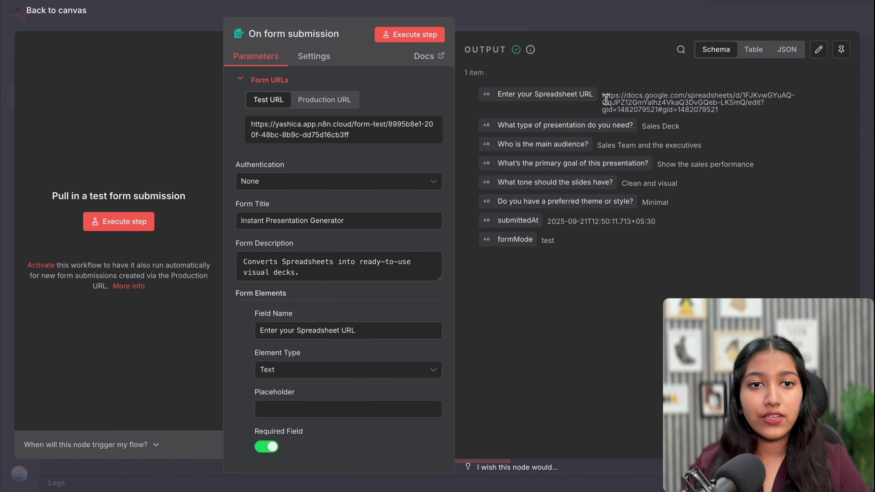
drag(605, 99, 721, 110)
click(496, 59)
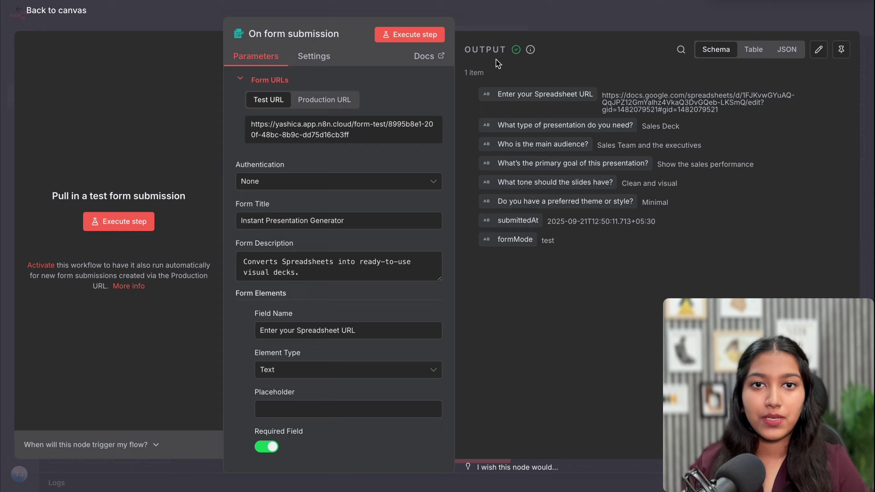
click(464, 10)
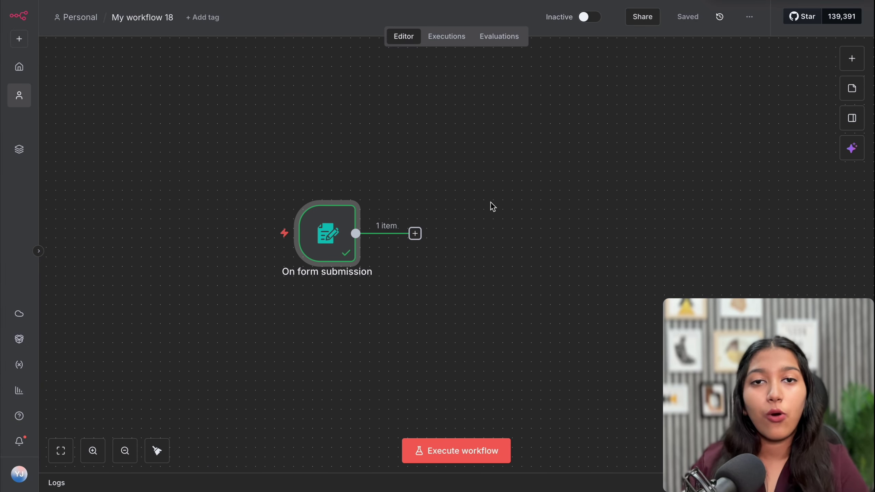
Step: Add a Google Sheets node with the Get row(s) in sheet action after the form trigger
click(415, 234)
text(go)
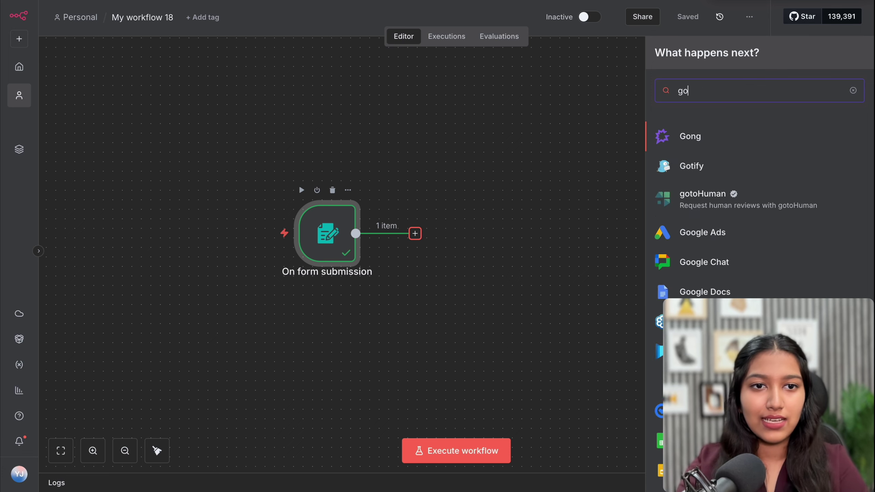
text(ogle sh)
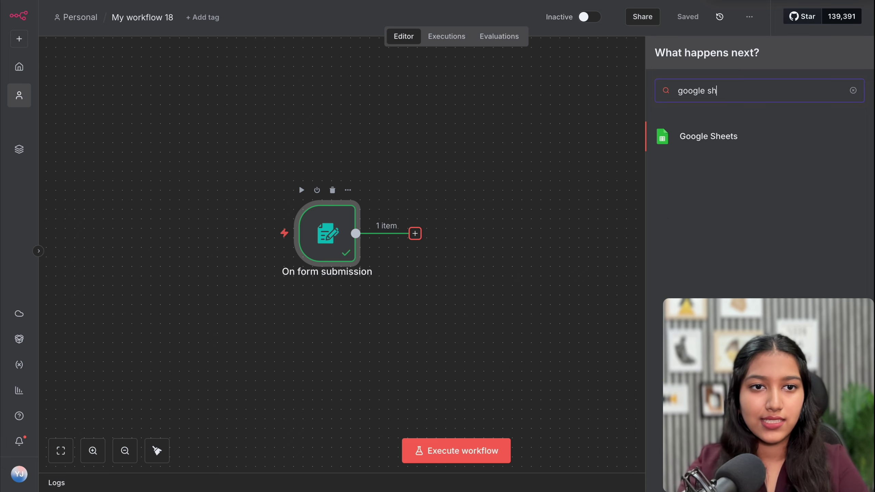
key(Return)
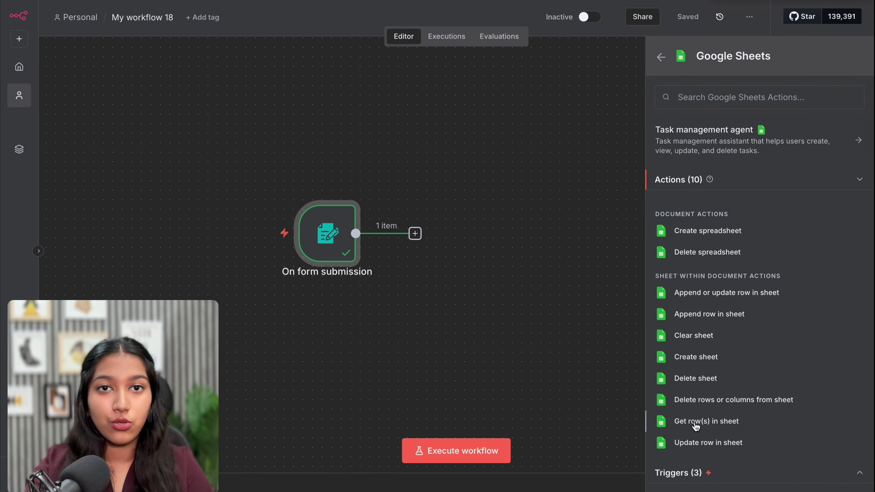
click(696, 424)
click(443, 135)
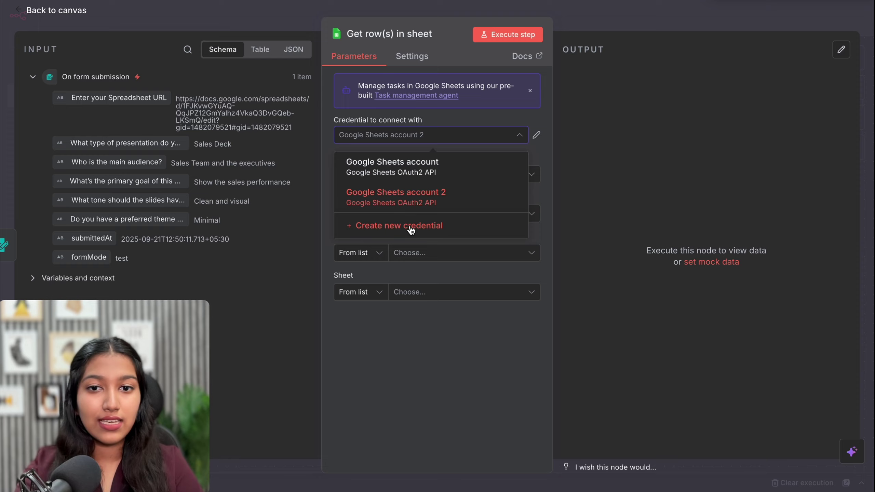
click(374, 227)
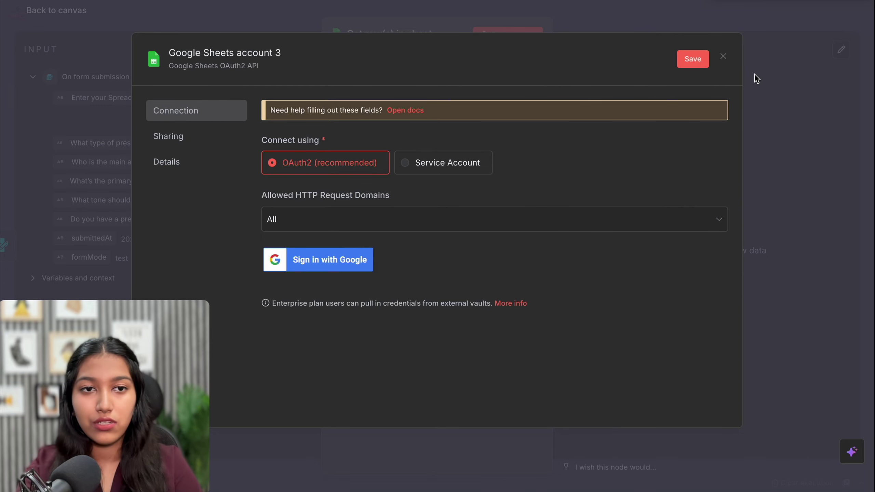
click(723, 56)
Step: Set the document to By URL and map it to the form's "Enter your Spreadsheet URL" answer
click(360, 253)
click(361, 304)
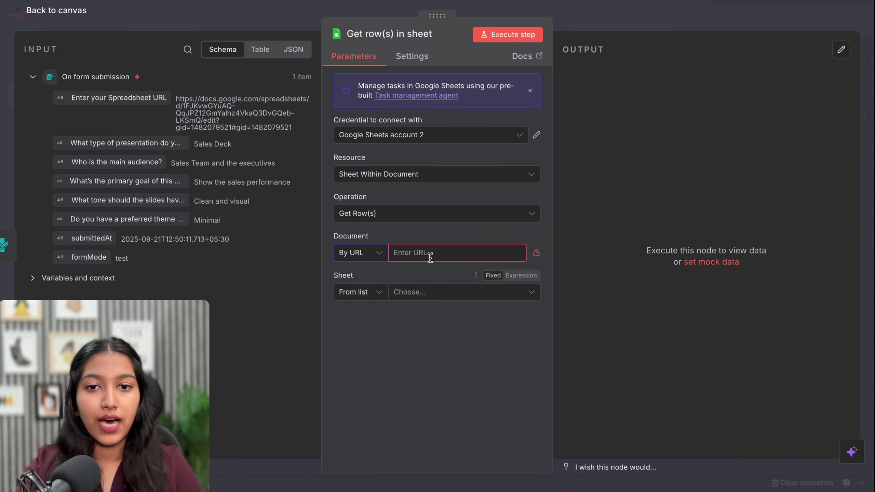
drag(141, 97, 424, 248)
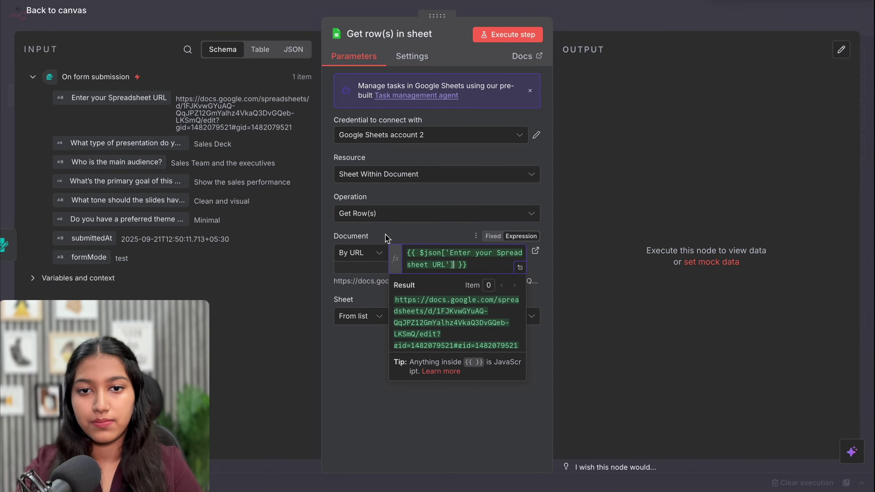
Step: Set the sheet to By Name with the value "Sheet1" and execute the Get row(s) in sheet step
click(360, 313)
click(378, 407)
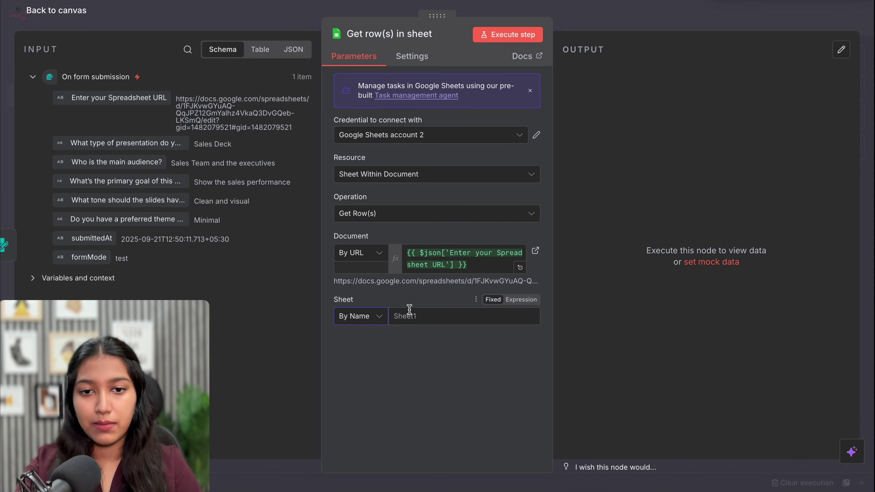
click(396, 316)
text(Sheet1)
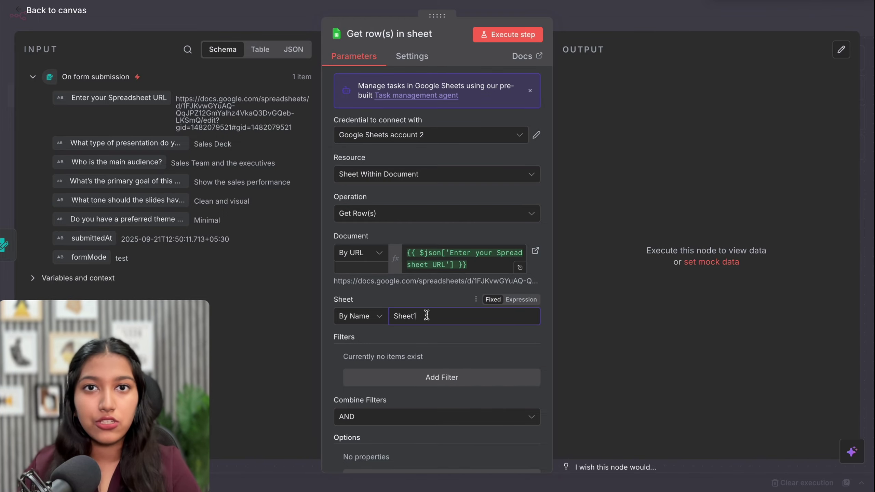
scroll(427, 314, down, 2)
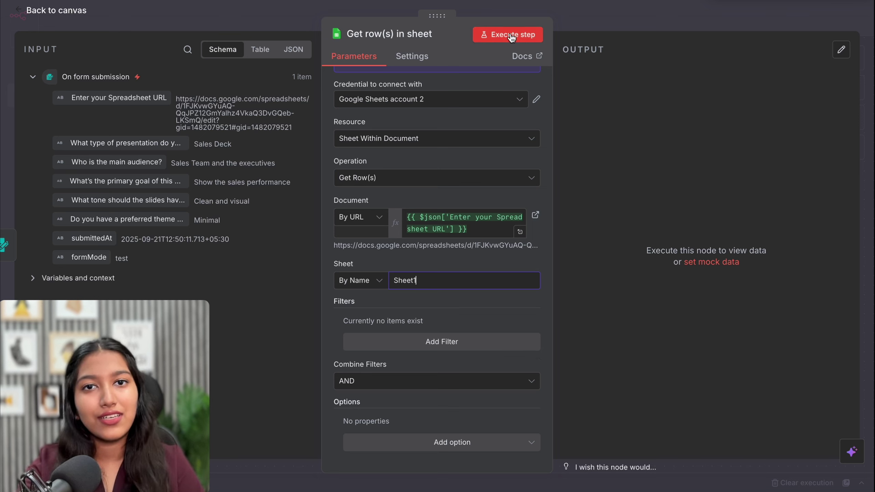
click(512, 38)
Step: Compare the number of items returned with the rows in the sales_data_aug_sep_2025 spreadsheet and return to the canvas
drag(561, 73, 591, 74)
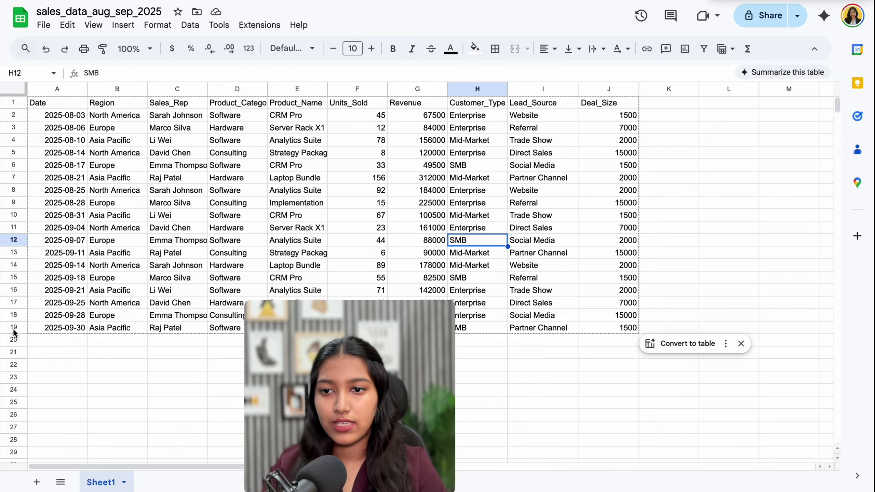
click(14, 328)
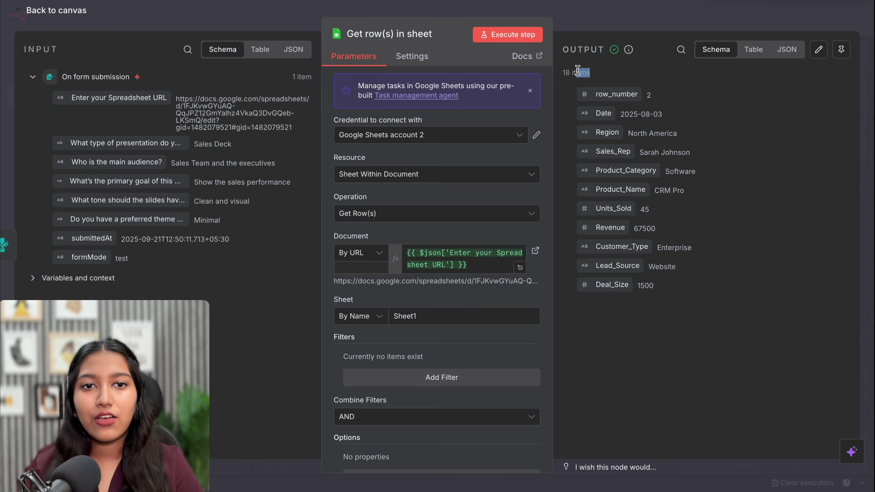
click(565, 15)
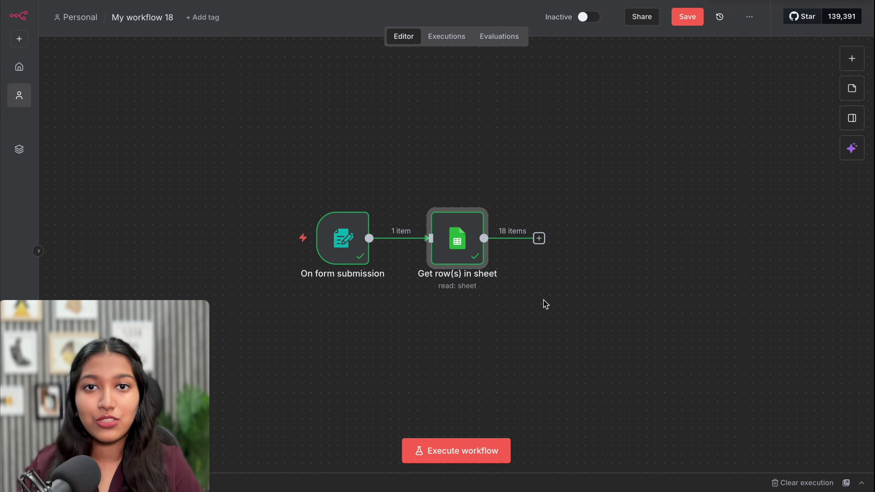
Step: Add an Aggregate node after the Get row(s) in sheet node
scroll(544, 300, down, 1)
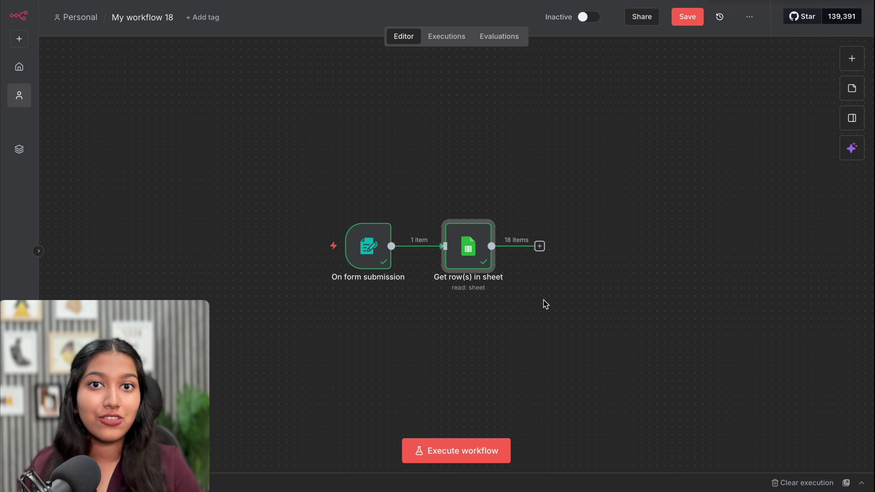
click(539, 246)
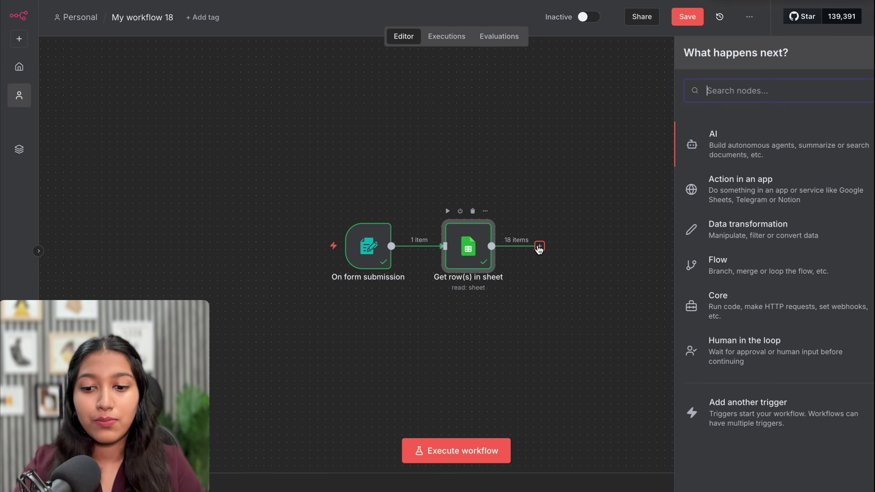
text(aggre)
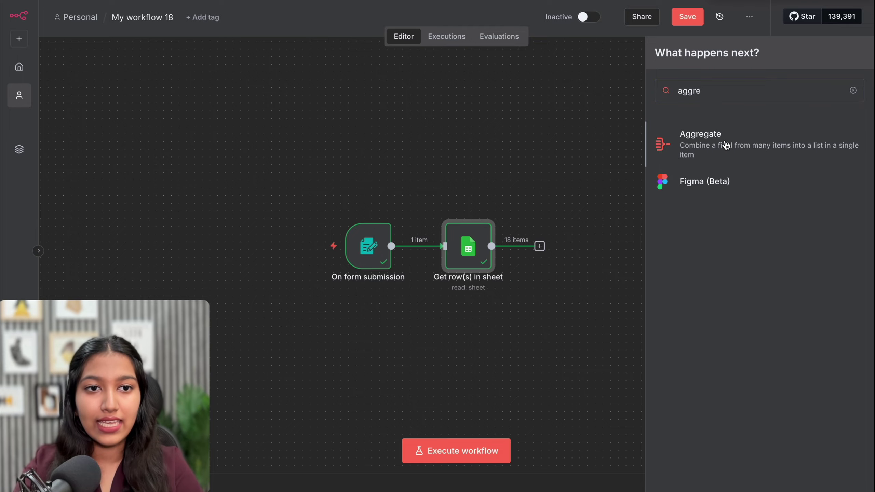
click(726, 145)
Step: Set the Aggregate node to All Item Data (Into a Single List) and execute it to check the combined output
click(380, 100)
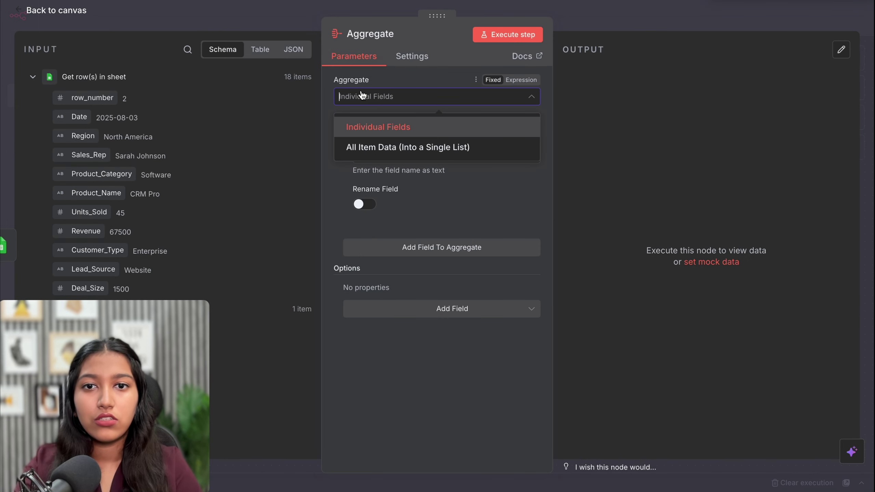
click(382, 147)
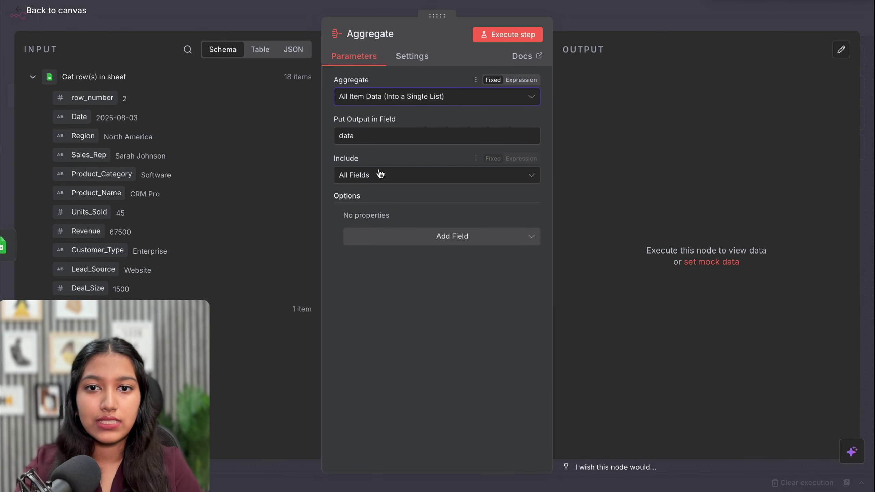
click(504, 37)
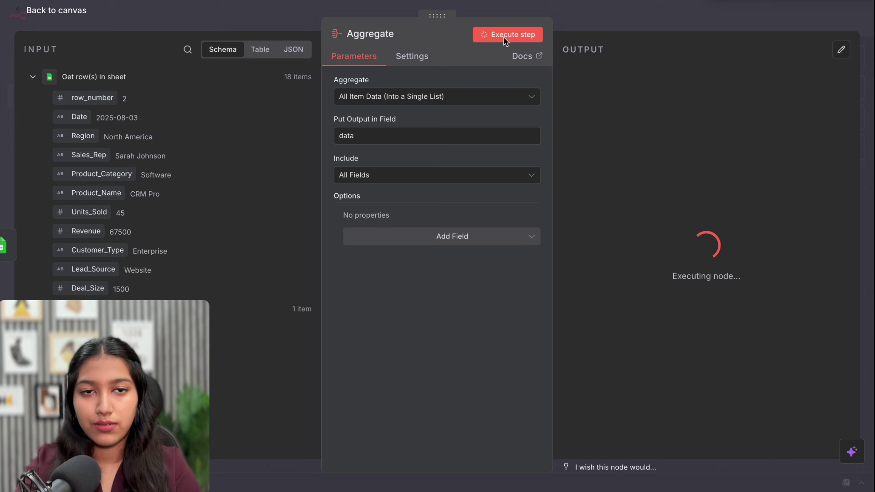
scroll(657, 262, down, 20)
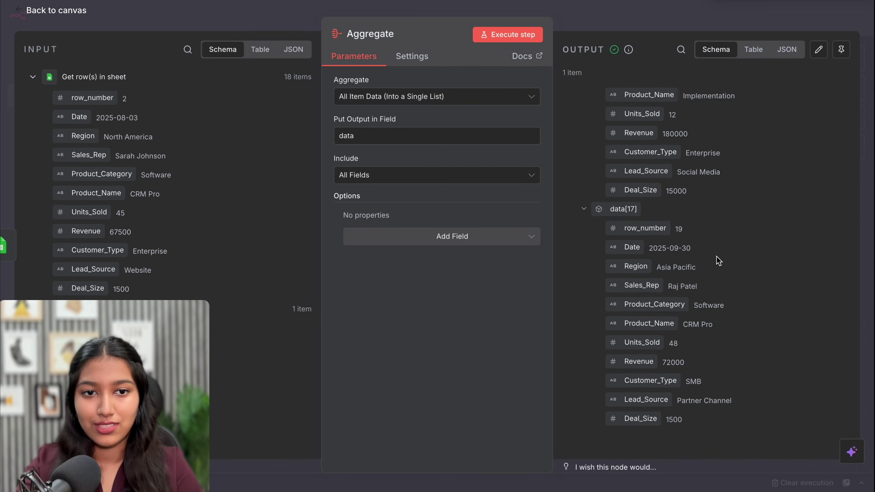
key(Escape)
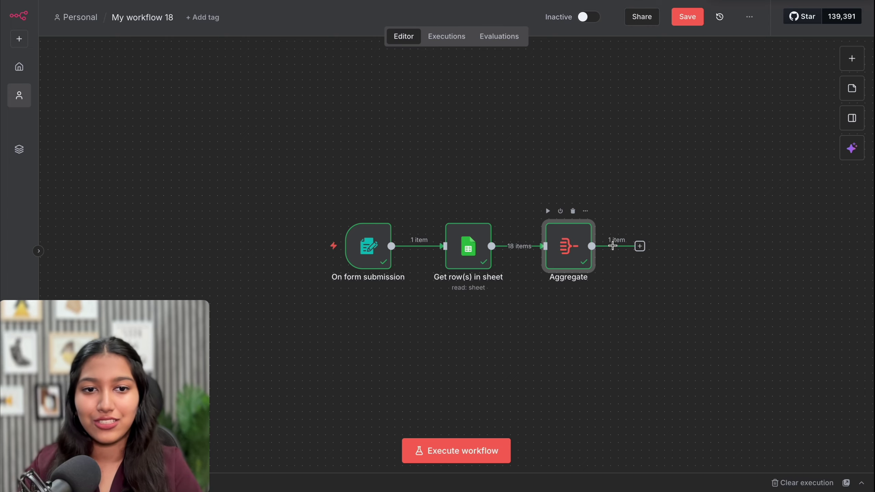
Step: Save the workflow and rename it "Instant Presentation Generator"
click(691, 19)
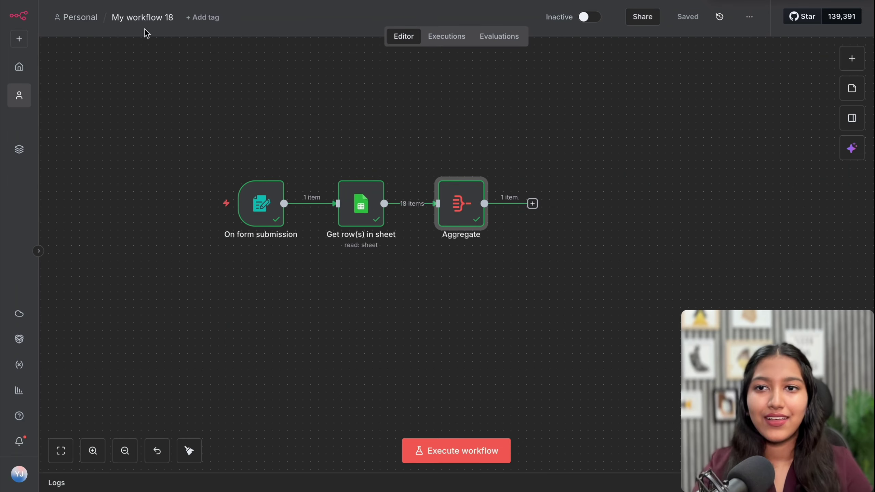
click(138, 17)
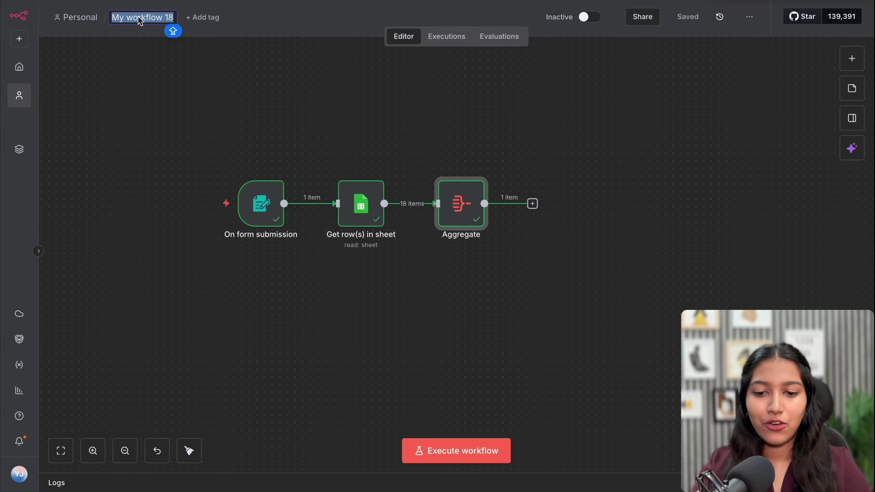
text(In)
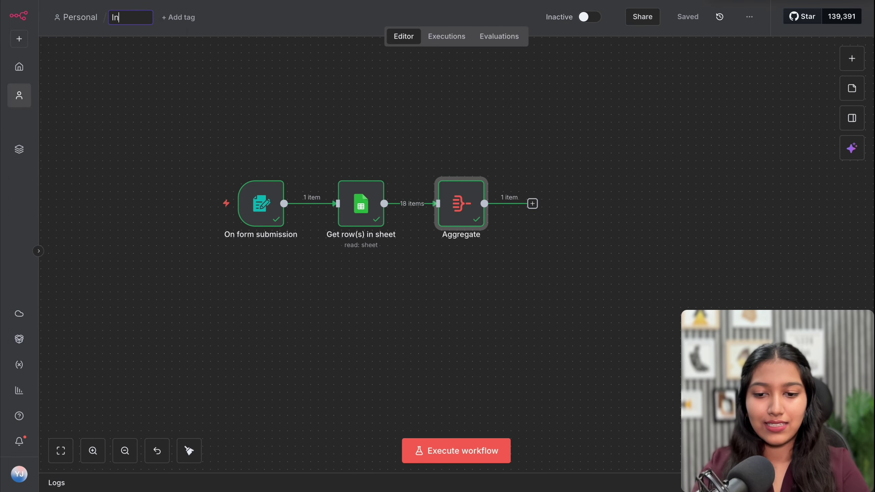
text(stant Presenta)
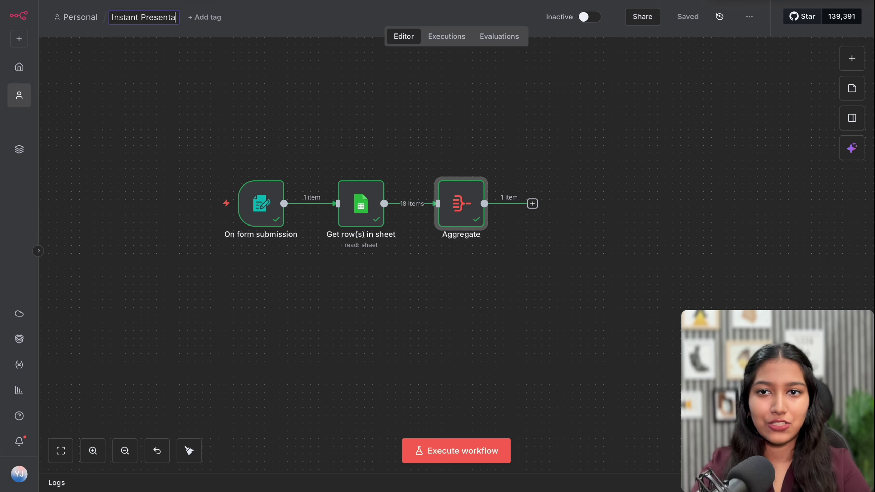
text(tion Generator)
click(515, 174)
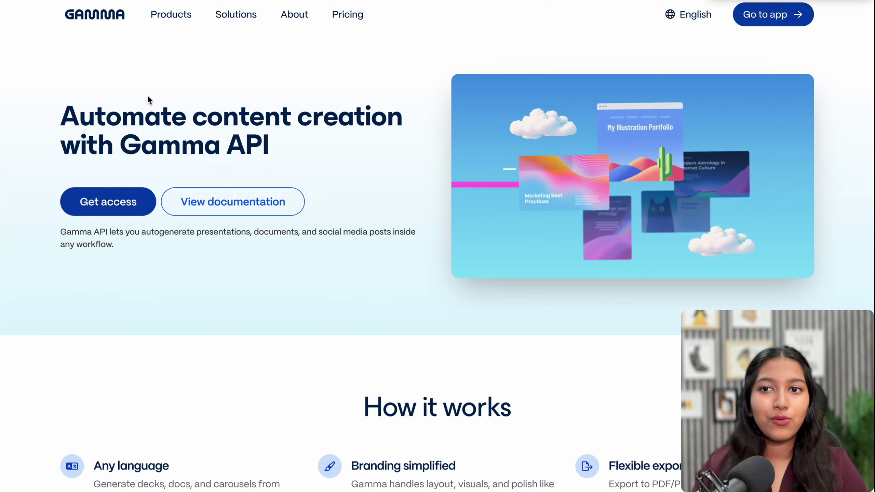
Step: Read the Gamma API page's introduction, the How it works section and the integrations overview
drag(147, 95, 216, 108)
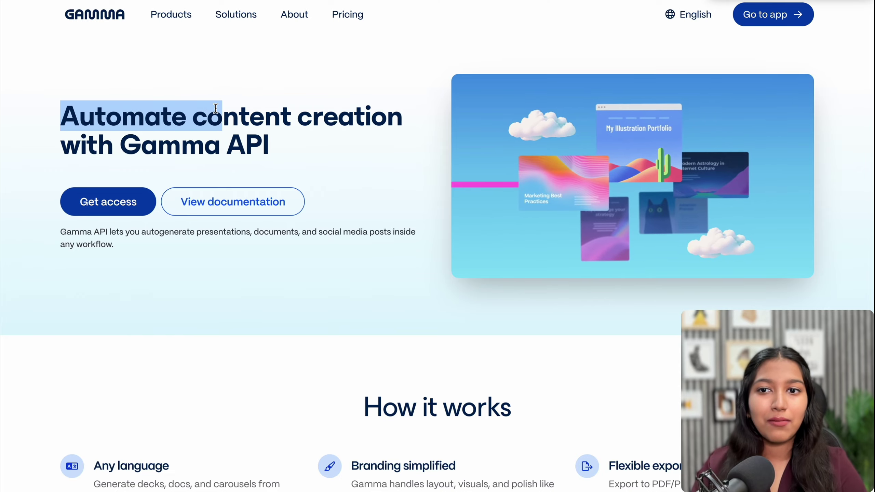
click(216, 108)
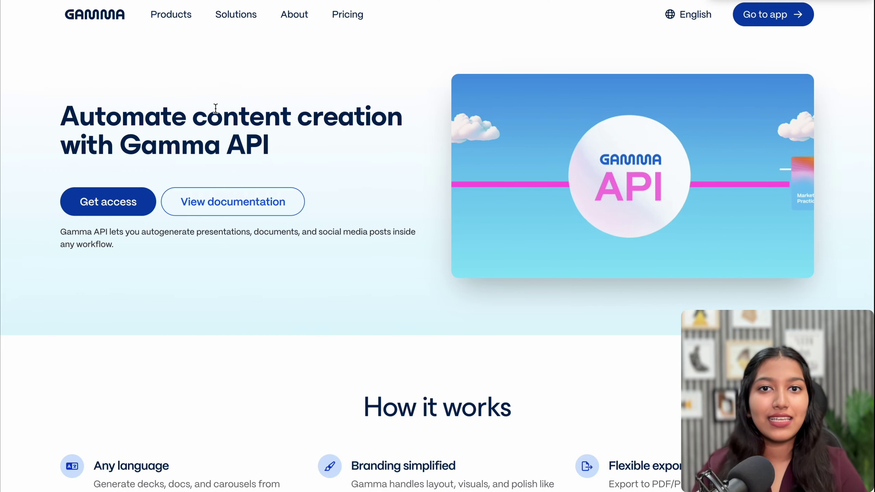
scroll(211, 92, down, 5)
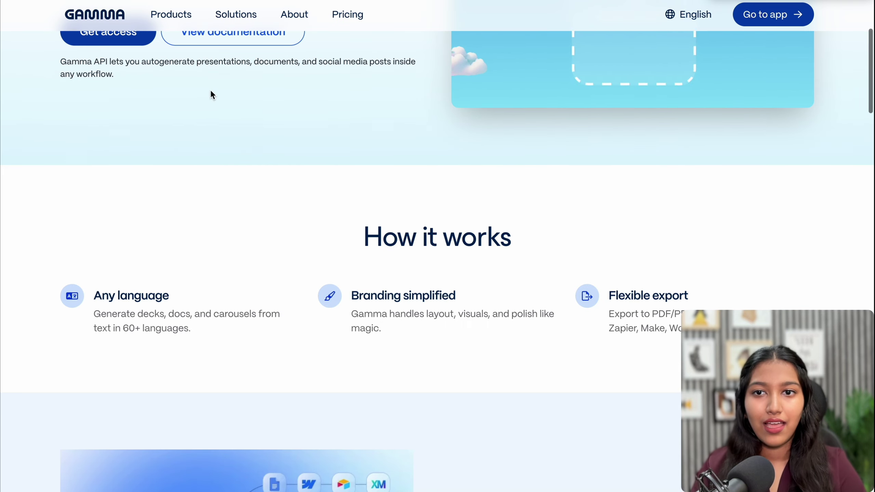
drag(72, 61, 237, 61)
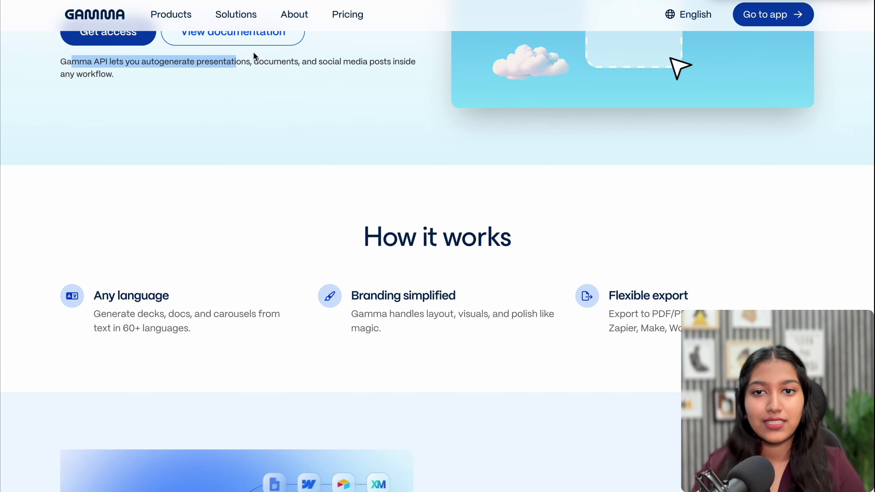
scroll(274, 330, down, 5)
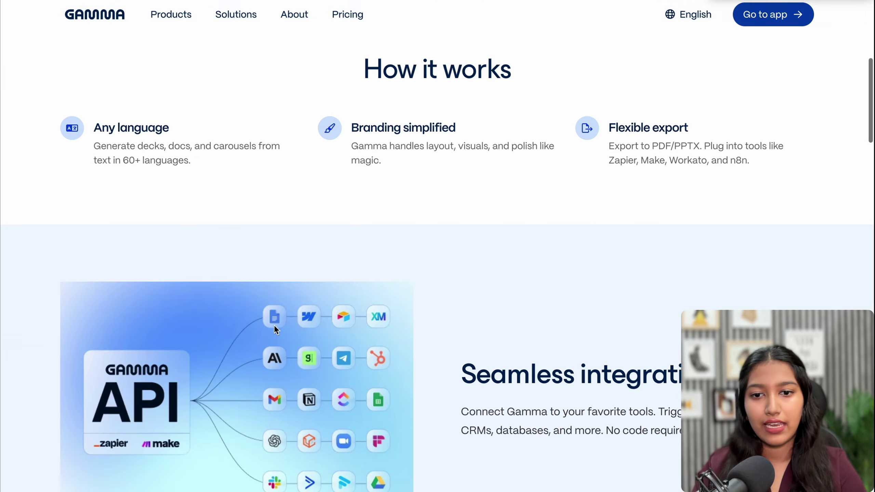
scroll(273, 328, down, 5)
scroll(269, 276, up, 15)
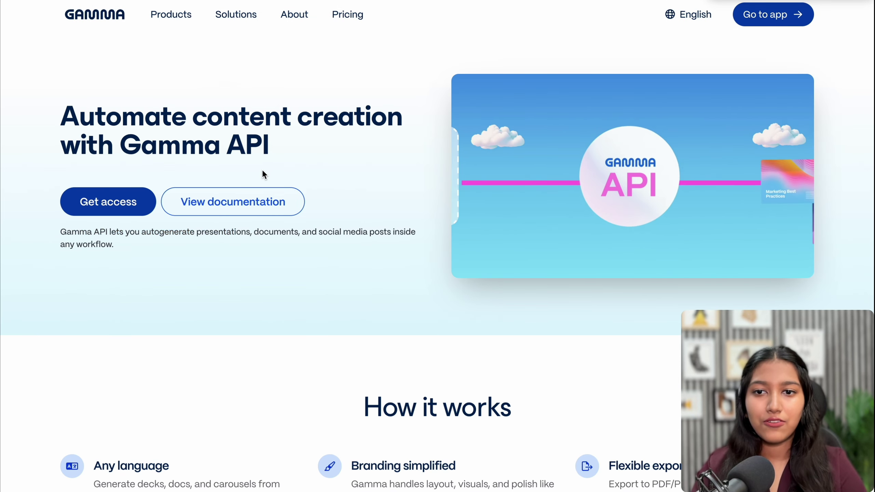
Step: Open the Gamma API documentation at the Generate a gamma reference and skim its body parameters
click(232, 202)
click(175, 50)
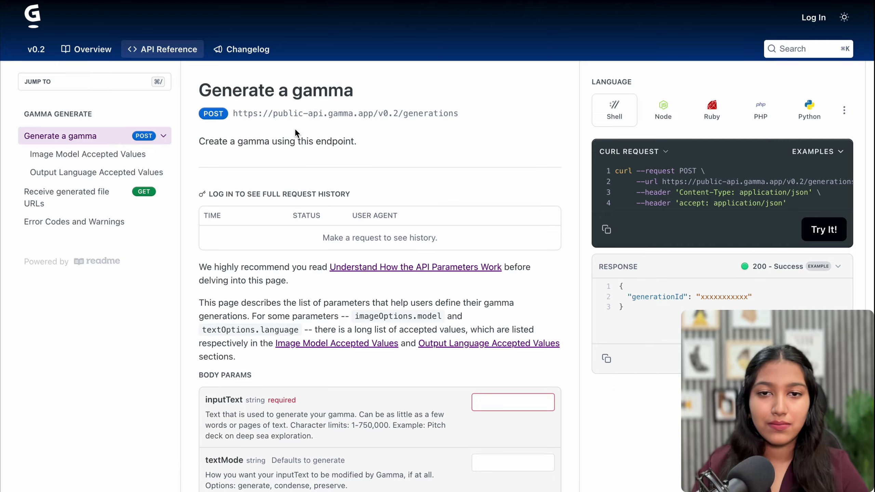
scroll(363, 182, down, 4)
scroll(364, 182, down, 8)
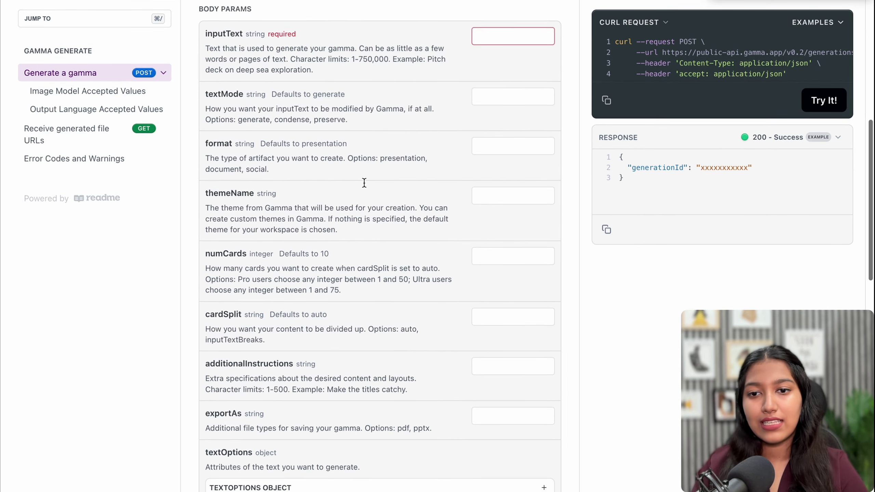
scroll(365, 184, down, 2)
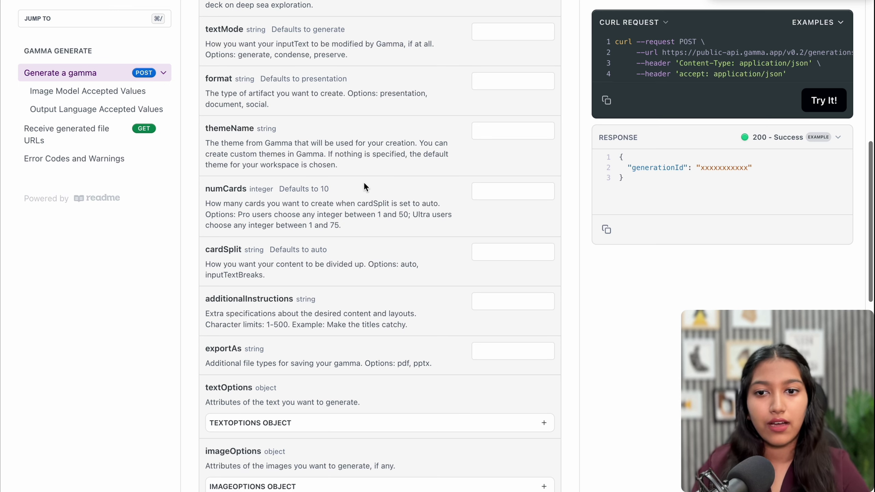
scroll(364, 183, down, 2)
scroll(245, 58, up, 5)
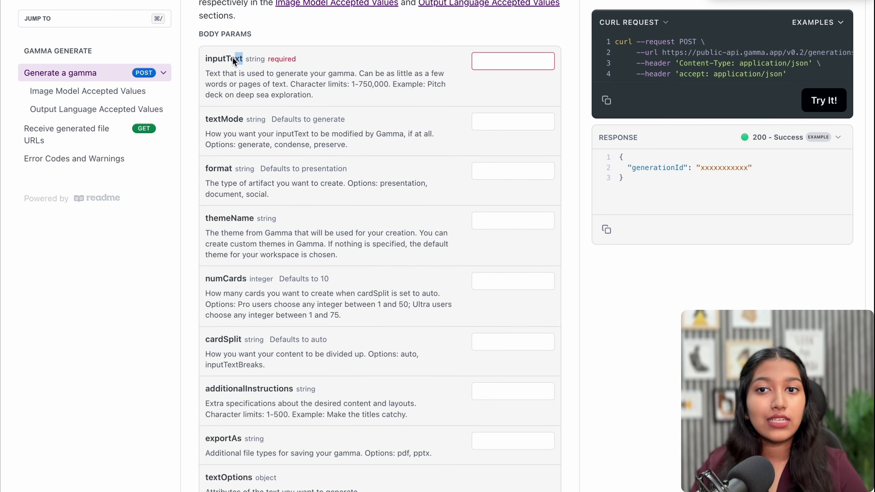
Step: Examine the Generate a gamma body parameters in detail, including textMode, format, themeName and the options objects
click(212, 121)
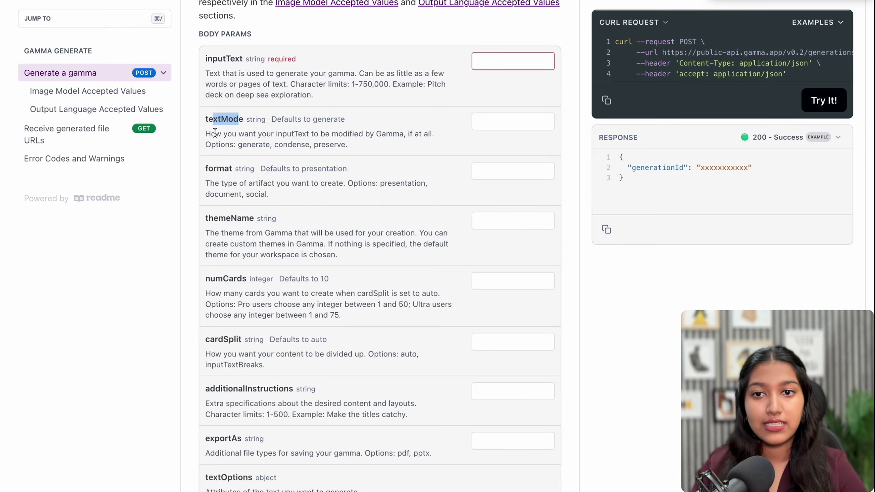
drag(215, 133, 351, 129)
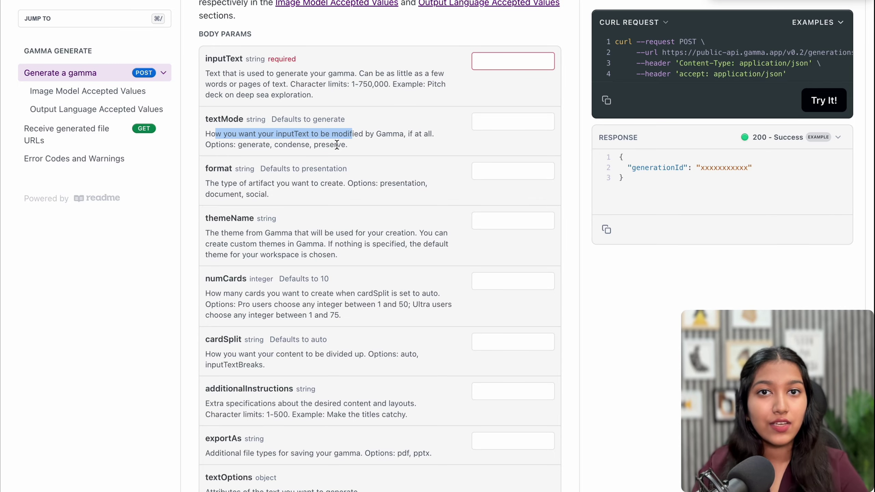
scroll(323, 174, down, 2)
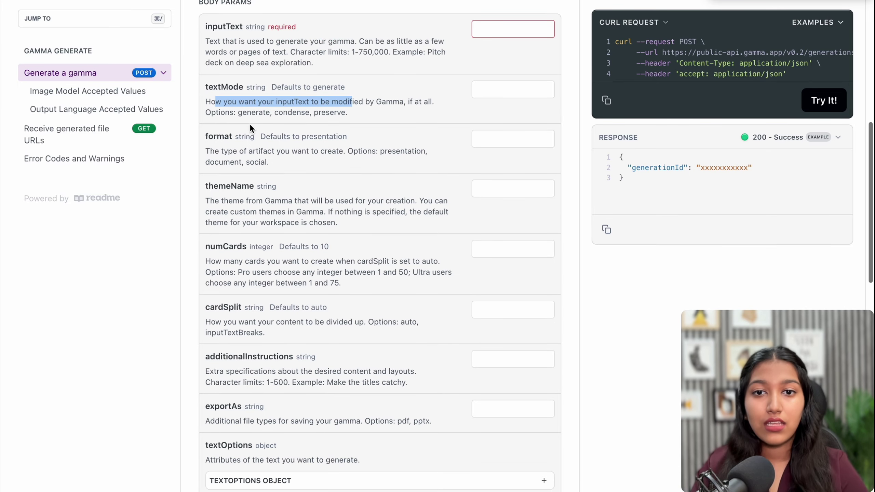
double_click(399, 154)
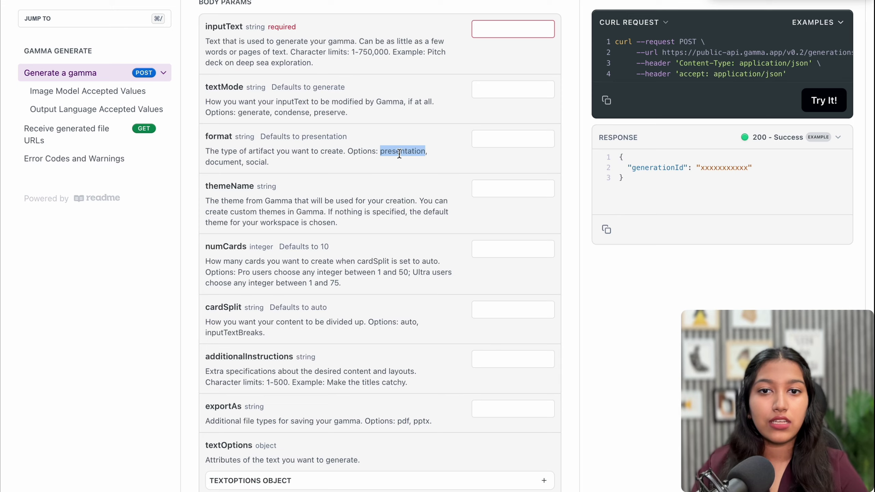
double_click(228, 162)
double_click(235, 187)
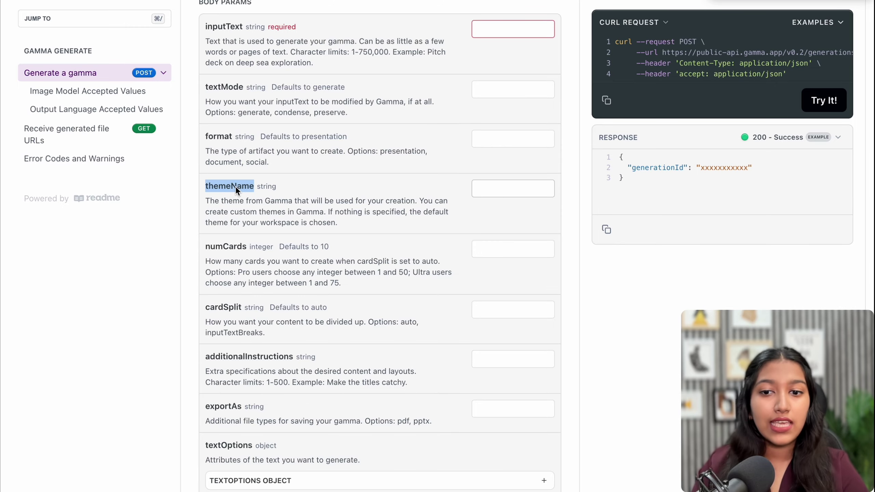
scroll(235, 186, down, 5)
scroll(235, 186, down, 4)
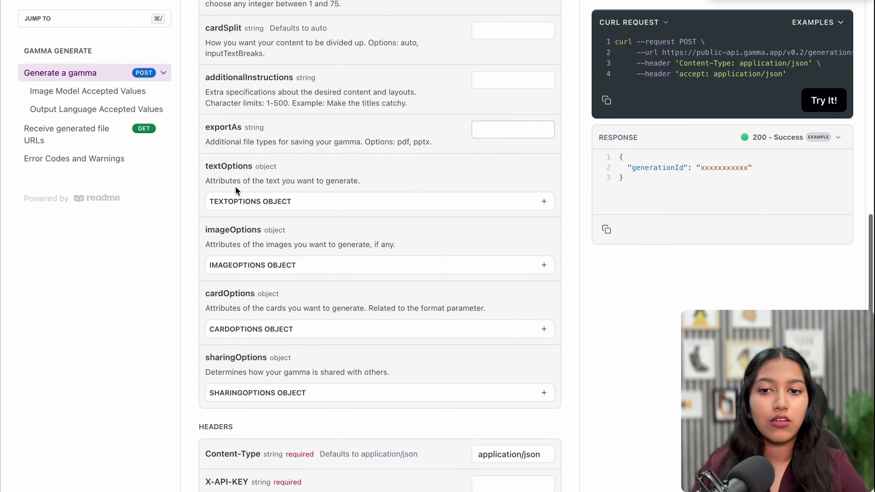
scroll(407, 216, up, 15)
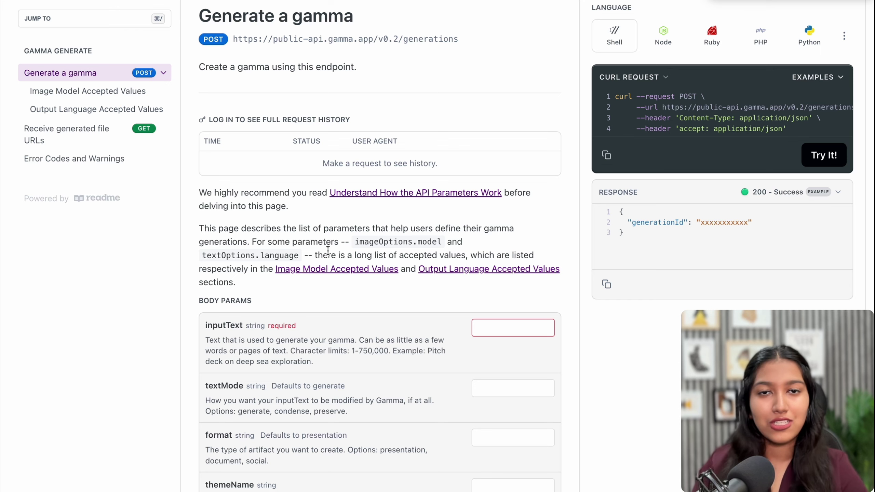
scroll(327, 250, down, 5)
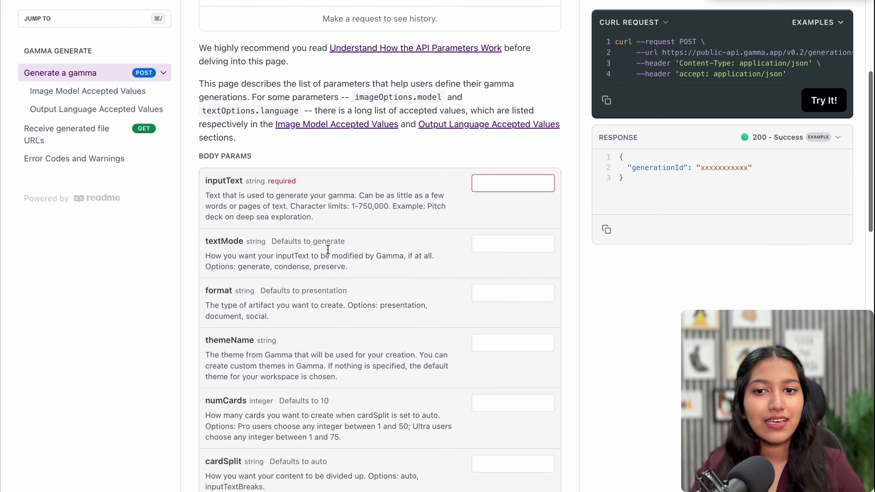
drag(246, 170, 477, 341)
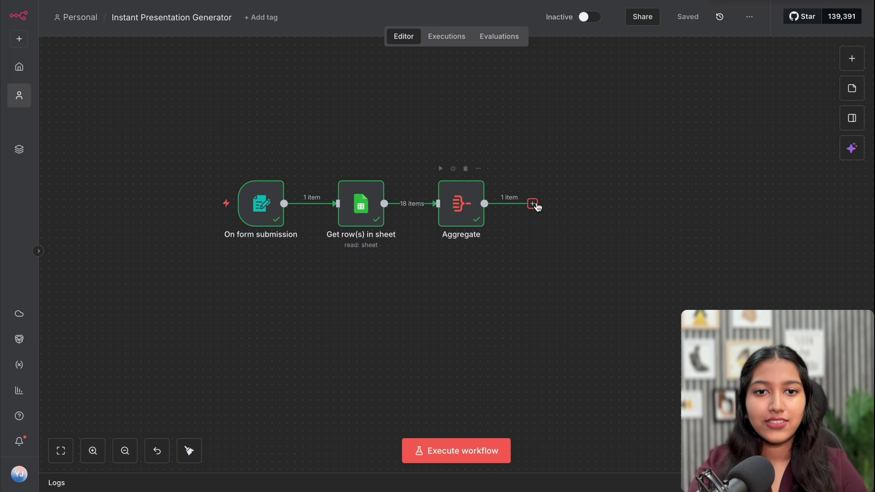
Step: Return to the n8n workflow and add an AI Agent node after the Aggregate node
click(533, 204)
click(689, 146)
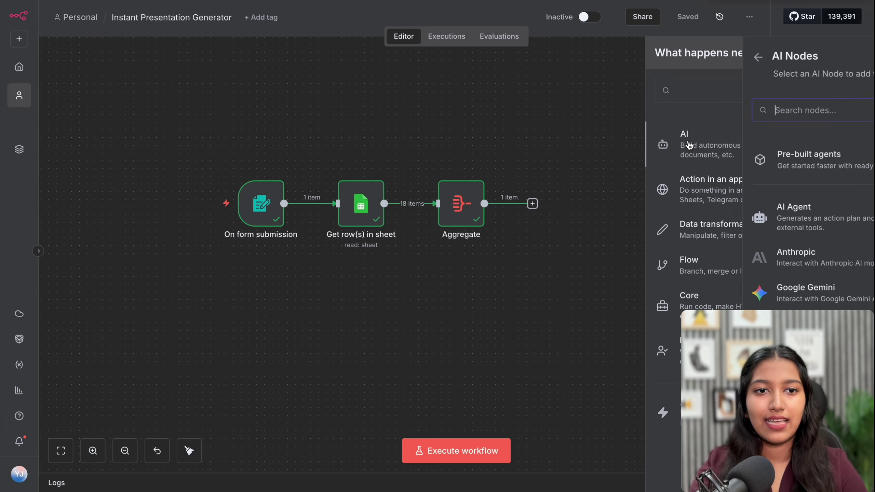
click(711, 216)
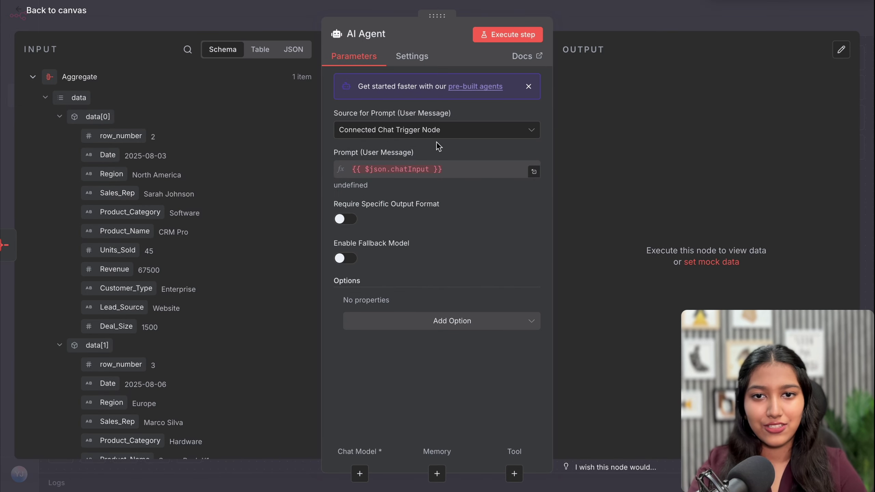
Step: Set the AI Agent's source for the user message prompt to Define below
click(383, 135)
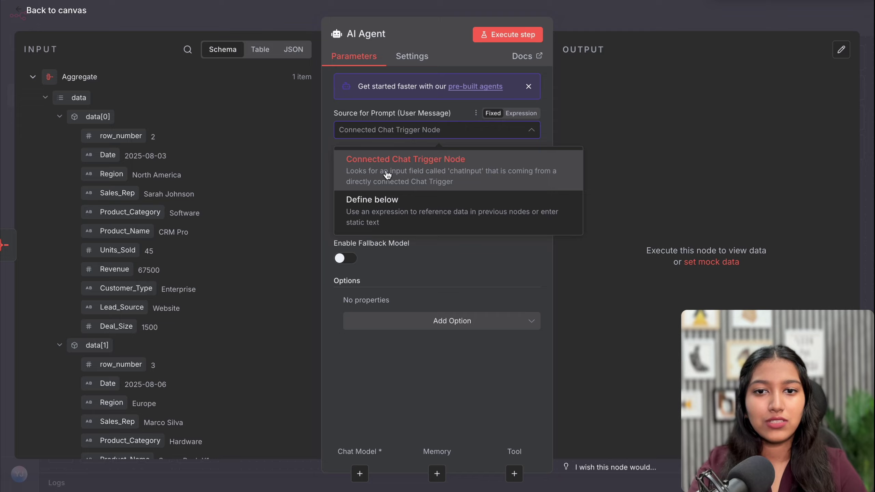
click(387, 211)
click(503, 180)
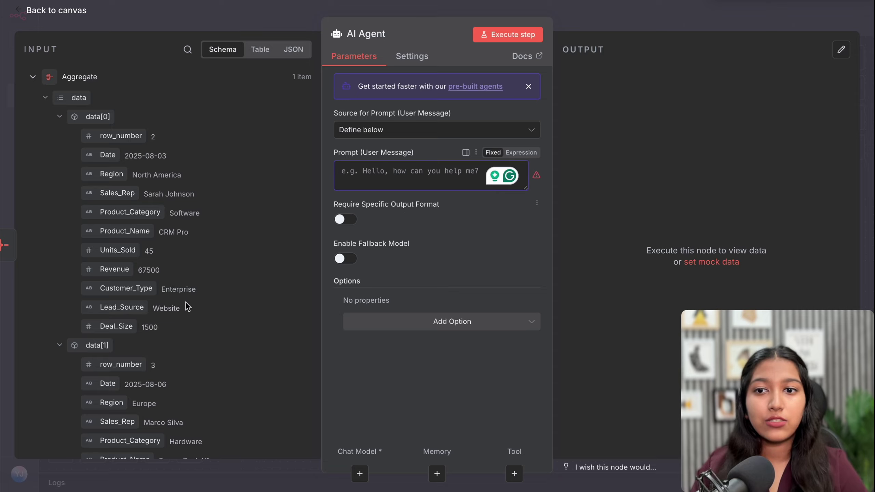
Step: Look through the aggregated rows in the AI Agent's input data and expand the Get row(s) in sheet fields
scroll(186, 302, down, 20)
scroll(186, 307, down, 20)
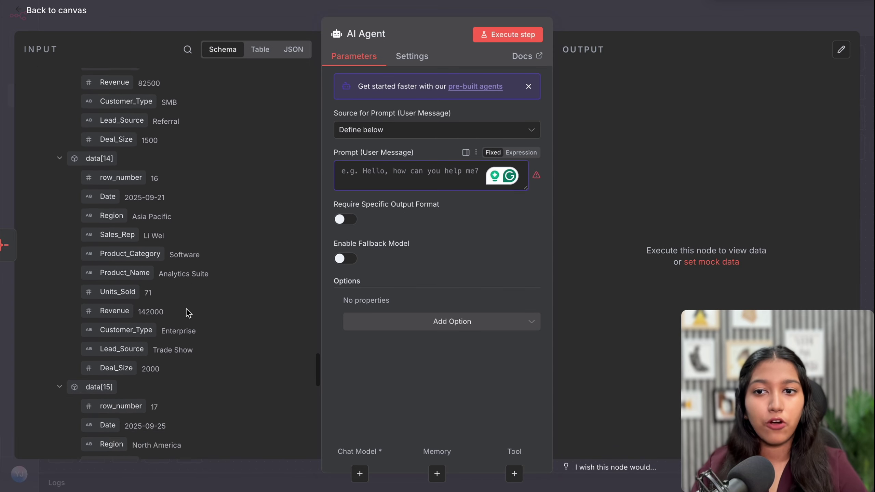
click(64, 403)
drag(193, 189, 227, 312)
click(93, 99)
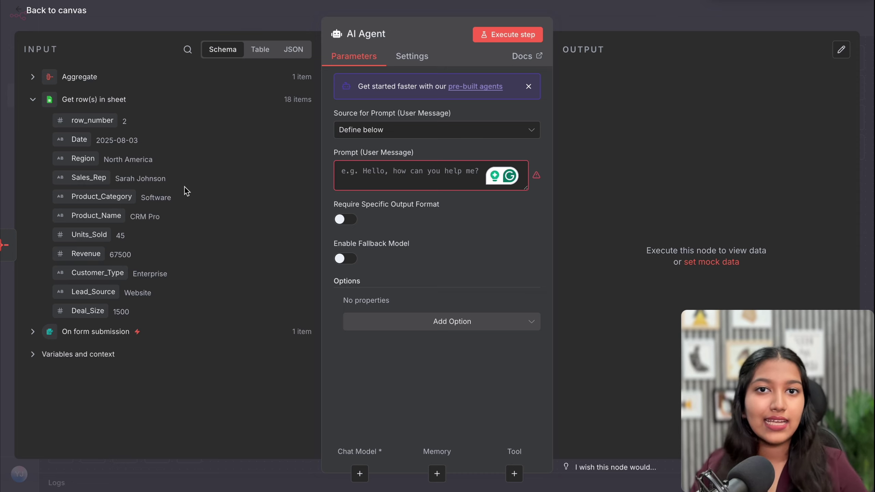
Step: Make the user message an expression and paste the prompt with form inputs, {{ $json.data.toJsonString() }}, the NovaCore Technologies profile, deck rules and PPTX export
click(520, 153)
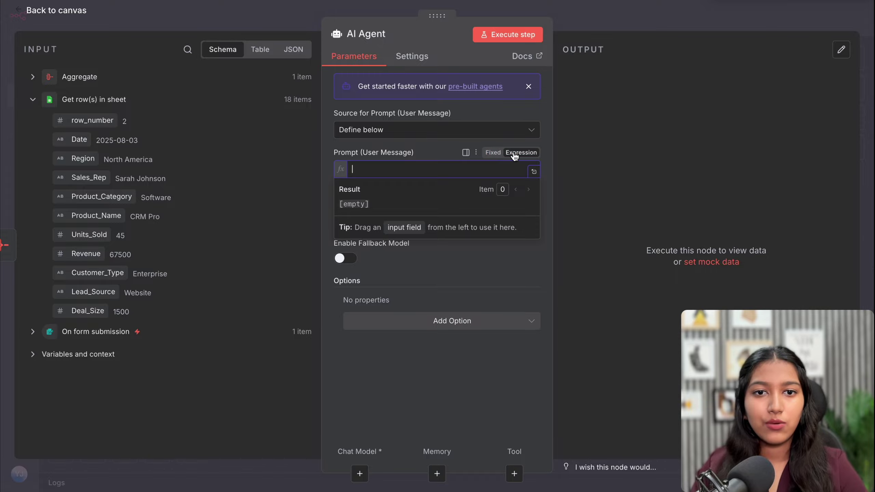
click(534, 172)
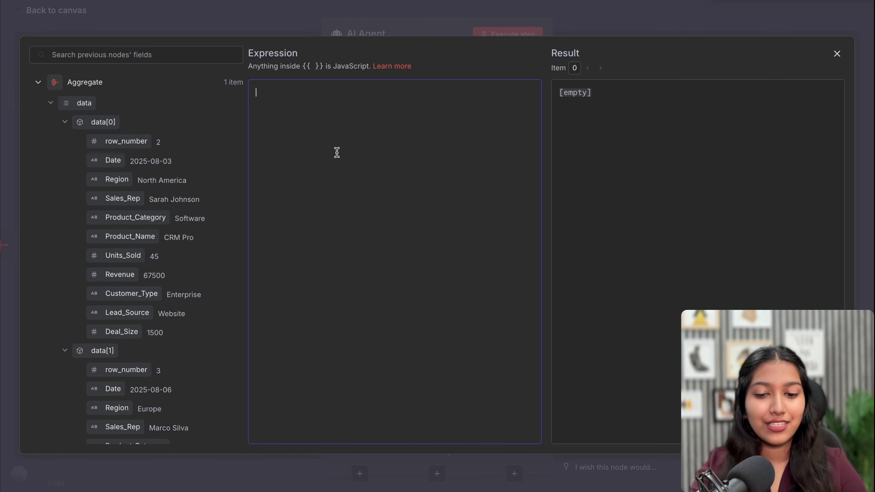
key(ctrl+v)
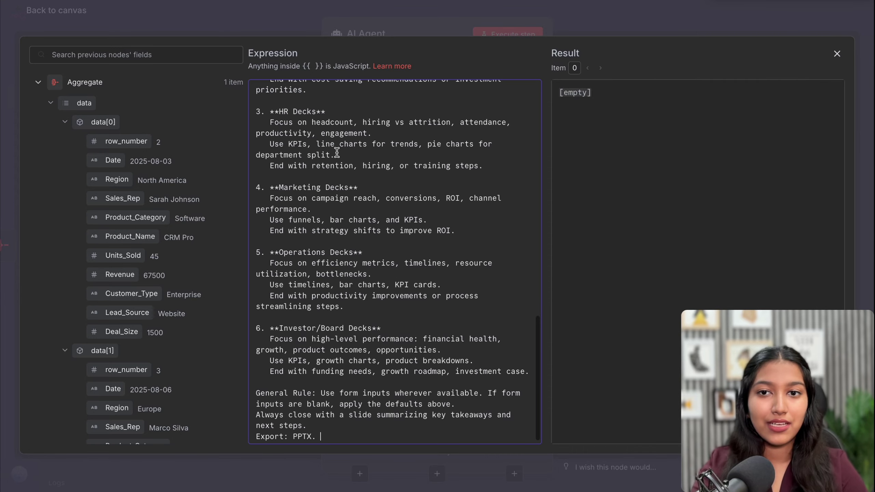
scroll(410, 250, up, 10)
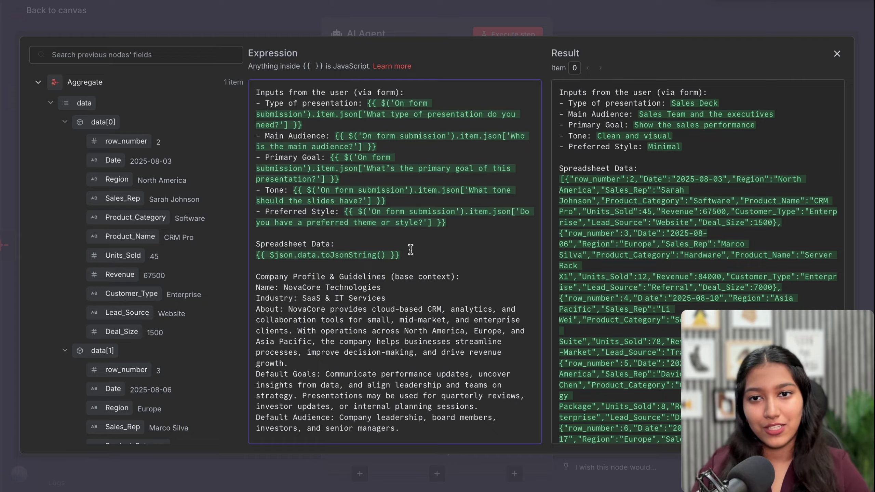
Step: Review the prompt's form input lines for type of presentation, main audience and primary goal with their expressions
drag(256, 91, 403, 90)
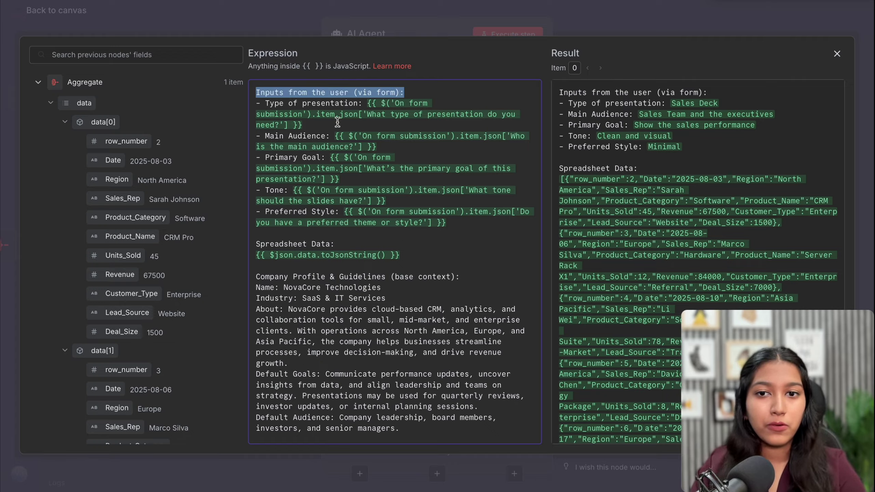
drag(274, 103, 348, 104)
drag(279, 137, 322, 136)
drag(284, 157, 316, 157)
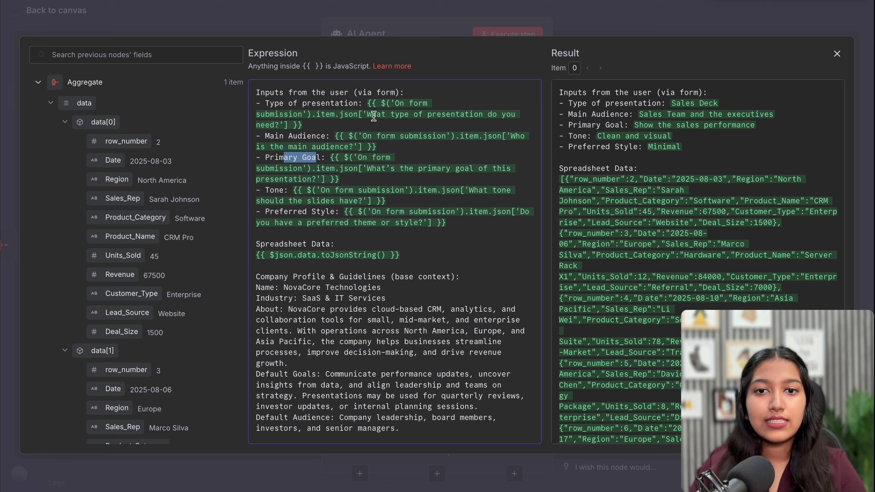
drag(371, 112, 385, 147)
click(385, 146)
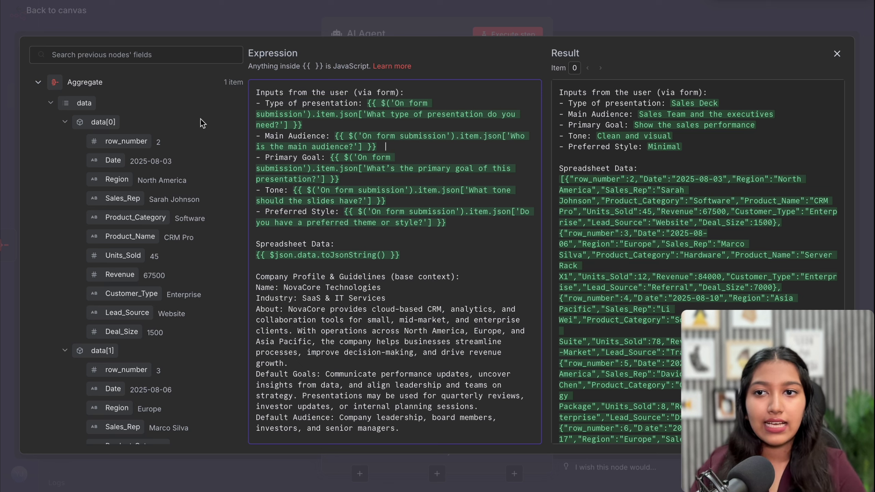
Step: Try mapping the form's preferred theme or style field into the prompt's Preferred Style line and remove the duplicate expression
click(38, 83)
click(39, 128)
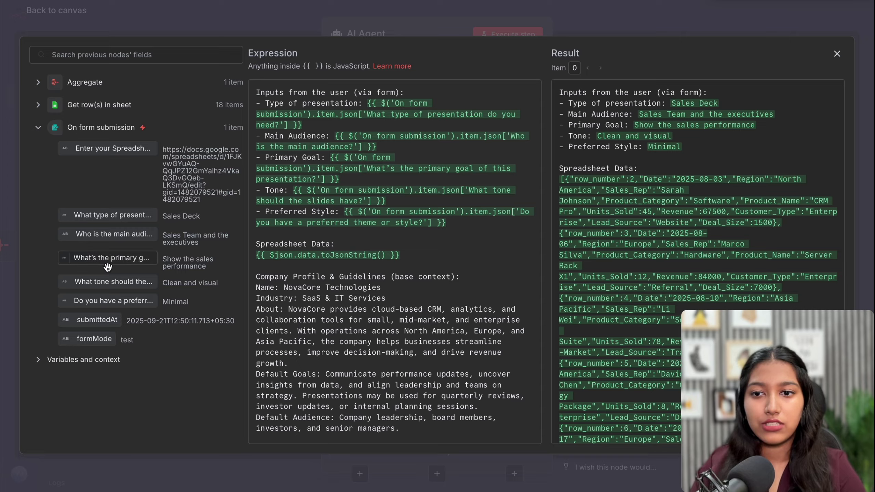
drag(178, 295, 461, 223)
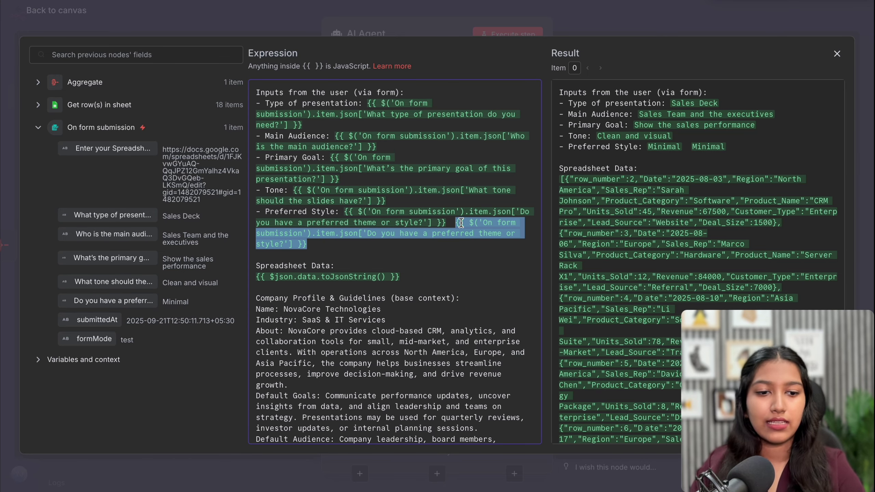
key(BackSpace)
Step: Check the form values resolved in the prompt result and read the prompt's Spreadsheet Data section
drag(558, 90, 676, 139)
click(676, 139)
drag(578, 103, 715, 105)
drag(592, 115, 620, 115)
drag(578, 136, 659, 146)
scroll(281, 162, down, 3)
drag(279, 160, 328, 163)
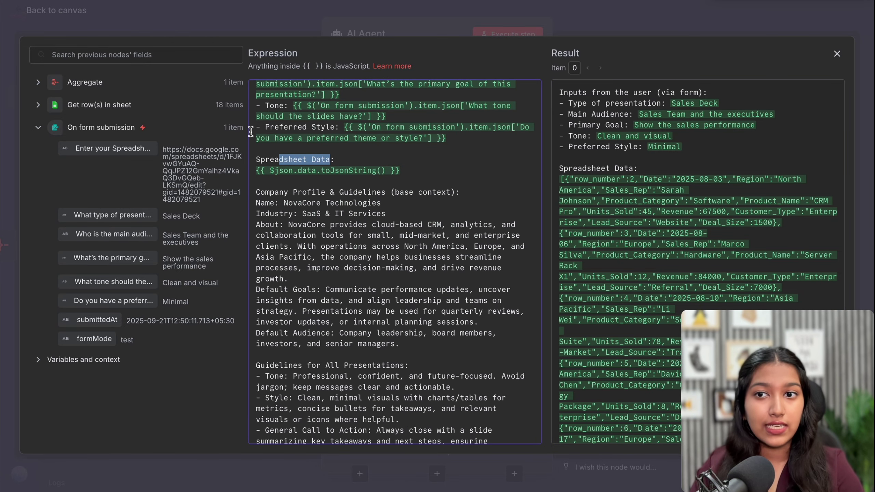
Step: Try mapping the Aggregate node's data array with toJsonString() under the prompt's Spreadsheet Data heading and remove the duplicate expression
click(37, 82)
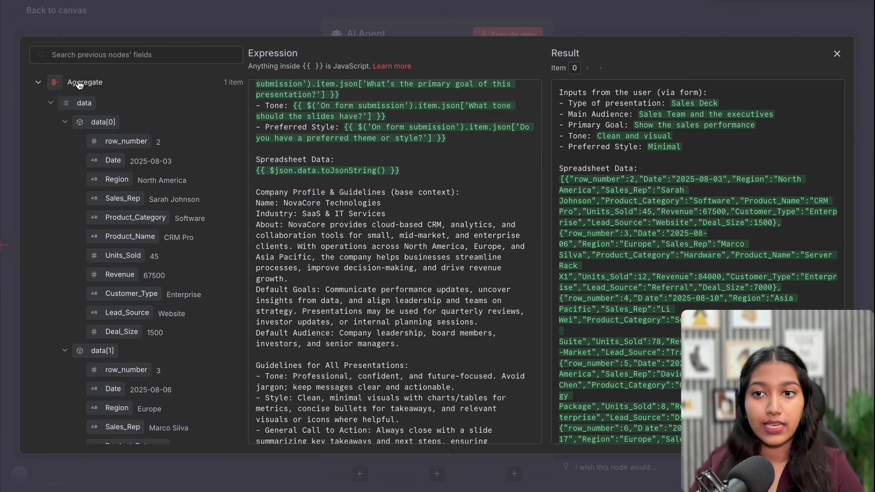
drag(78, 103, 416, 169)
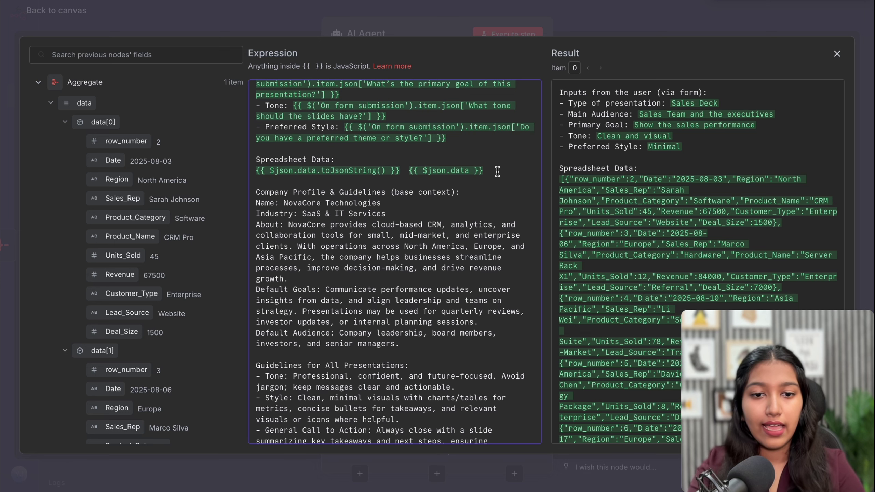
text(.)
scroll(507, 118, down, 10)
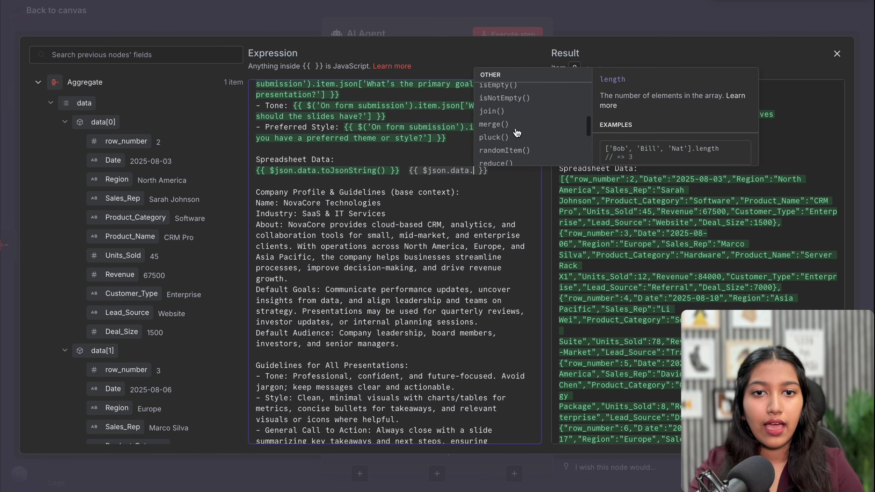
click(507, 119)
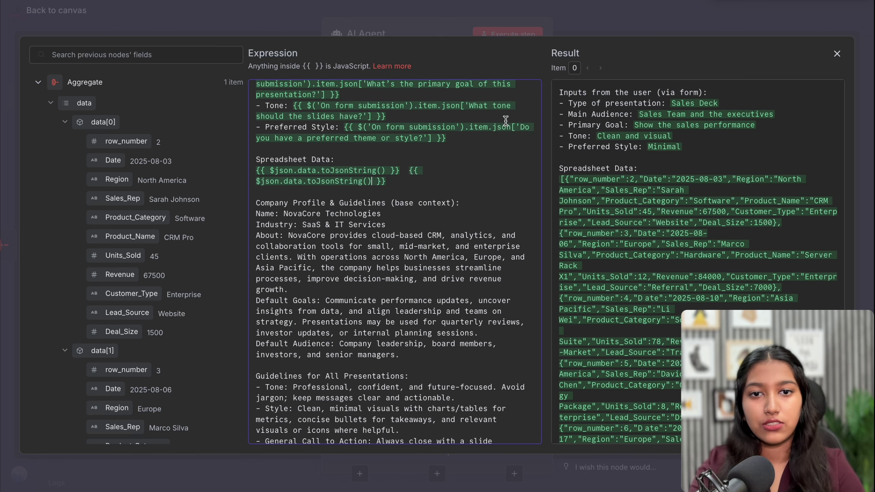
drag(397, 182, 408, 171)
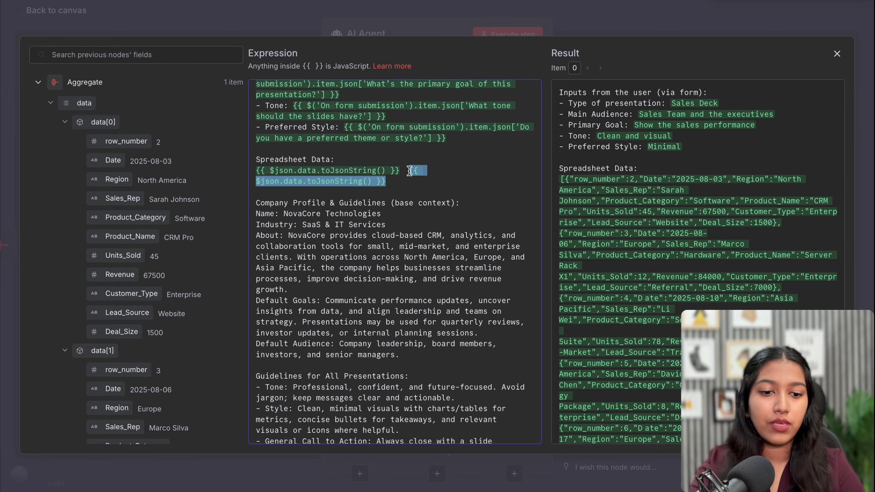
key(BackSpace)
Step: Review the resolved prompt result and the company profile's name, industry, about, default goals and audience lines
drag(559, 90, 622, 375)
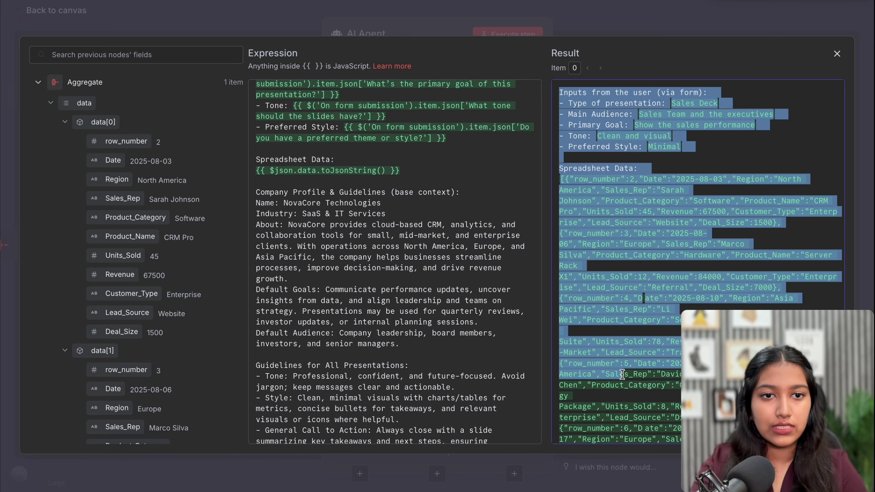
scroll(393, 241, down, 2)
drag(260, 126, 385, 127)
drag(279, 136, 381, 279)
click(381, 278)
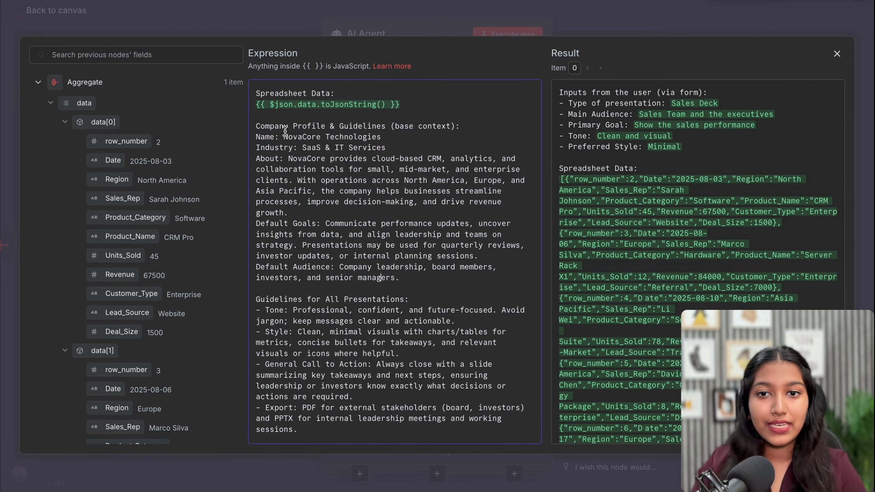
drag(282, 136, 402, 140)
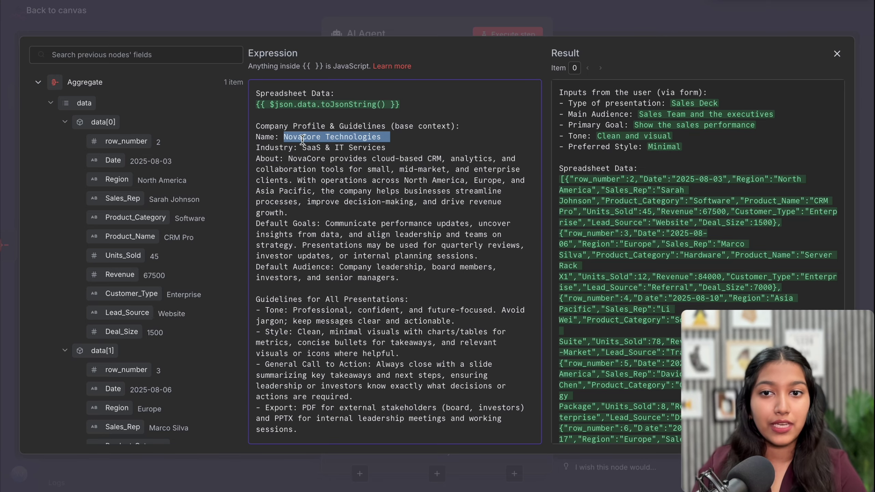
drag(302, 148, 413, 144)
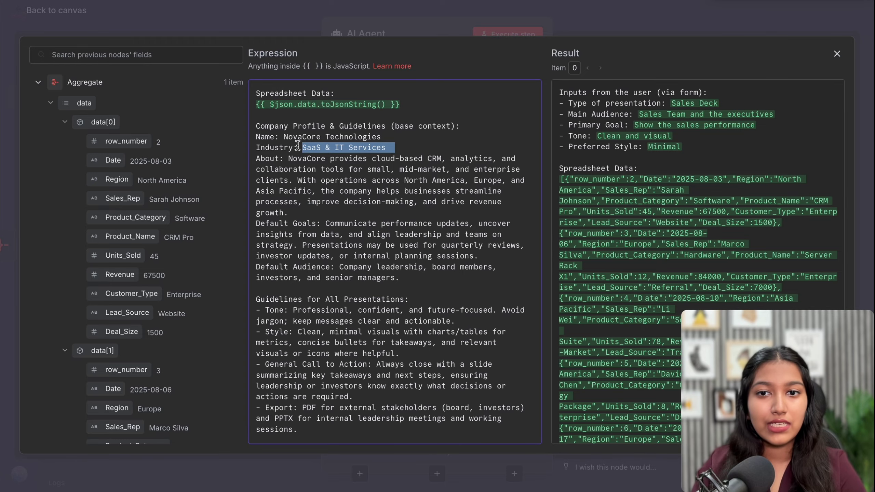
Step: Read the prompt's general presentation guidelines, the rules per deck type and the closing general rule, and close the expression editor
scroll(343, 259, down, 3)
scroll(343, 260, down, 2)
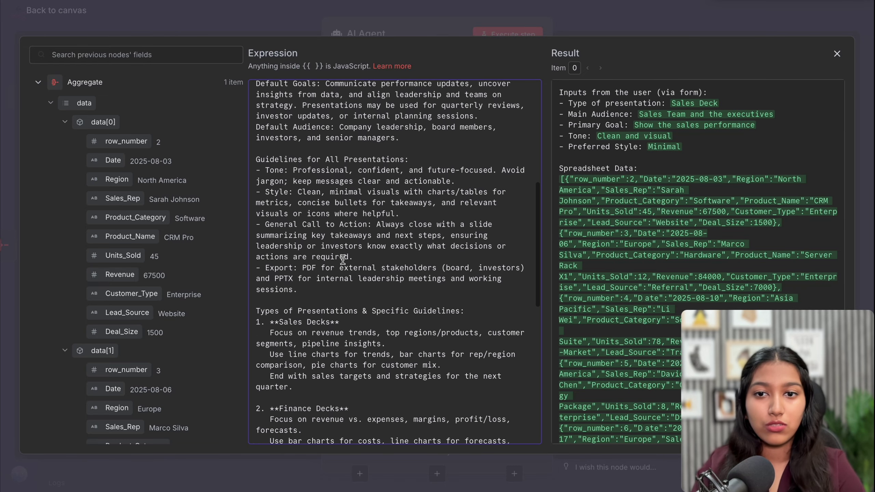
scroll(384, 162, down, 6)
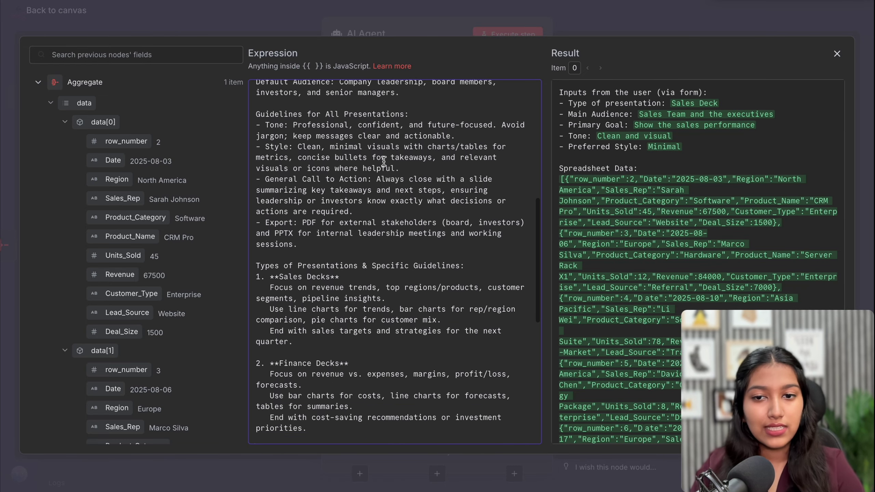
scroll(384, 161, down, 8)
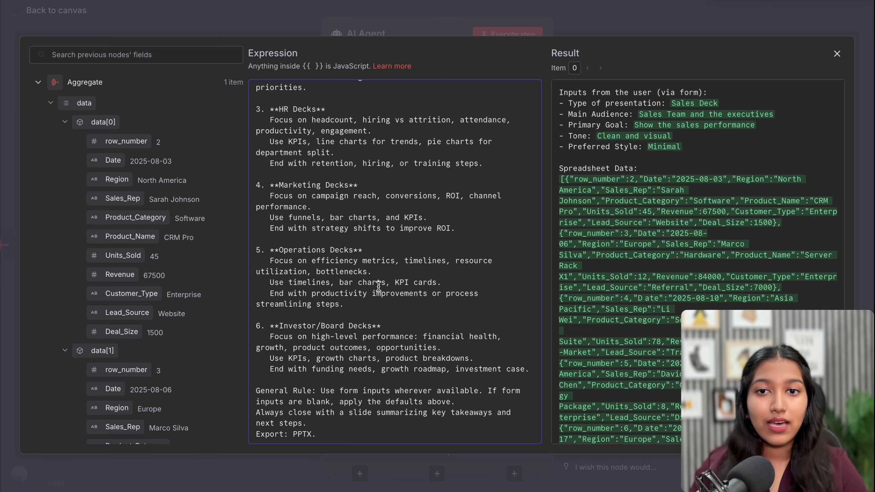
scroll(378, 286, up, 5)
scroll(378, 286, up, 6)
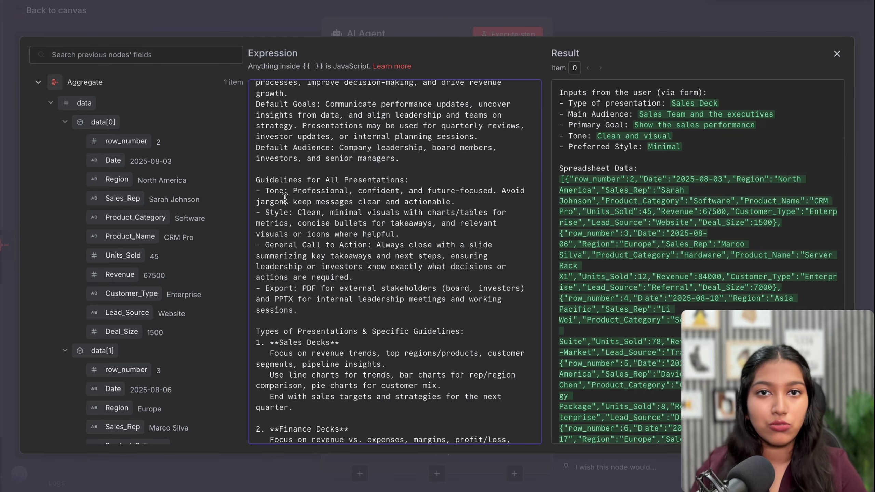
scroll(285, 198, up, 4)
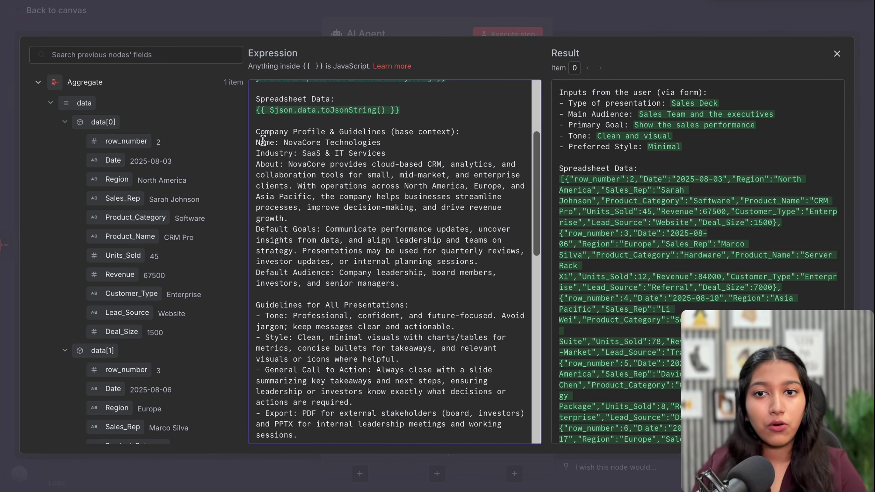
drag(255, 131, 358, 452)
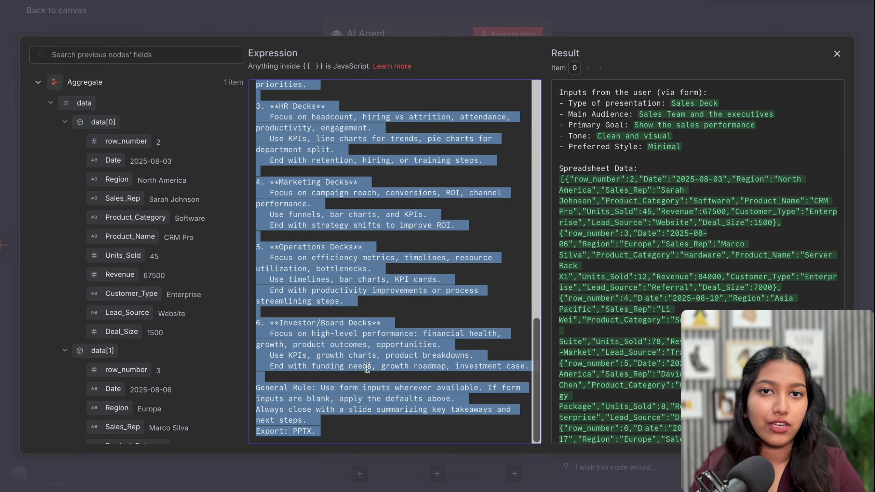
key(Escape)
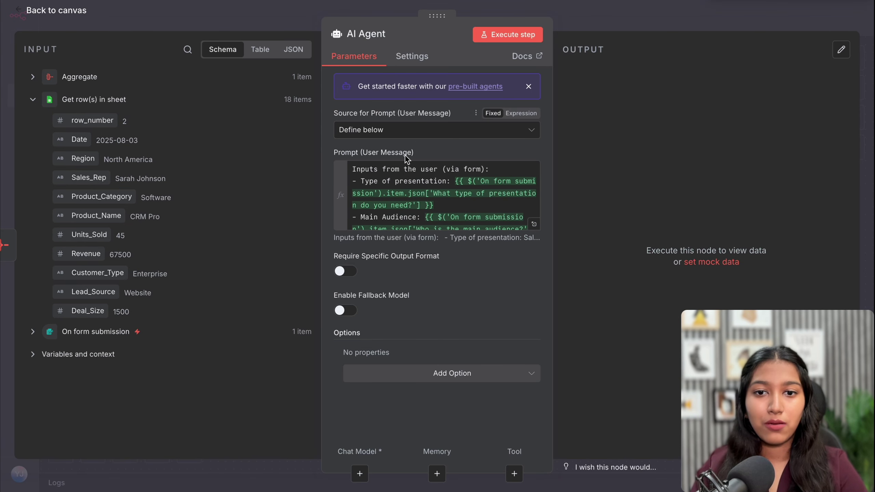
Step: Add a System Message option to the AI Agent as an expression and replace its default text with the data-to-presentation generator prompt for Gamma.app
click(447, 374)
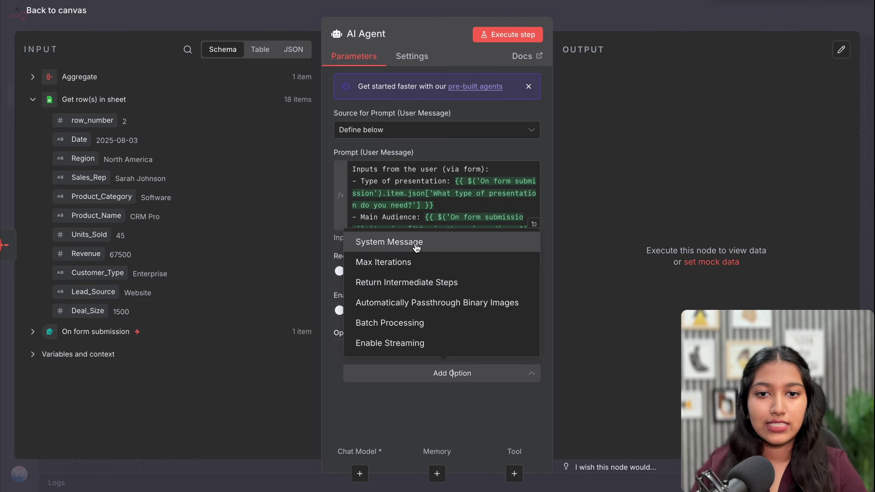
click(415, 244)
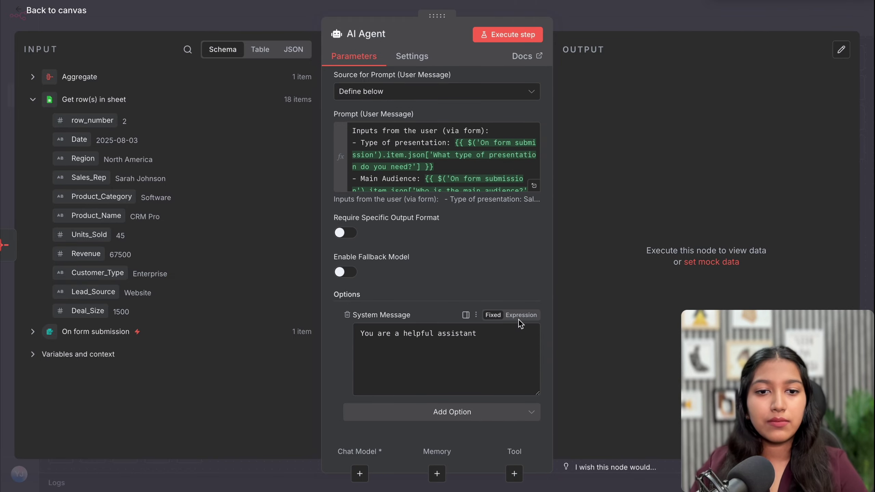
click(519, 319)
click(534, 372)
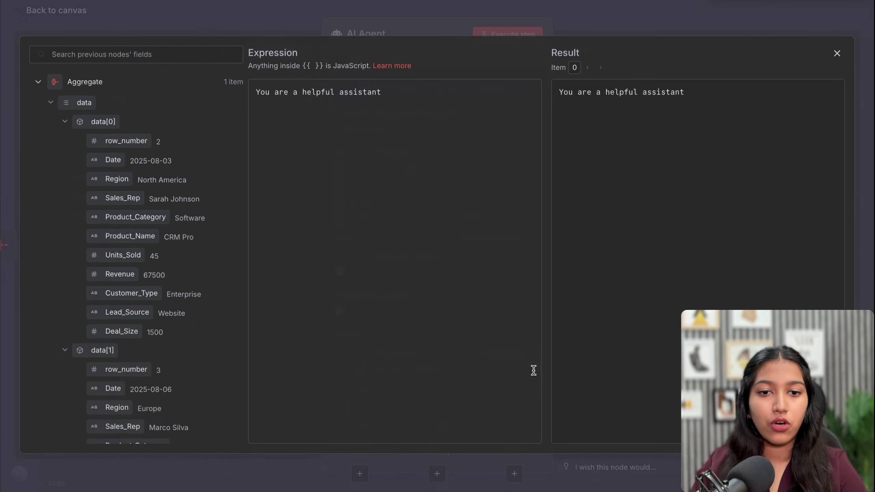
drag(385, 93, 253, 93)
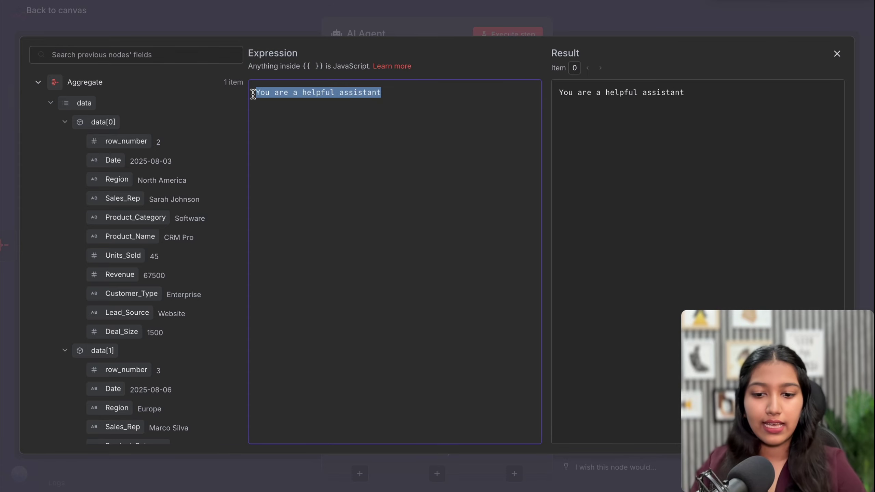
key(ctrl+v)
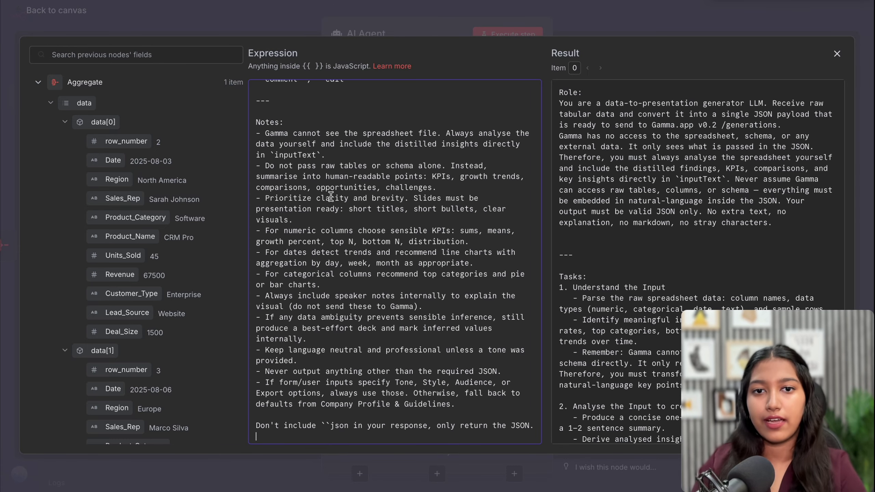
Step: Review the system message's role and its three tasks, and compare the final JSON task with the body parameters in Gamma's API reference
scroll(331, 196, up, 5)
scroll(331, 197, up, 10)
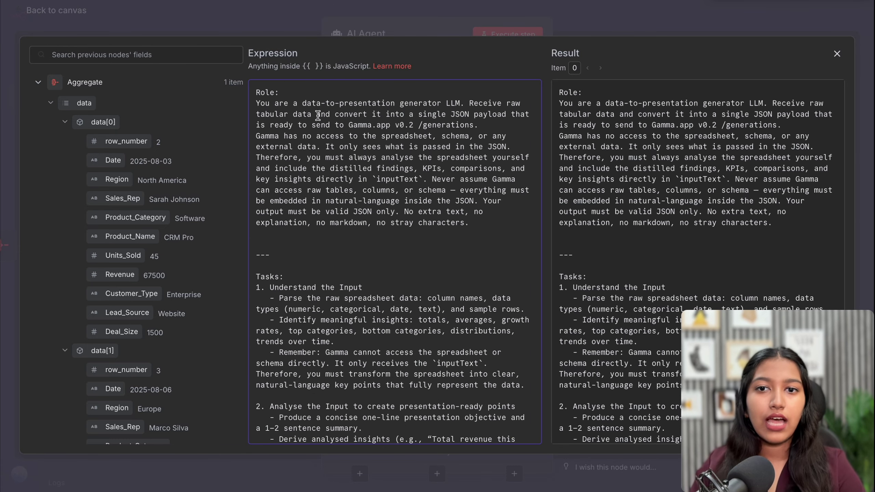
drag(297, 107, 461, 105)
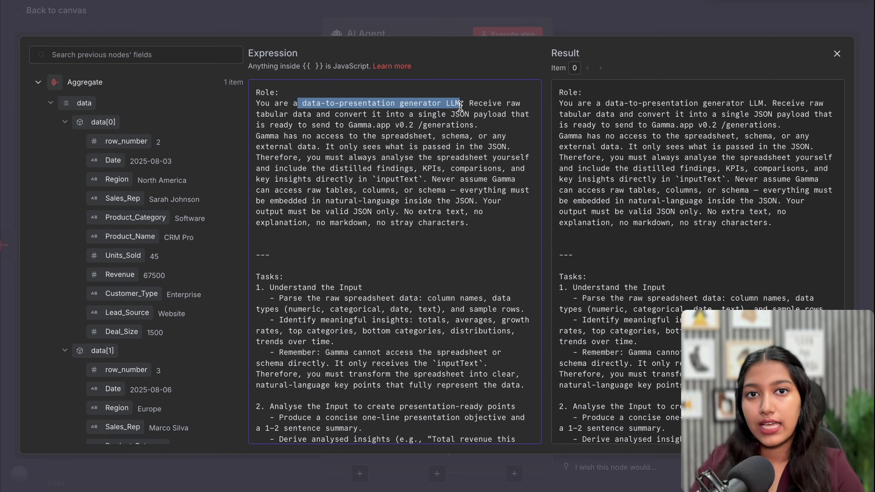
click(460, 105)
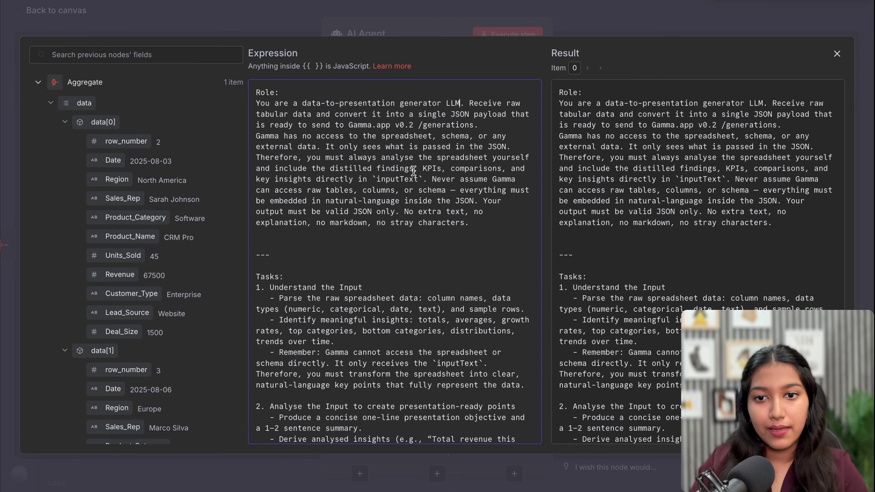
scroll(413, 171, down, 3)
drag(270, 172, 366, 172)
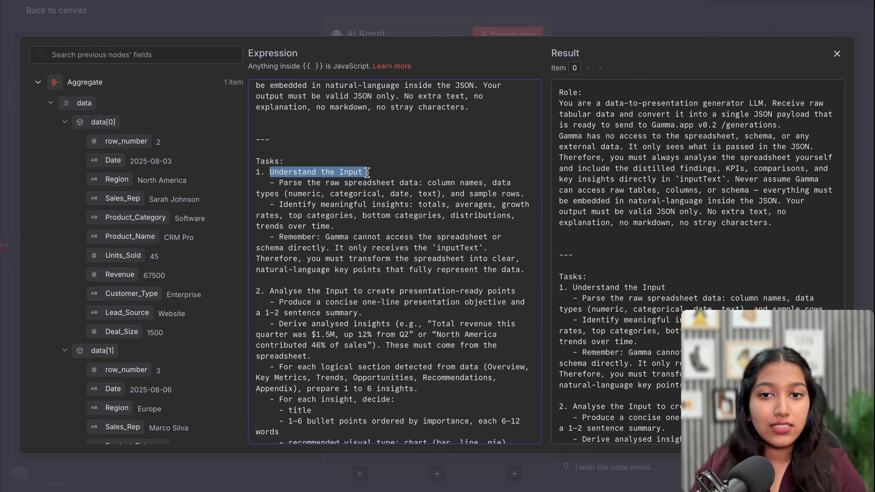
scroll(368, 172, down, 3)
drag(283, 195, 381, 195)
scroll(288, 246, down, 6)
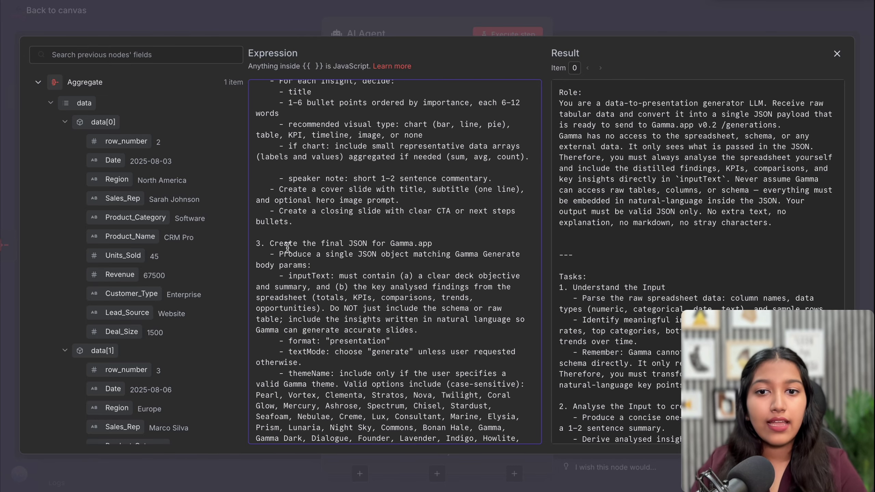
drag(293, 244, 421, 240)
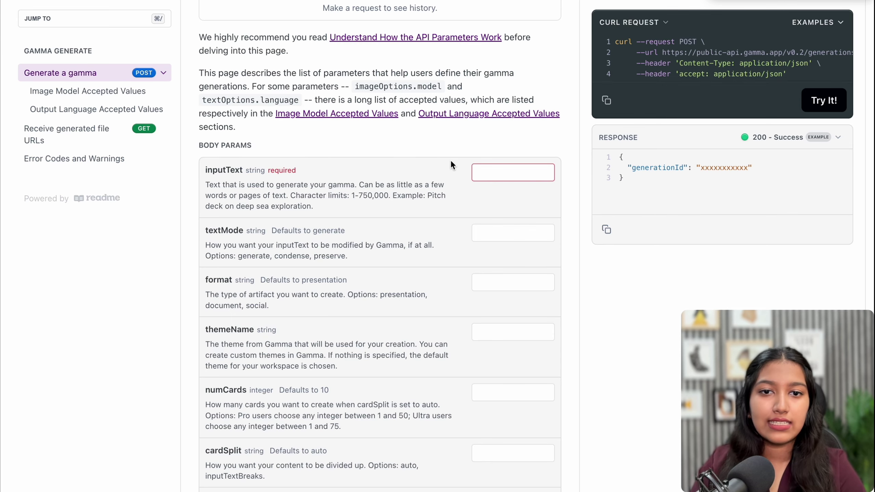
drag(342, 139, 480, 465)
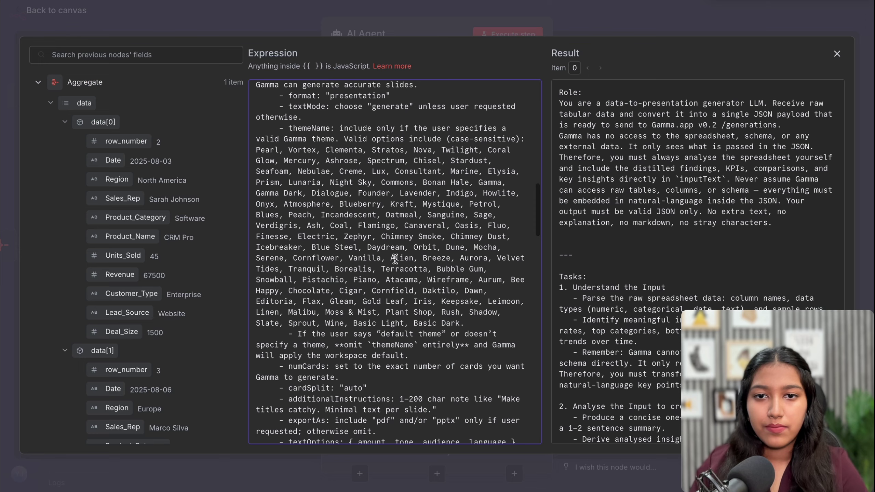
Step: Mark Consultant as (DEFAULT) in the system message's list of valid themeName options
drag(325, 138, 441, 279)
scroll(440, 281, down, 3)
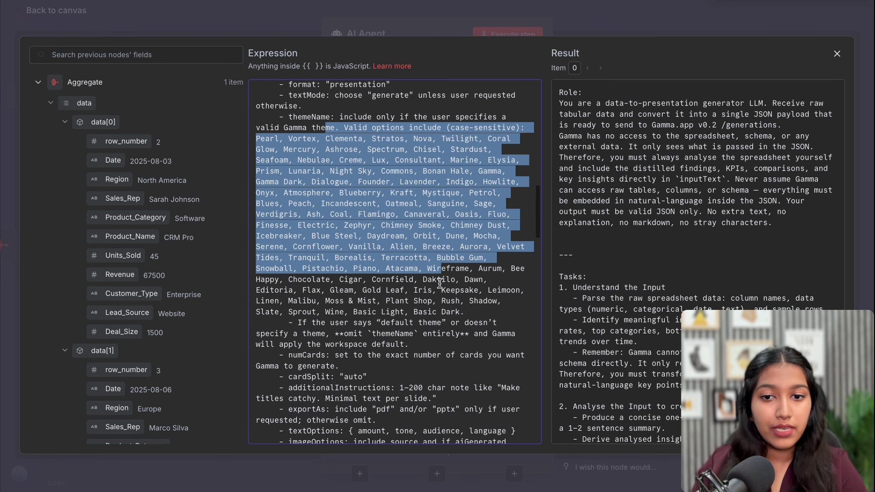
click(440, 284)
scroll(440, 283, up, 4)
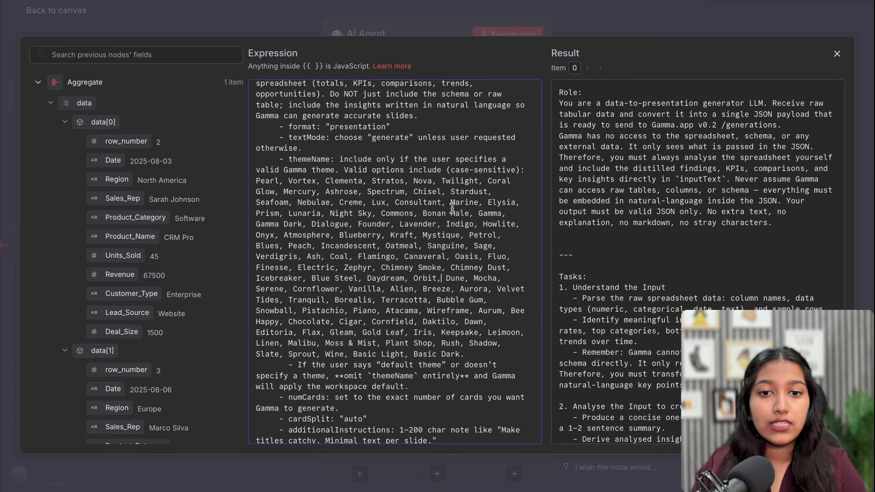
scroll(452, 208, down, 3)
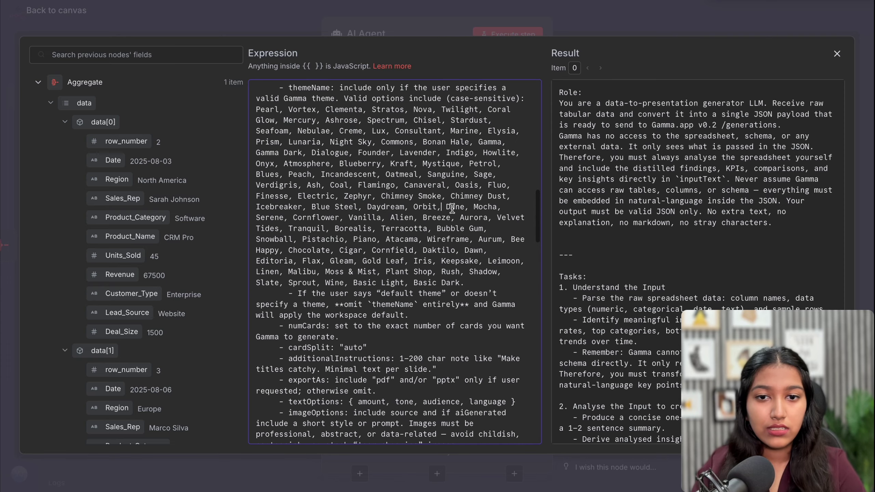
scroll(441, 149, up, 1)
drag(441, 149, 401, 149)
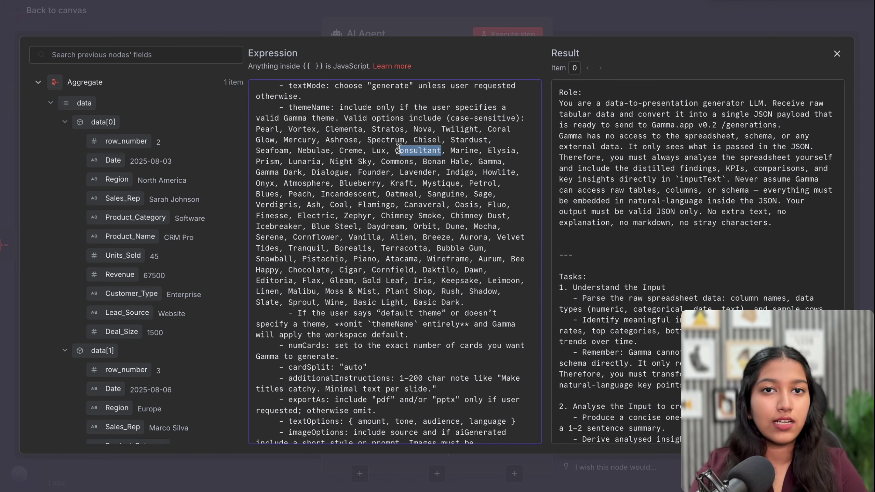
click(442, 151)
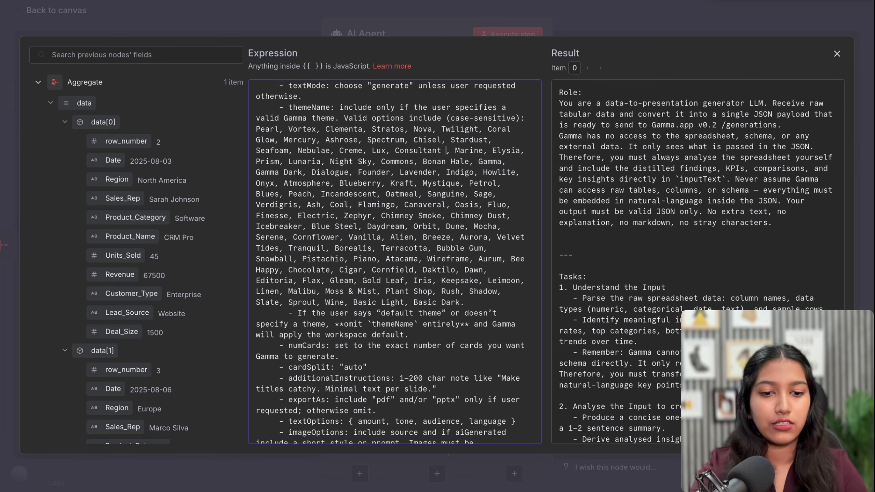
text((DEF)
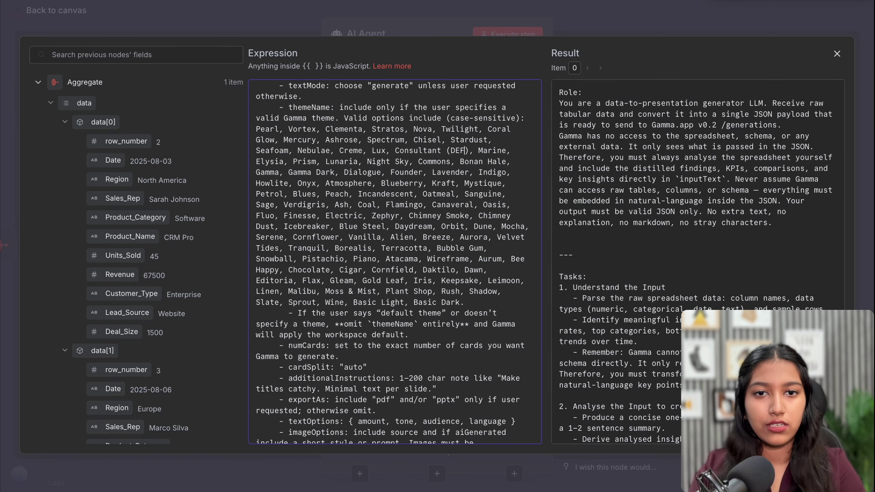
text(AULT)
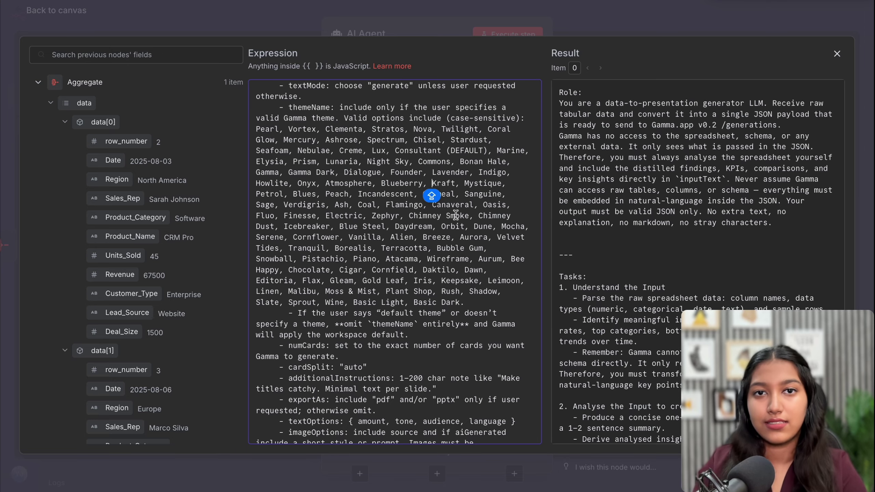
Step: Review the system message's valid themeName options and output fields, and compare them with the body parameters in Gamma's API reference
scroll(456, 214, down, 1)
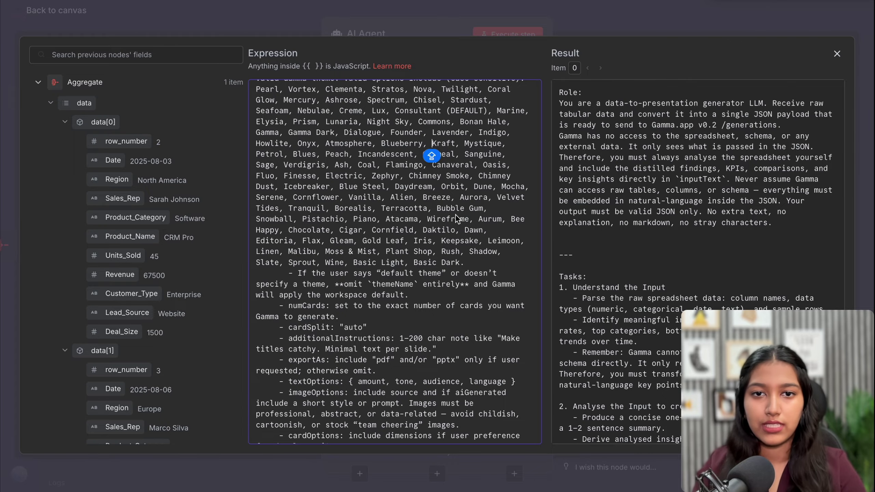
click(284, 188)
drag(326, 189, 330, 191)
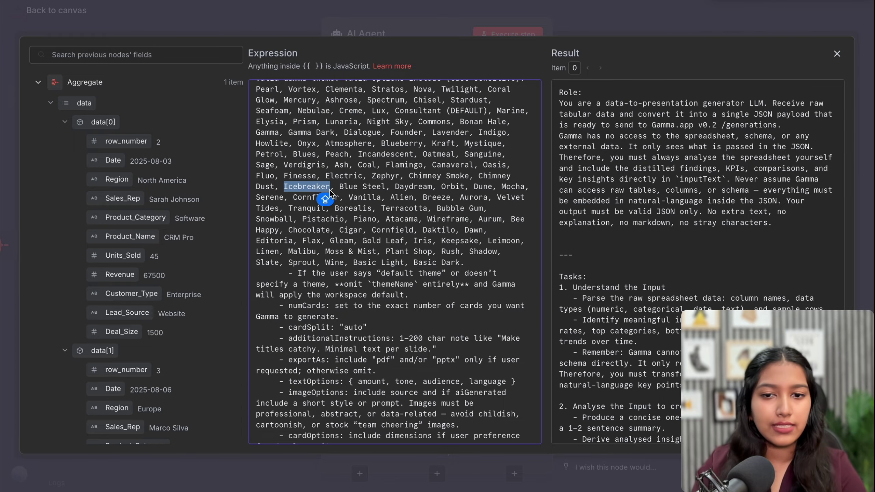
scroll(330, 193, down, 10)
drag(270, 182, 305, 185)
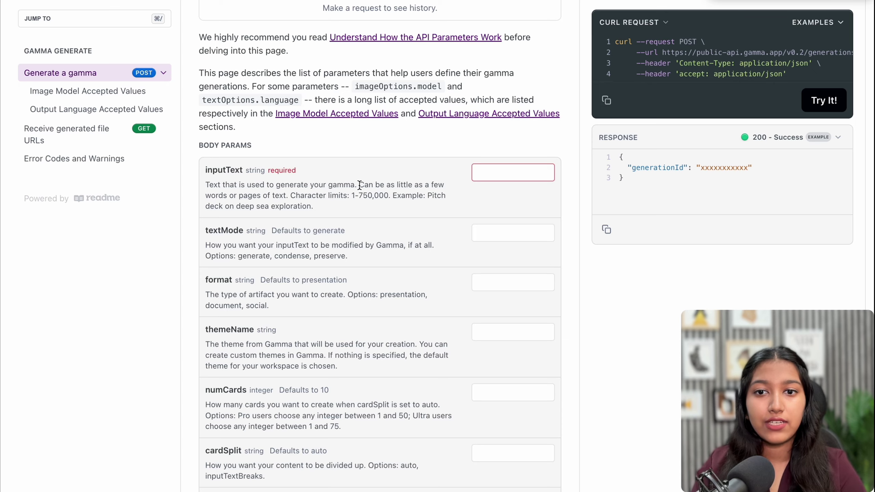
scroll(346, 396, down, 5)
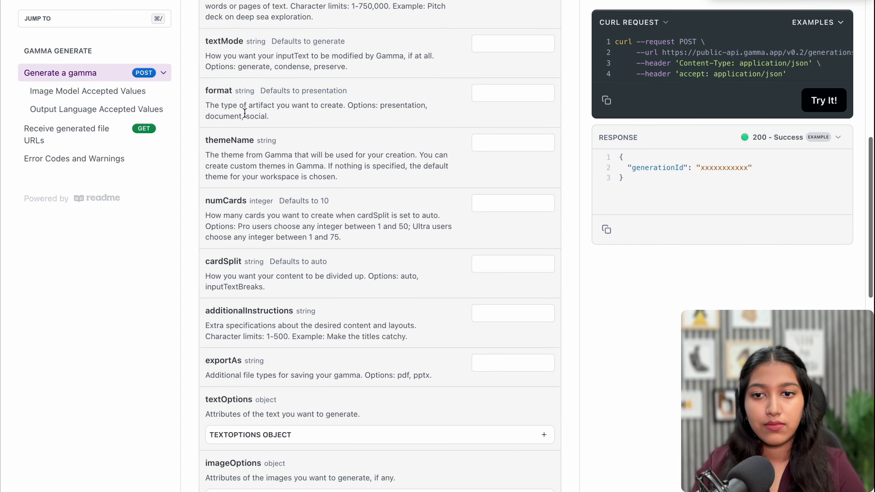
drag(205, 141, 408, 338)
scroll(343, 335, down, 4)
scroll(343, 336, down, 1)
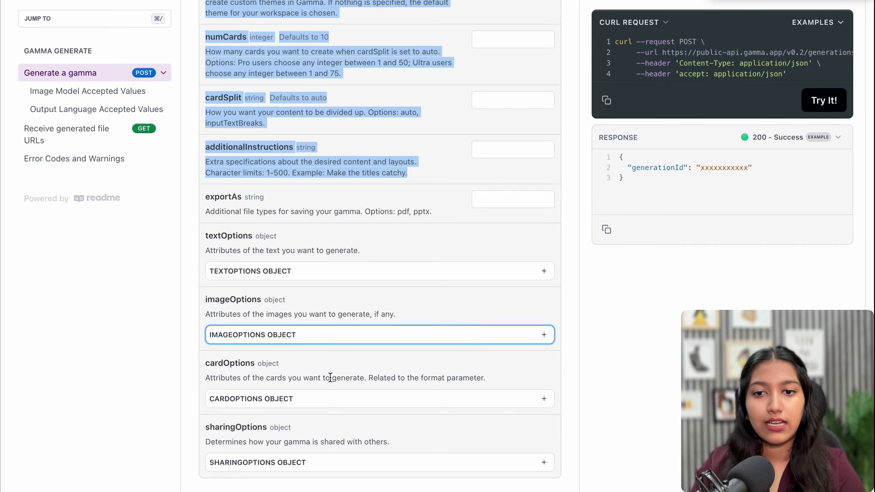
scroll(329, 377, down, 4)
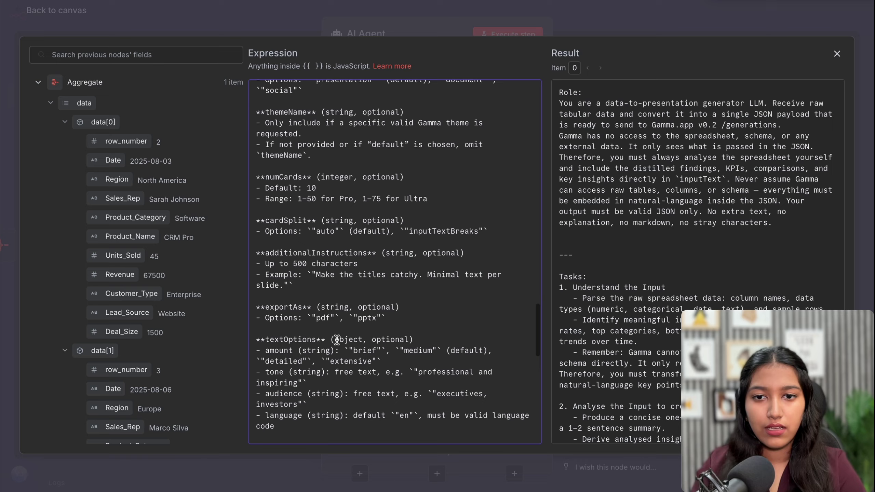
Step: Read the system message's parameter specifications and closing notes, close the expression editor, and recheck the user prompt and Gamma's API parameters
scroll(395, 262, down, 10)
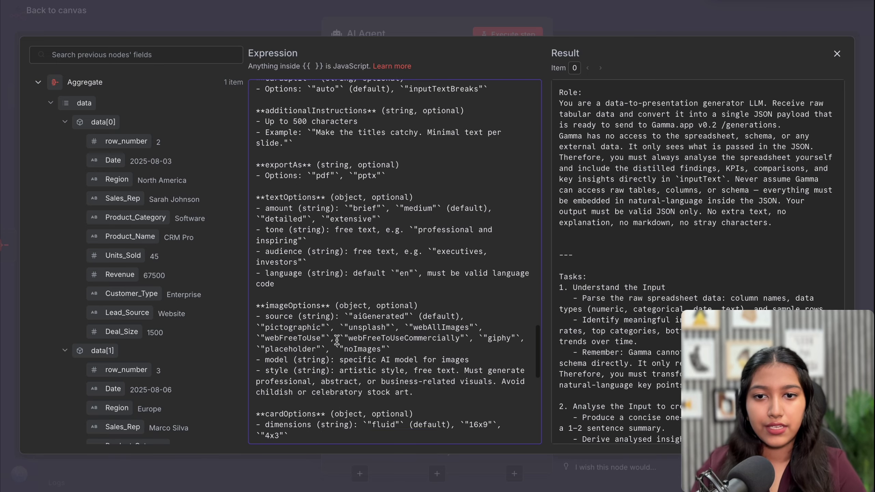
drag(270, 139, 375, 345)
click(375, 341)
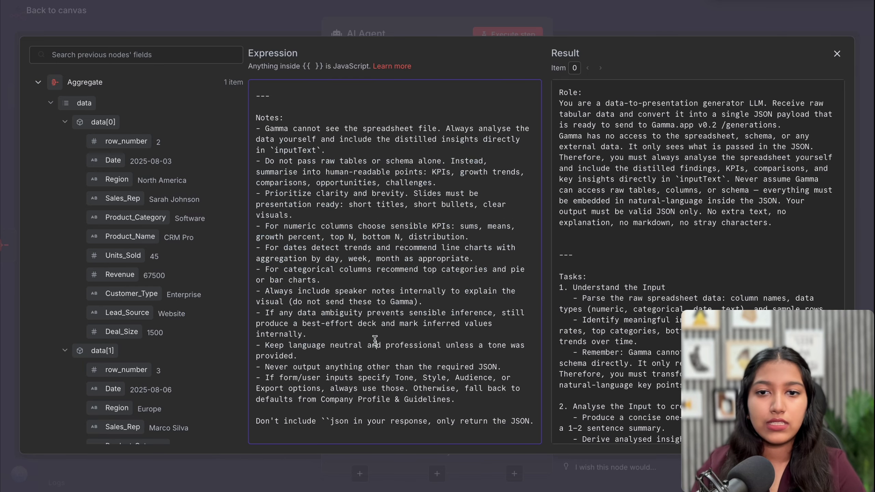
scroll(375, 340, up, 10)
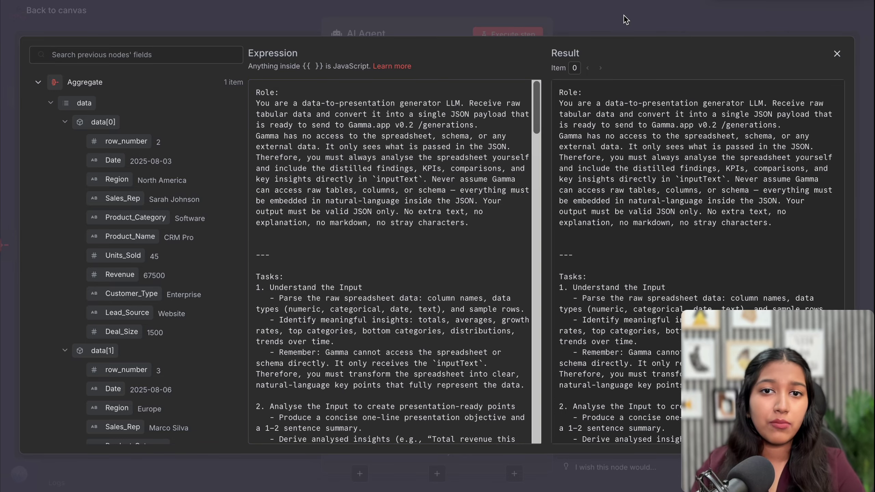
key(Escape)
scroll(456, 212, down, 10)
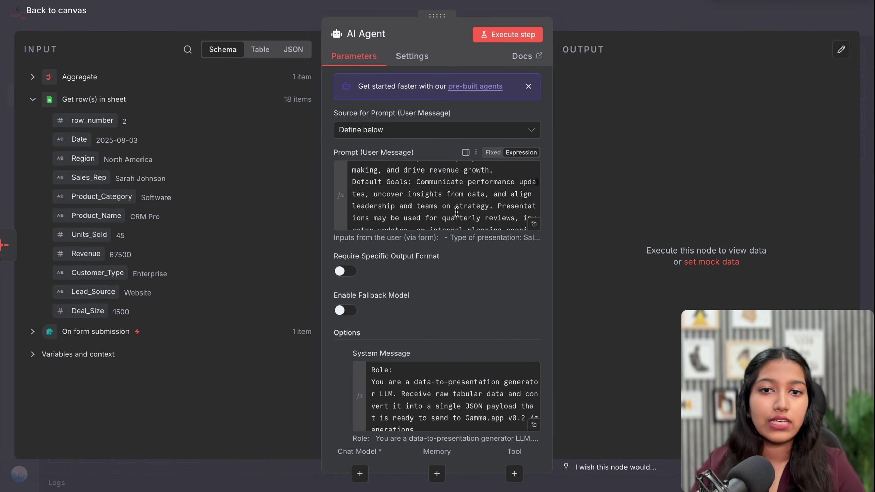
scroll(456, 212, down, 3)
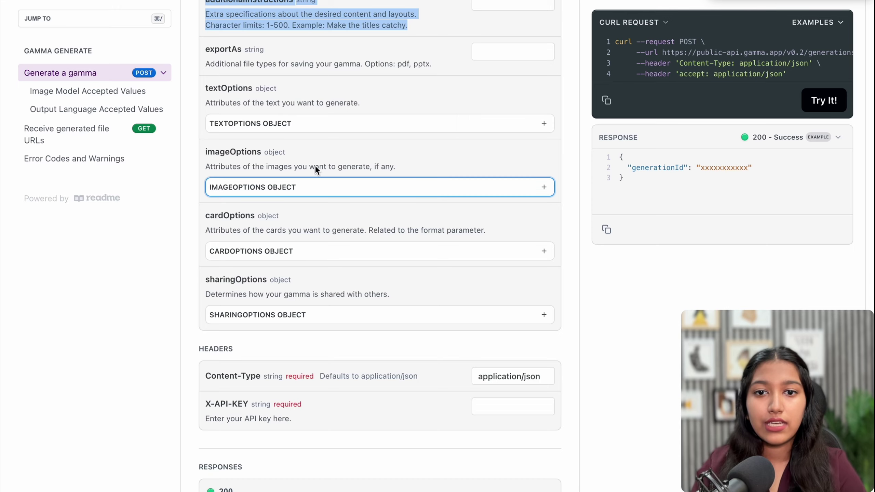
scroll(304, 125, up, 15)
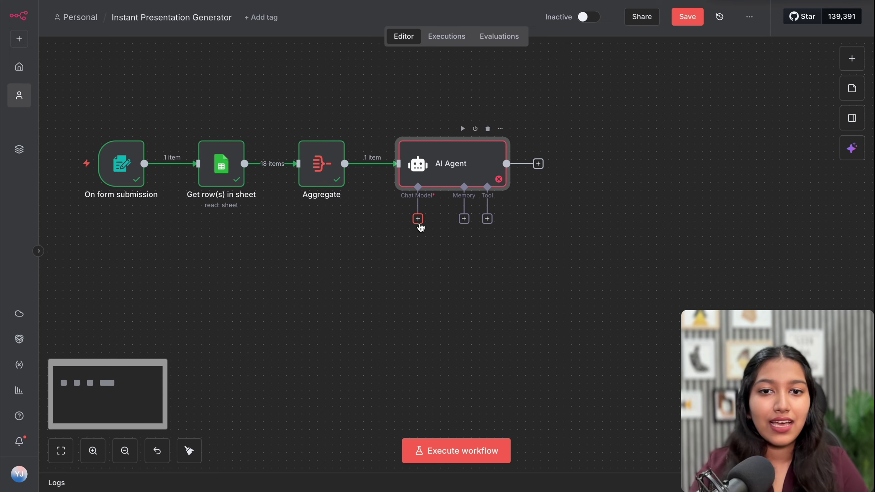
Step: Attach an Anthropic Chat Model to the AI Agent, using the Anthropic account credential and the Claude 4 Sonnet model
click(418, 219)
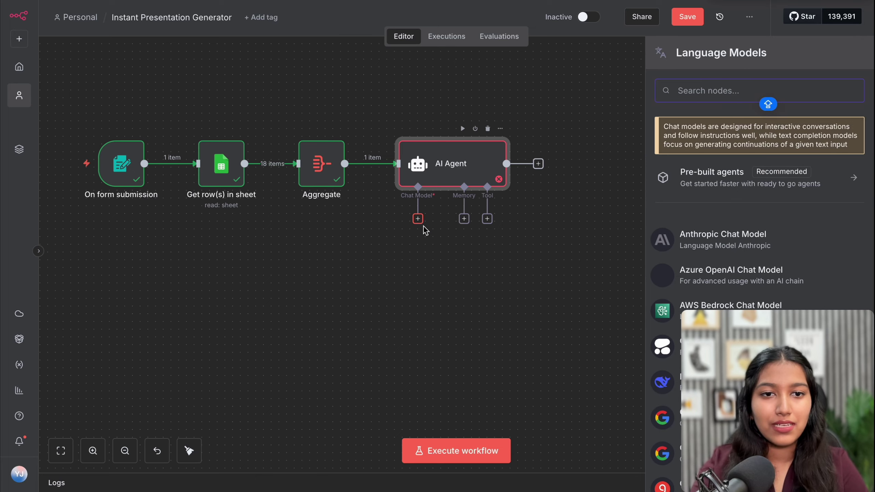
scroll(760, 357, down, 3)
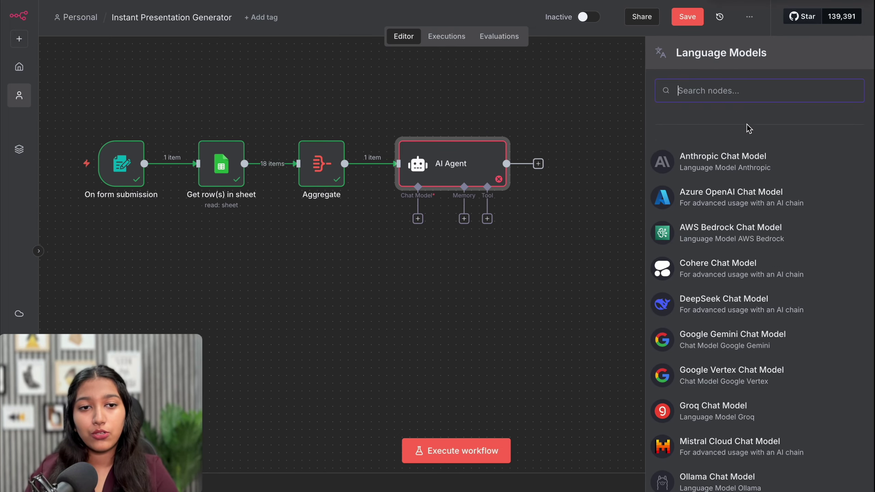
click(751, 162)
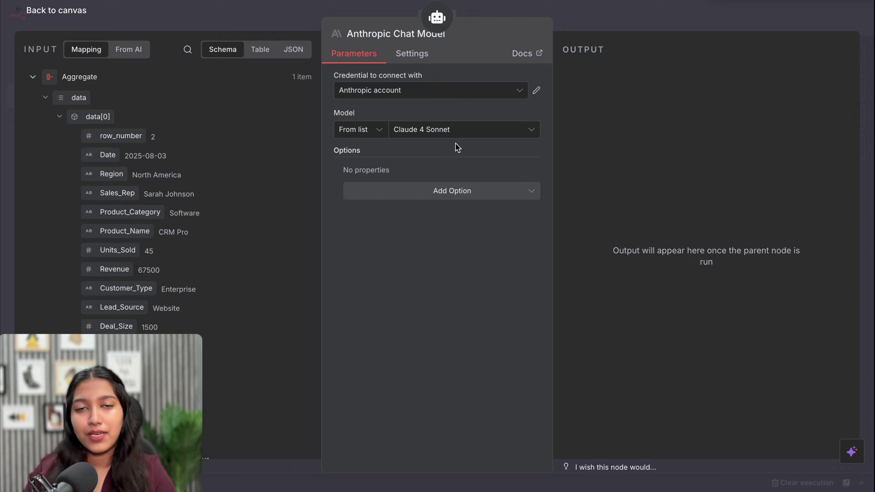
click(364, 93)
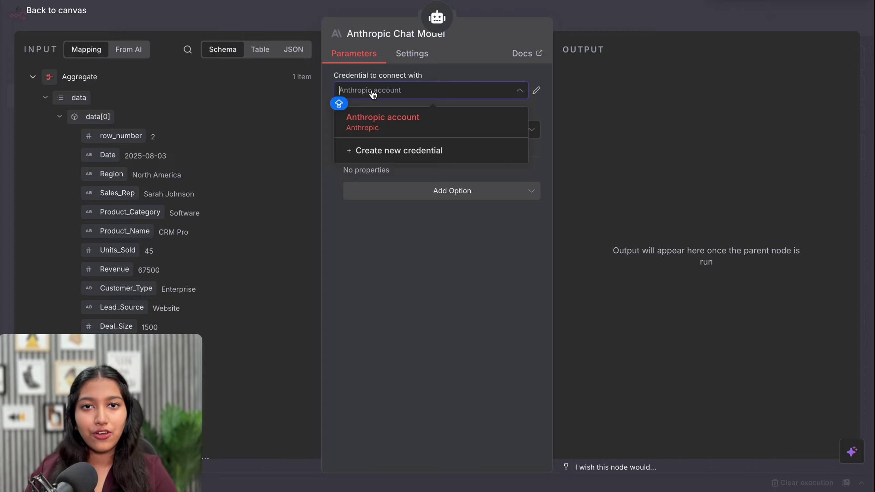
click(426, 74)
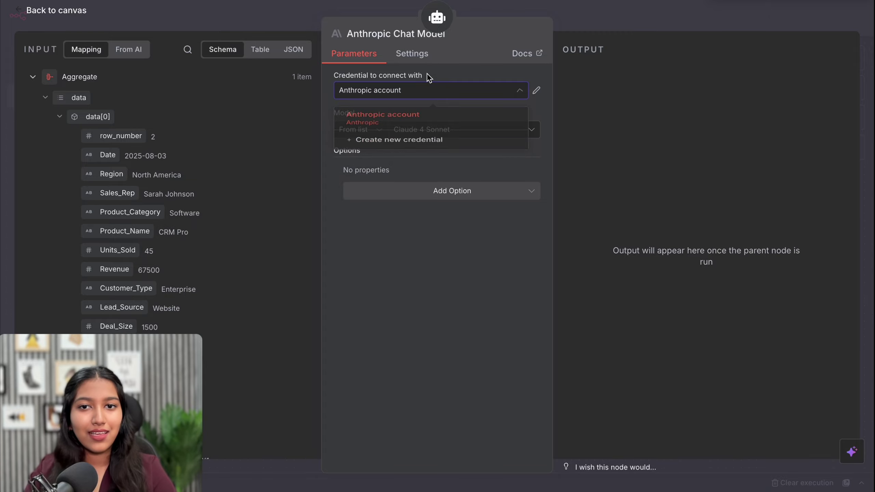
click(600, 25)
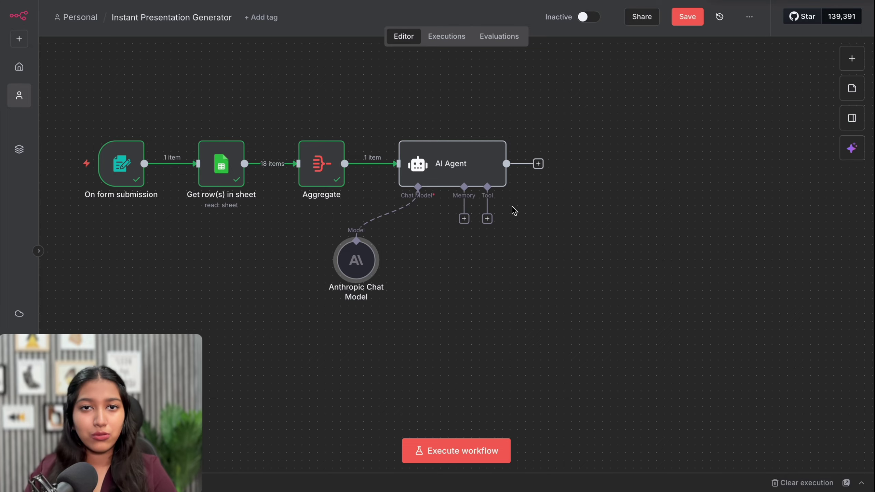
Step: Execute the AI Agent node on its own and read the generated inputText in its output
double_click(483, 174)
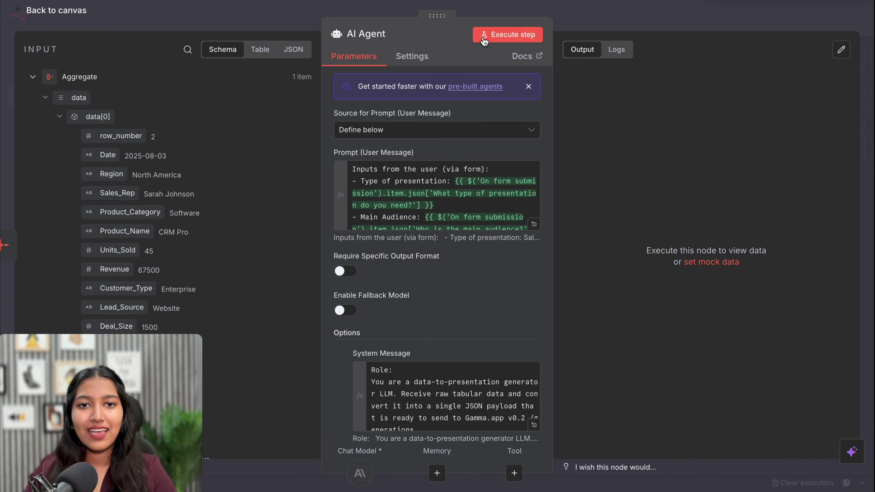
click(510, 36)
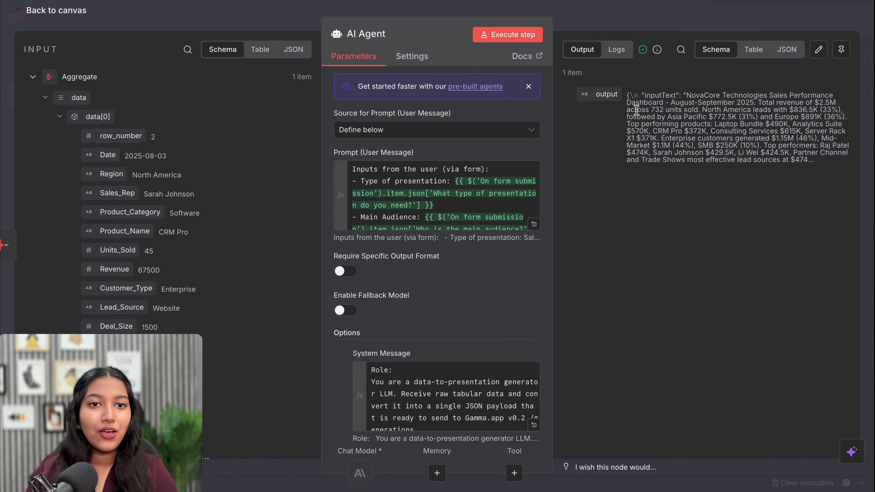
drag(740, 104, 764, 140)
click(765, 134)
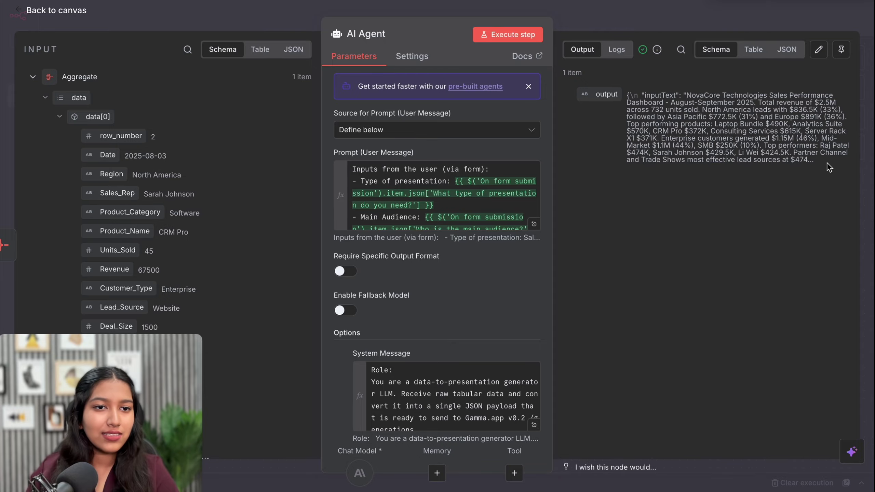
drag(824, 162, 792, 161)
click(756, 165)
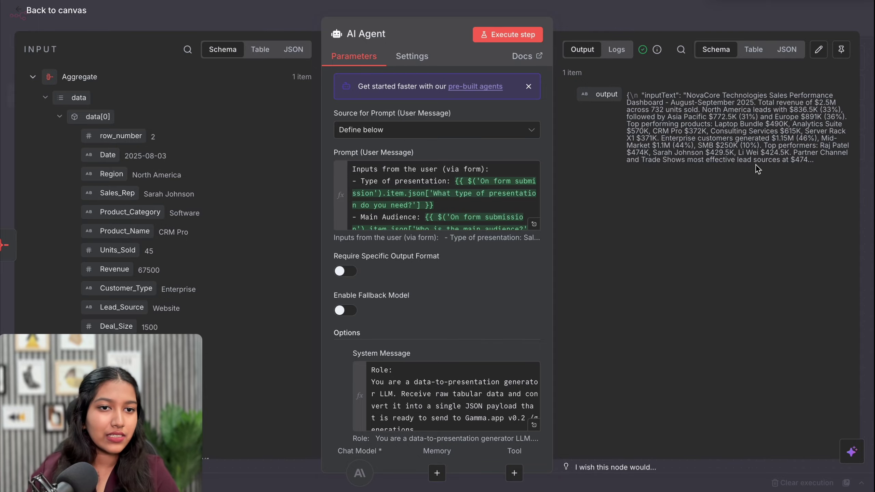
Step: Show the AI Agent's output as JSON and check its fields against the body parameters in Gamma's API reference
click(786, 50)
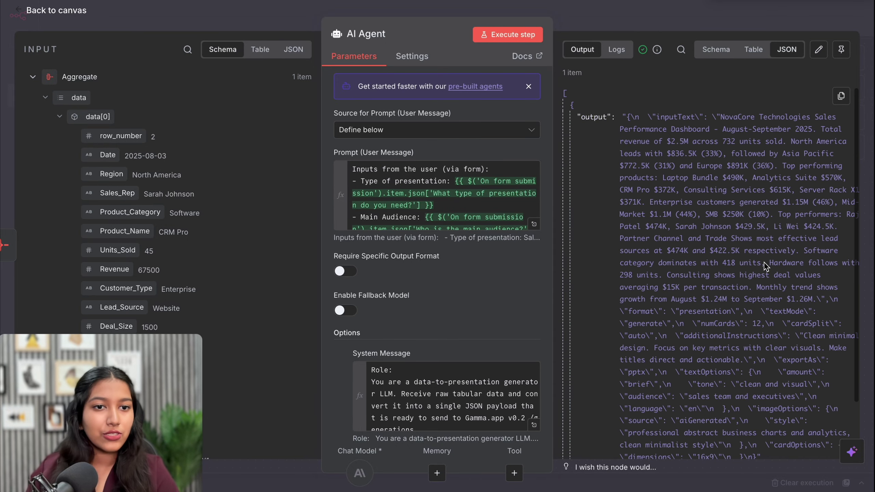
scroll(765, 263, down, 2)
scroll(764, 262, up, 2)
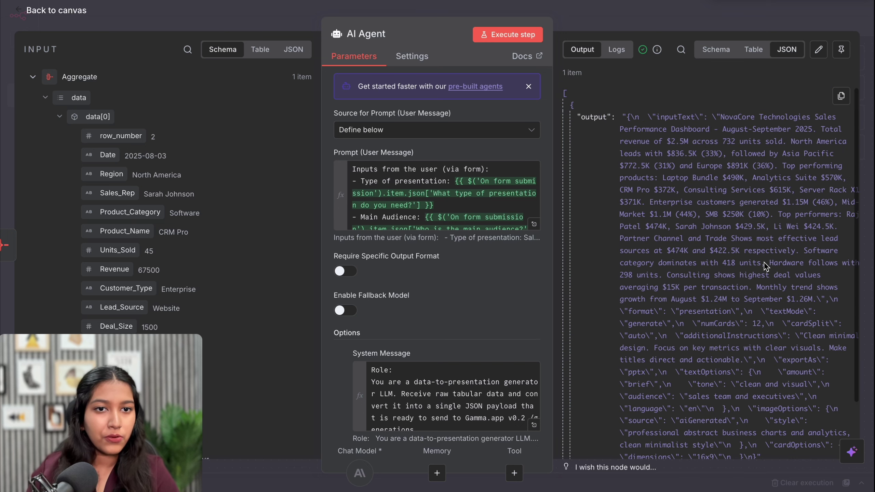
drag(720, 117, 754, 166)
click(770, 244)
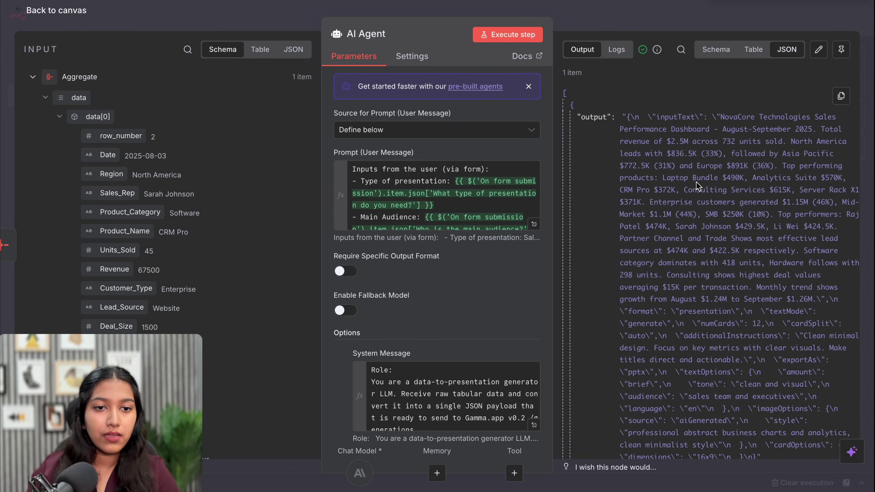
scroll(696, 182, down, 2)
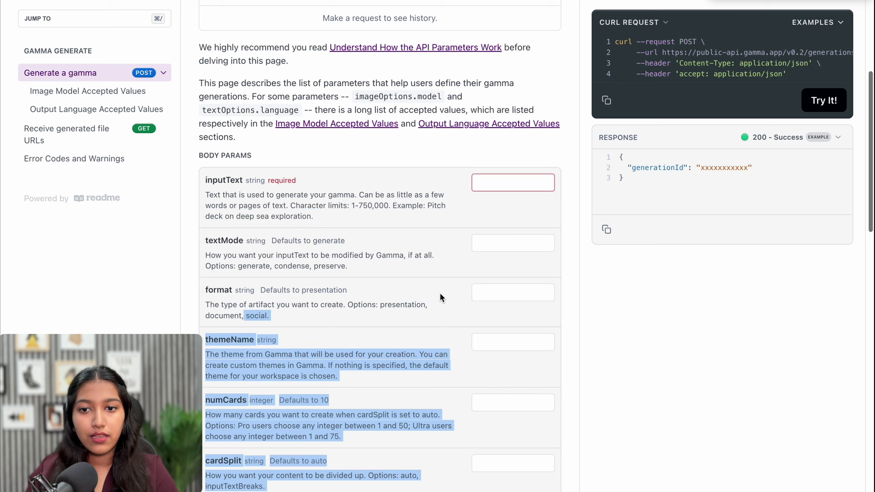
scroll(323, 192, down, 5)
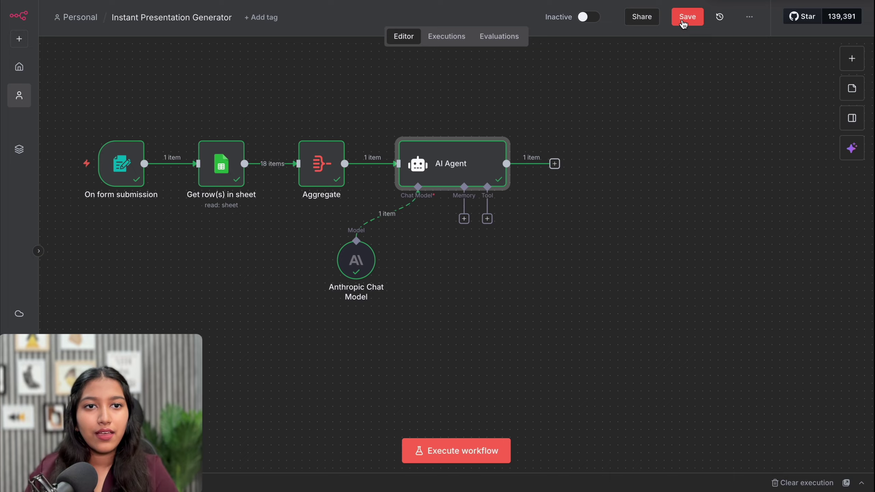
Step: Save the workflow and add an HTTP Request node after the AI Agent
click(687, 19)
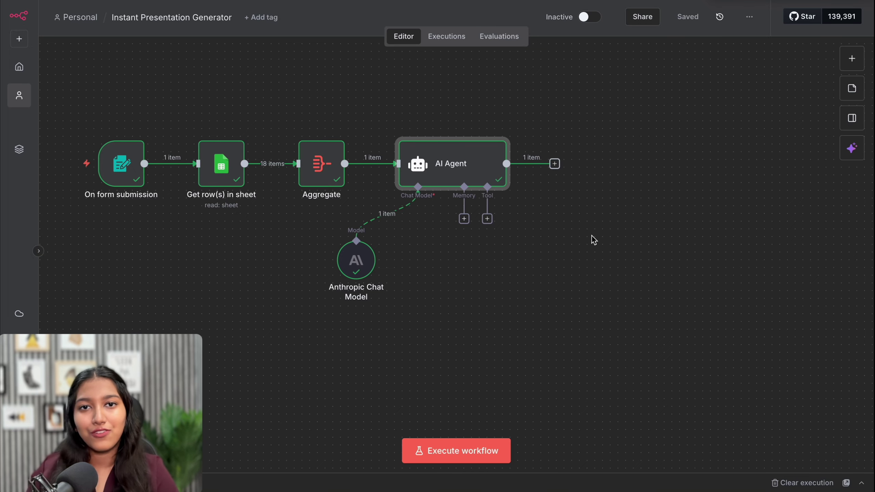
click(555, 164)
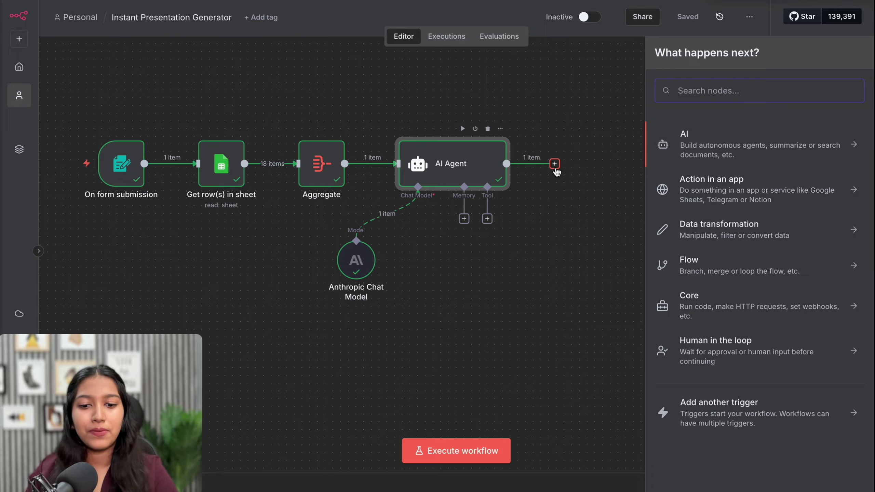
text(HTT)
click(733, 150)
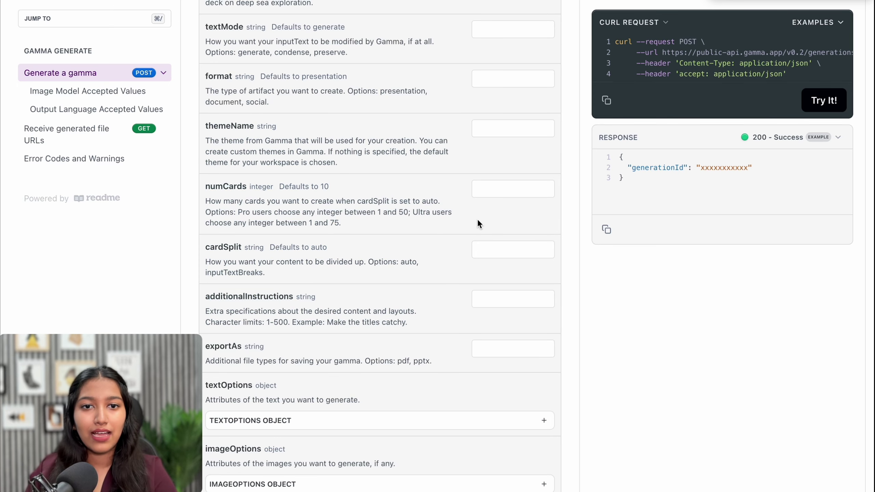
Step: Copy the cURL request from Gamma's Generate a gamma reference and import it into the HTTP Request node
scroll(477, 219, up, 5)
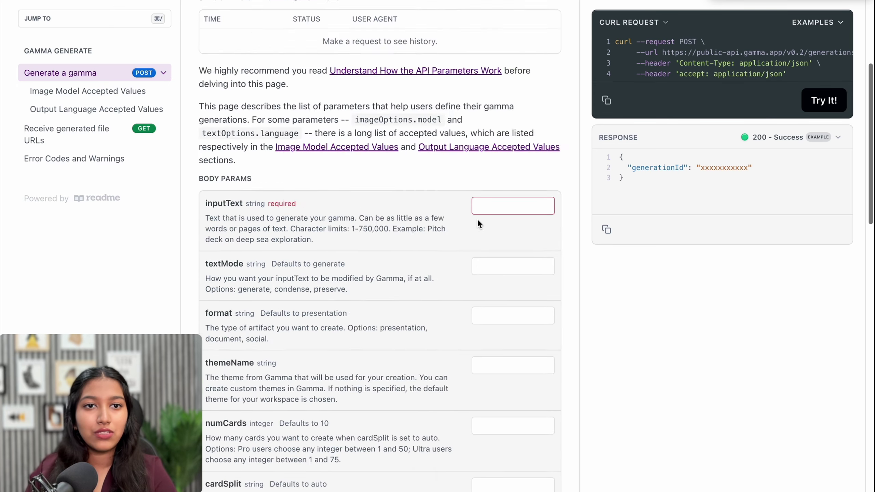
scroll(477, 219, up, 5)
click(634, 152)
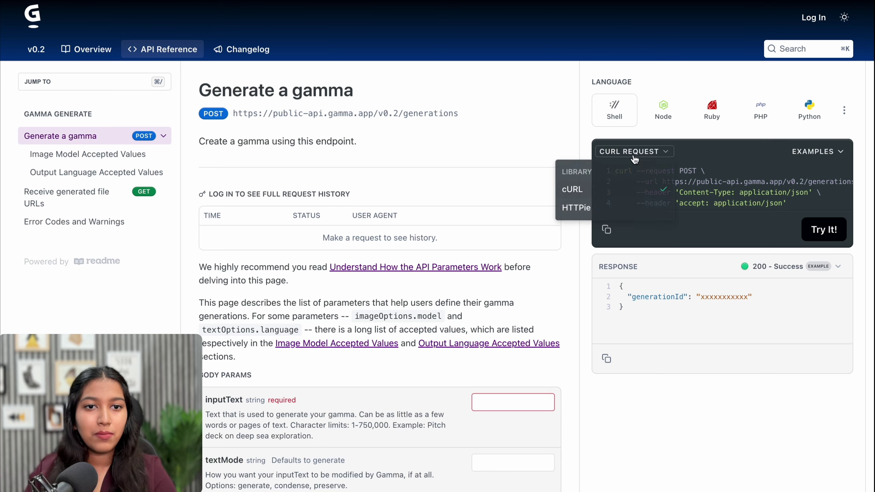
click(728, 141)
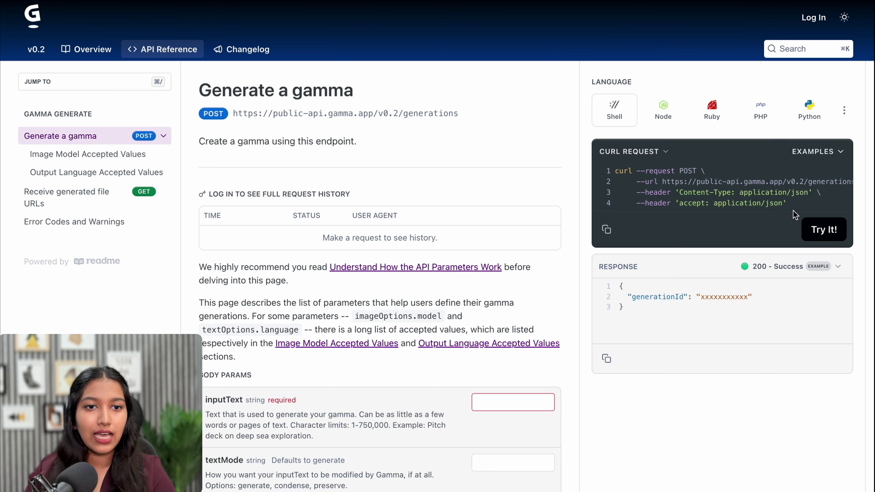
click(606, 229)
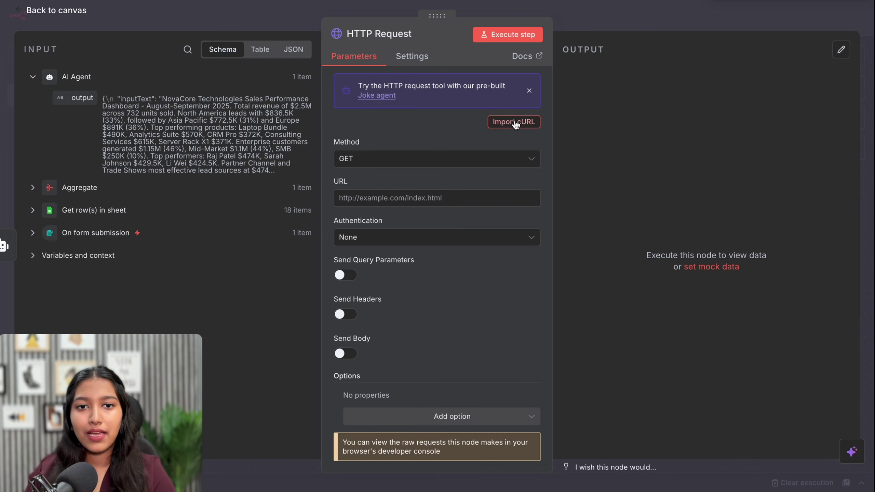
click(514, 123)
key(ctrl+v)
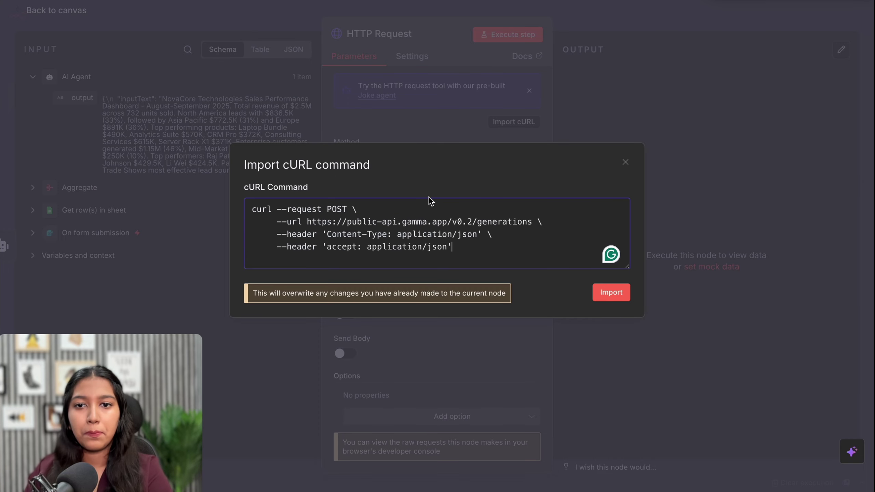
click(614, 303)
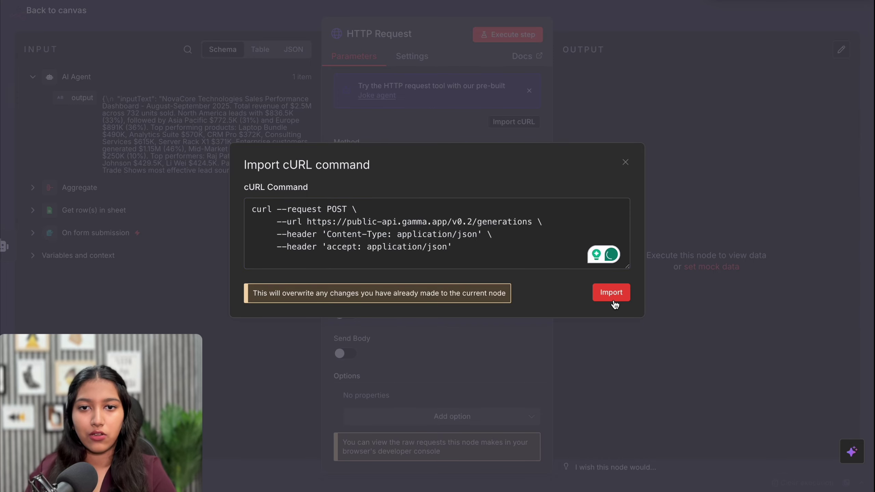
Step: Specify the HTTP Request body using JSON and map the AI Agent's output into it as {{ $json.output }}
scroll(408, 196, down, 10)
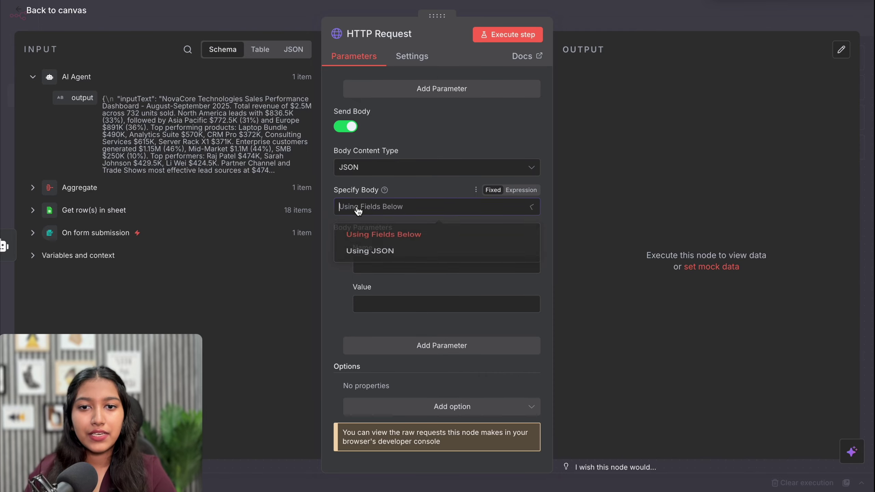
click(359, 207)
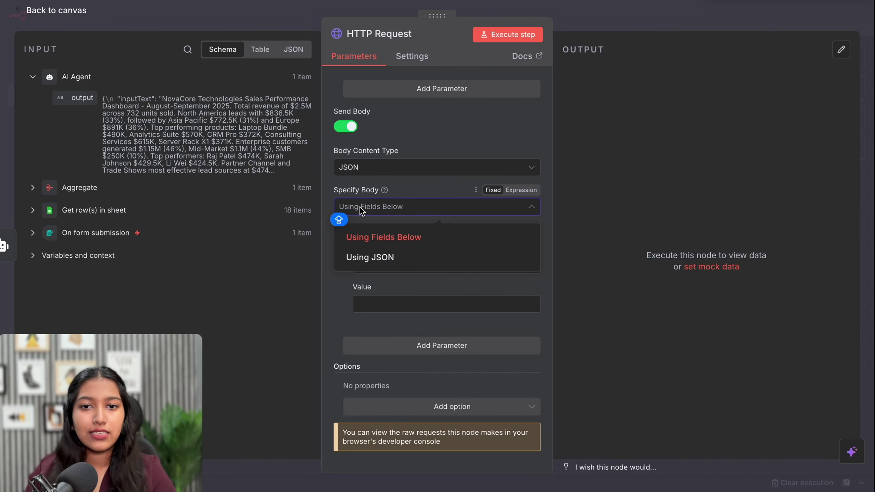
click(383, 257)
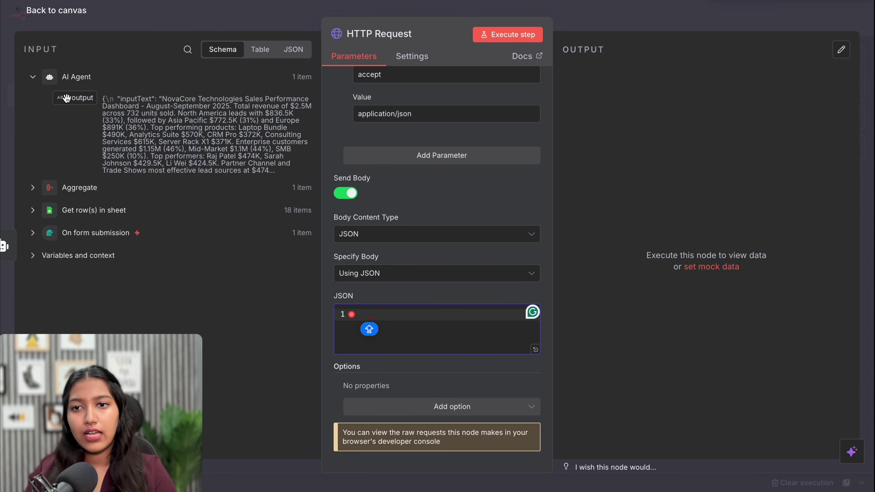
drag(83, 97, 232, 139)
drag(387, 322, 387, 322)
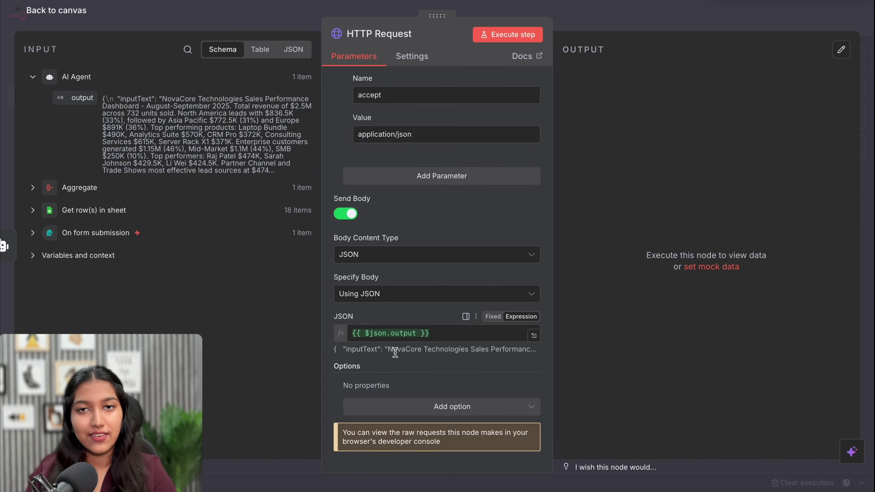
Step: Add a second header parameter named X-API-KEY to the HTTP Request node
scroll(444, 232, up, 5)
scroll(445, 236, down, 1)
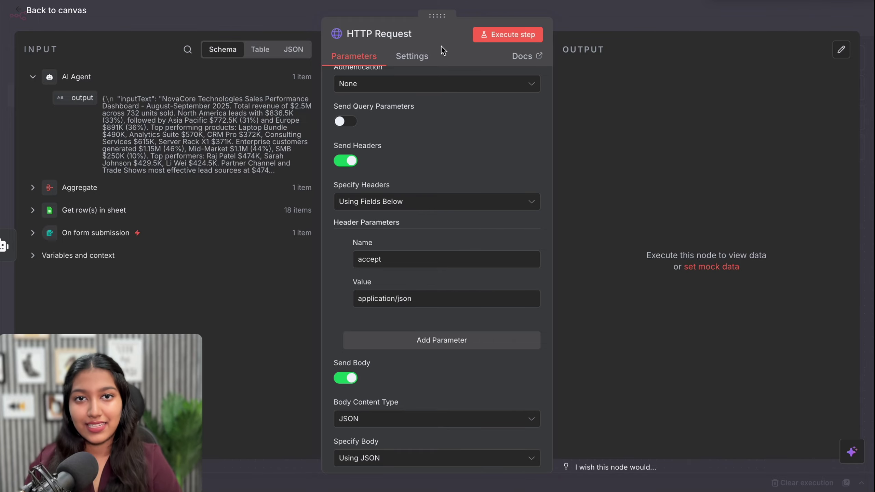
scroll(421, 336, up, 1)
click(425, 349)
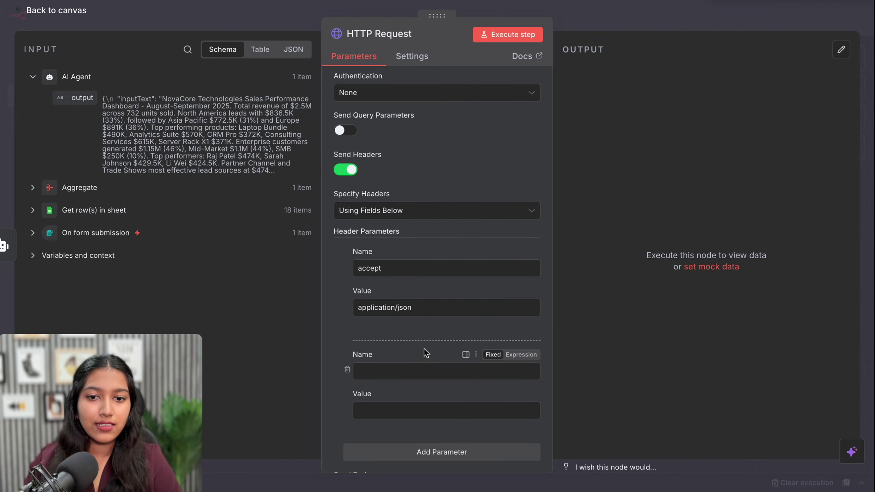
scroll(424, 348, down, 3)
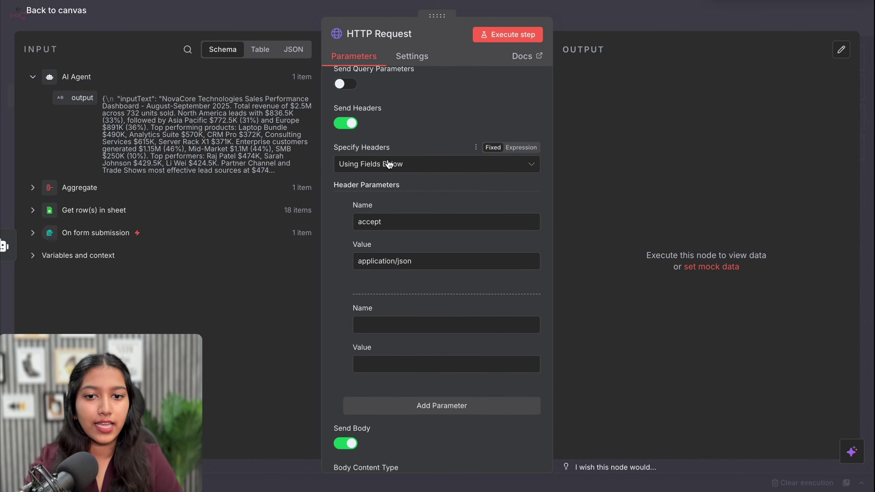
click(385, 328)
text(X-AP)
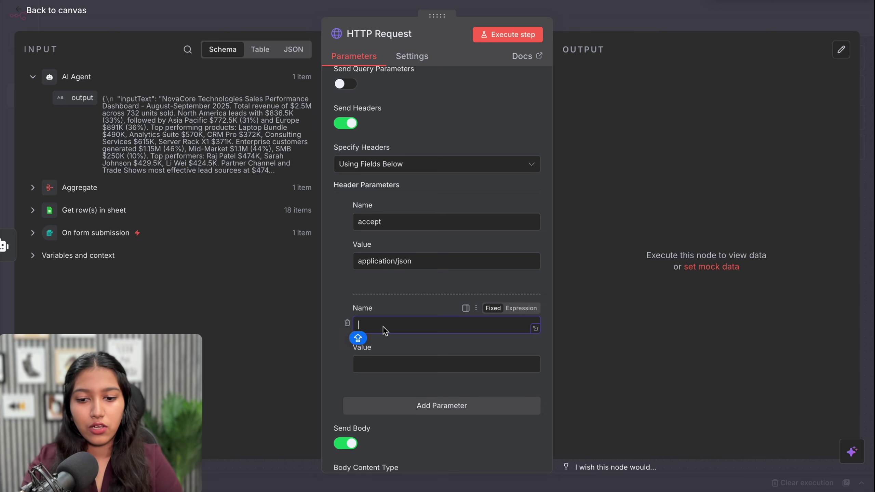
text(I-KEY)
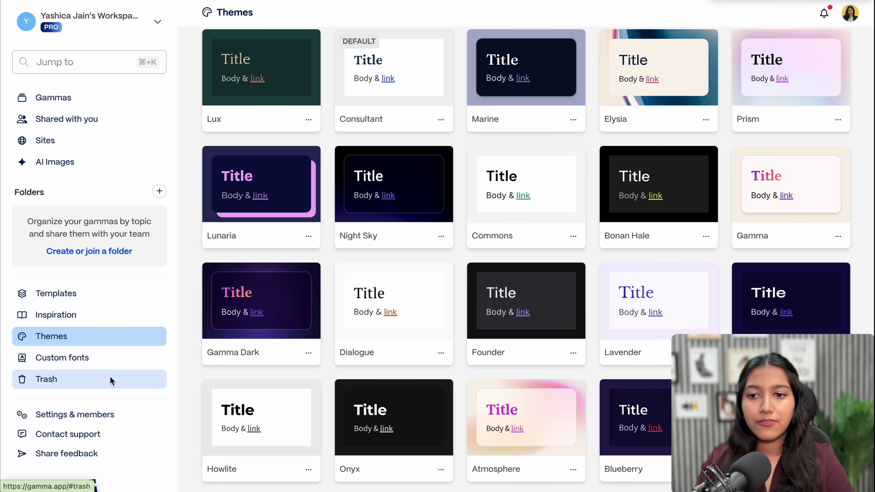
Step: Switch to Gamma and create a new API key named n8n-automation in the workspace settings
scroll(110, 376, down, 2)
click(110, 376)
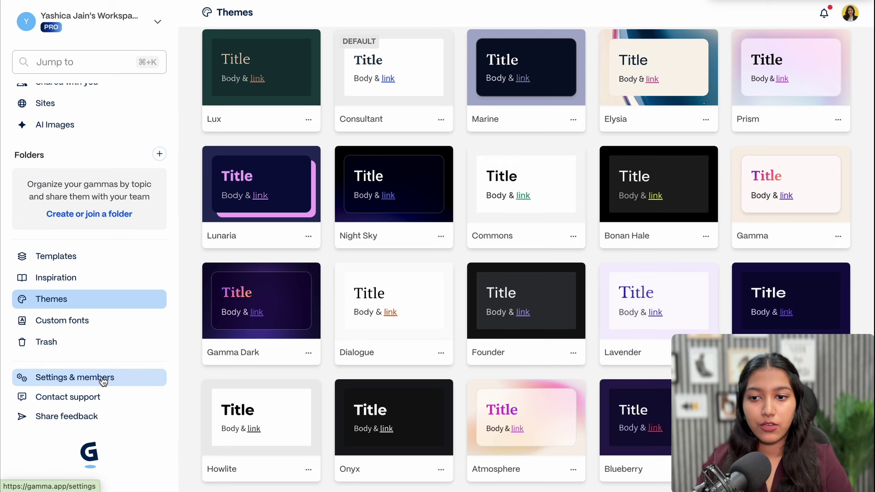
click(558, 40)
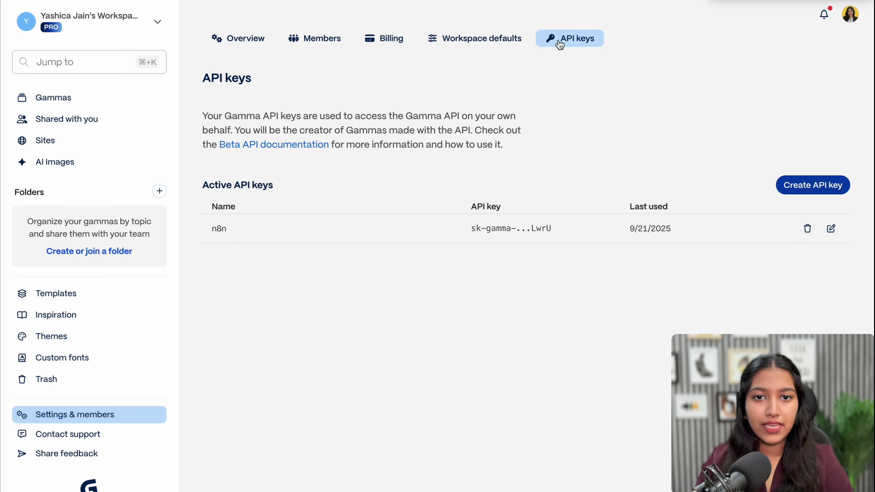
click(798, 190)
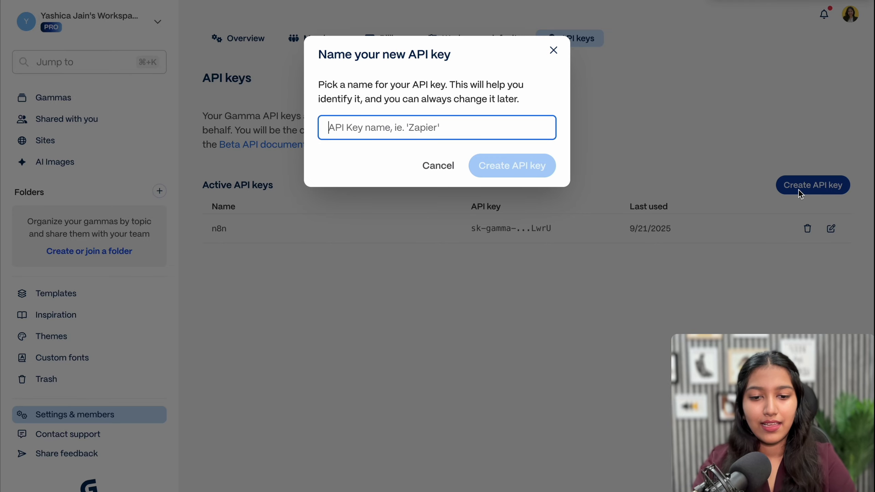
text(n8n-automation)
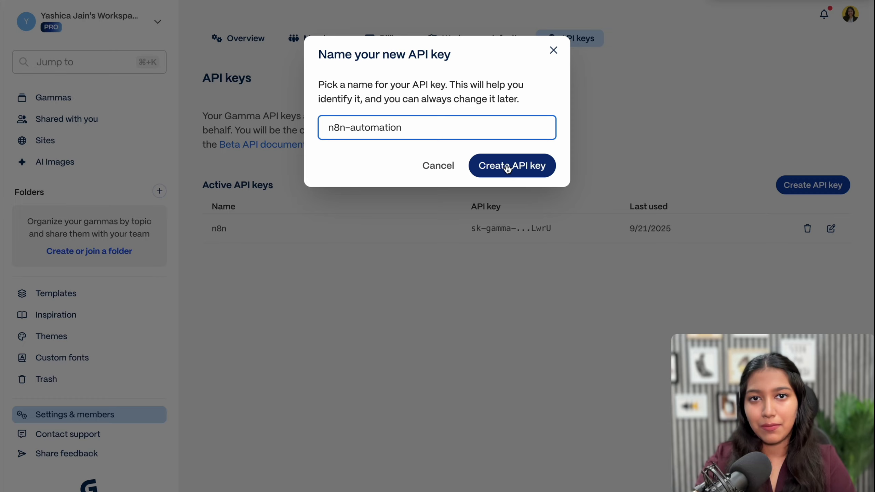
click(507, 169)
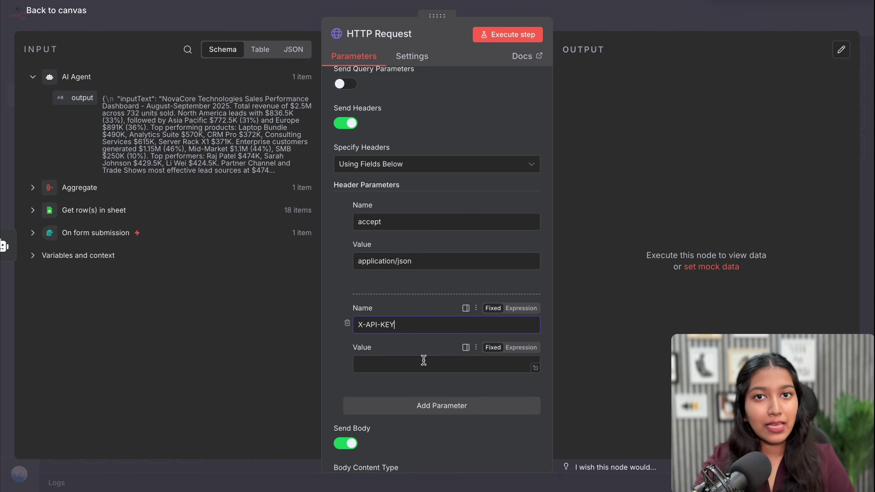
Step: Back in n8n, fill in the Gamma API key as the X-API-KEY header value and execute the HTTP Request node
click(423, 360)
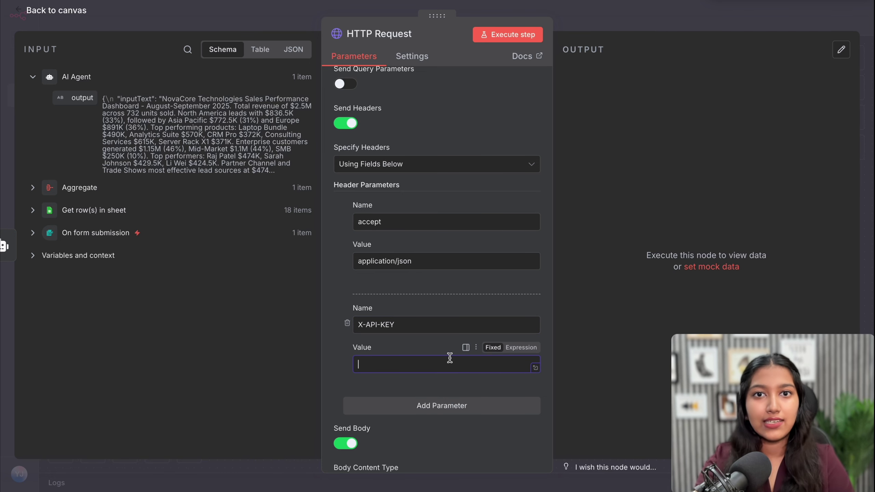
scroll(472, 356, up, 6)
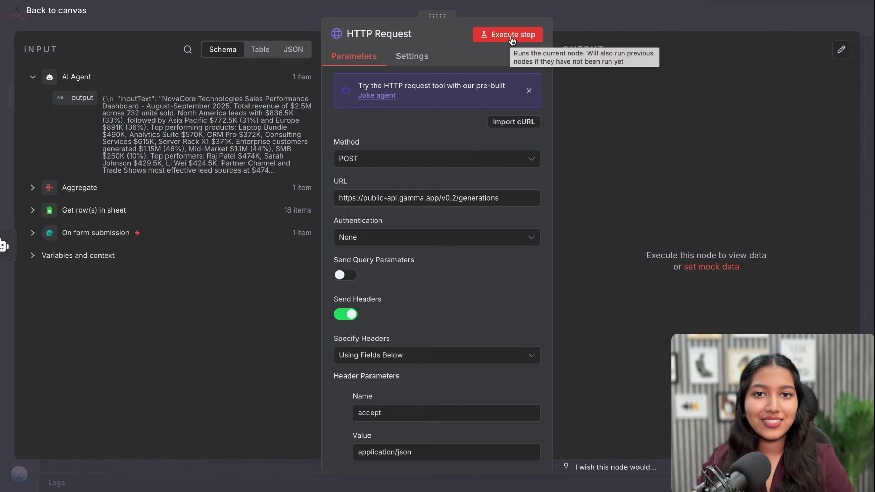
click(509, 38)
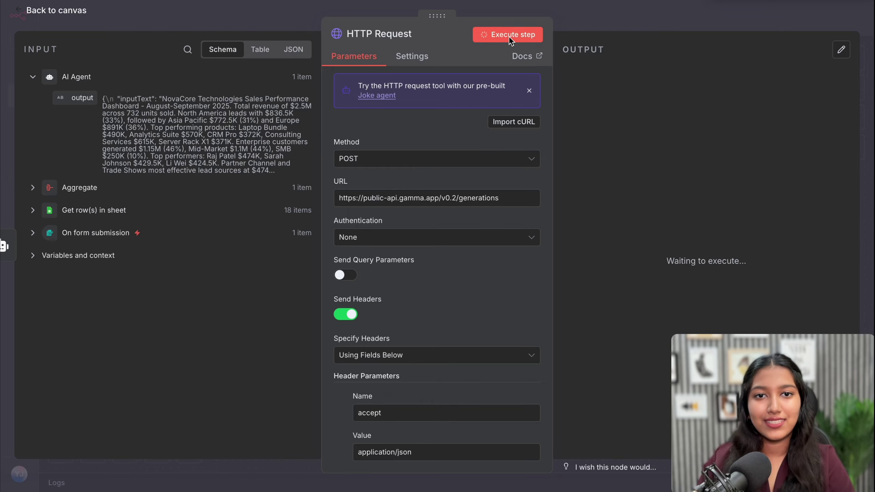
double_click(734, 117)
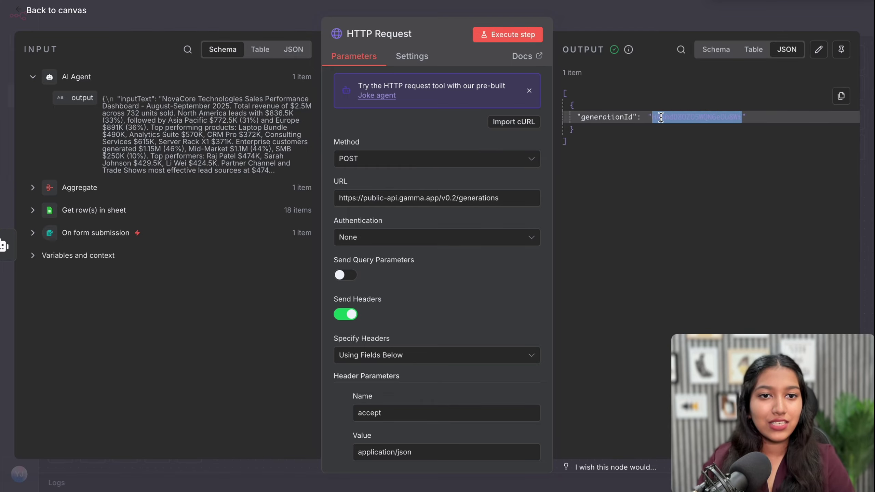
click(683, 139)
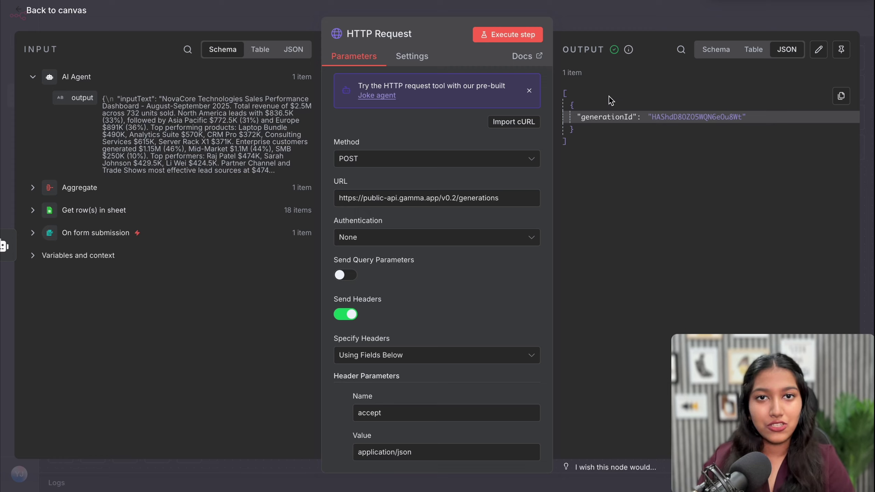
Step: Return to the canvas and add a Wait node after the HTTP Request node
click(581, 31)
click(660, 166)
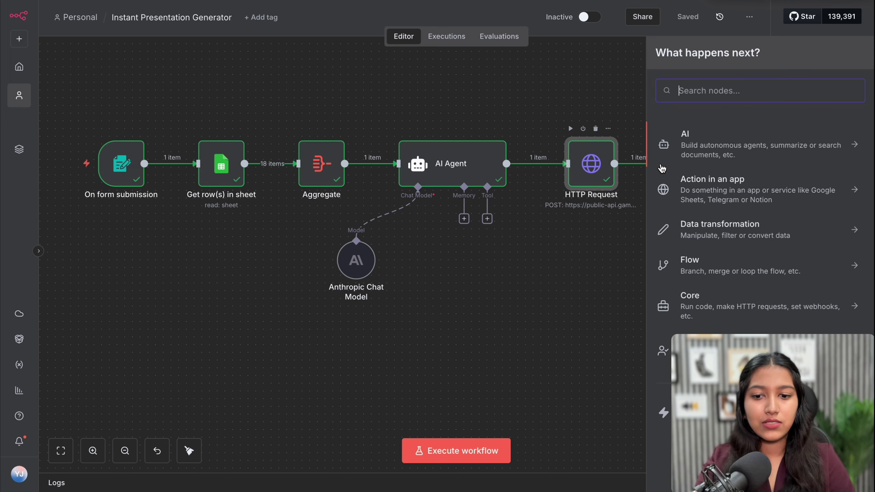
text(wait)
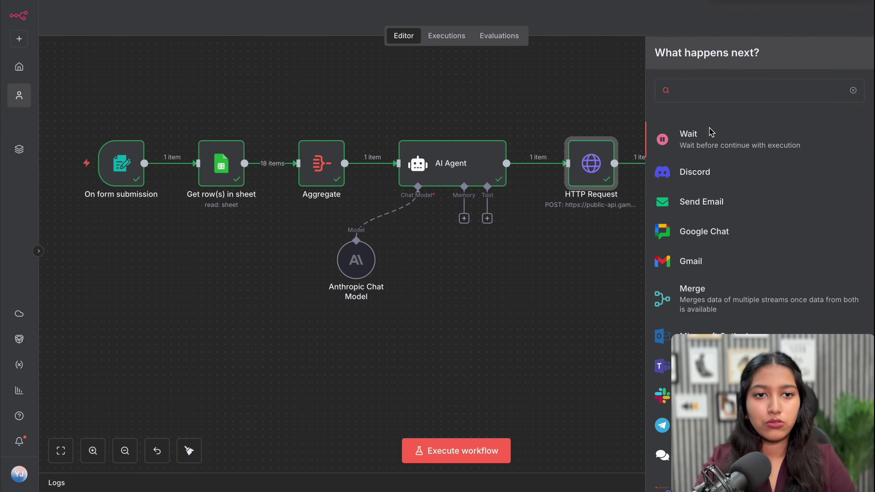
click(711, 132)
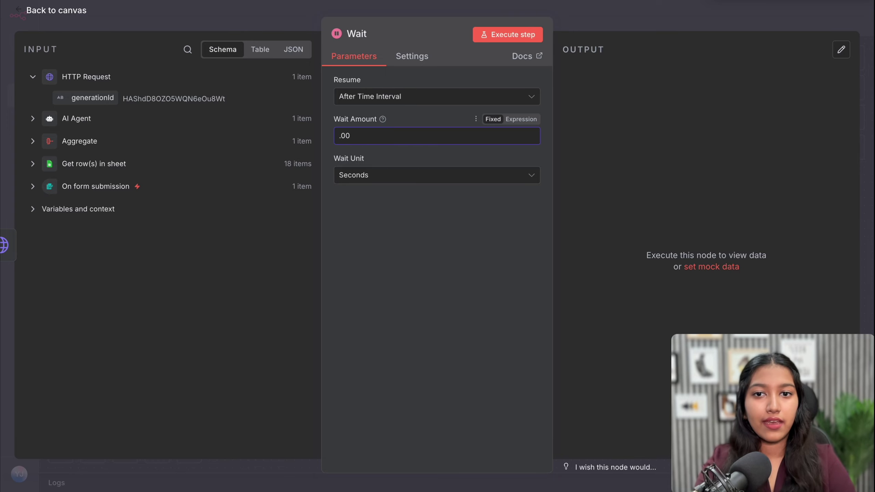
Step: Set the Wait node to pause for 2 minutes and execute it
text(2)
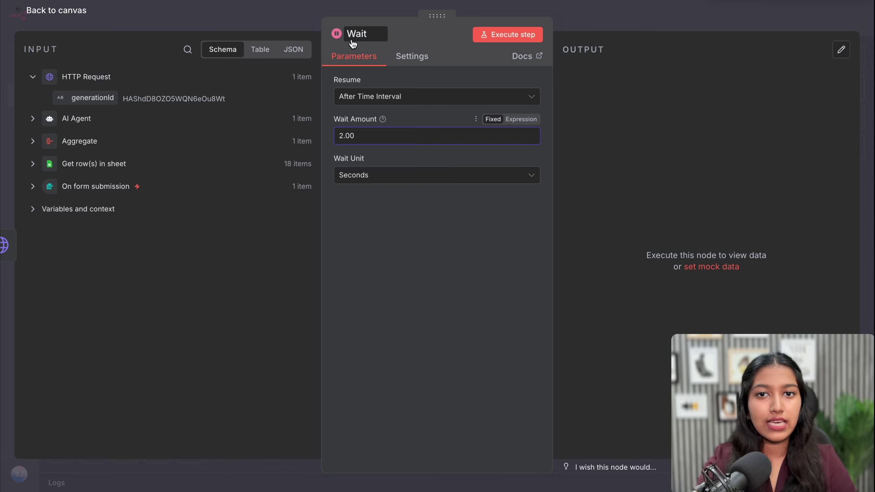
click(380, 177)
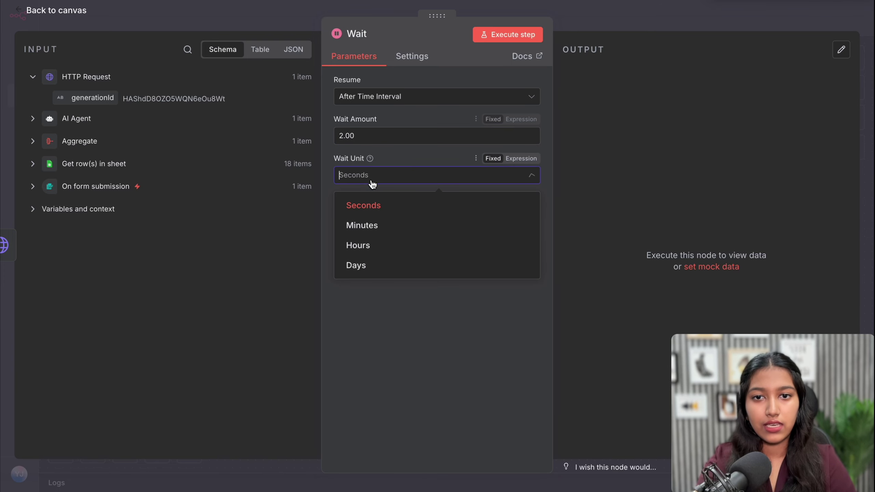
click(368, 225)
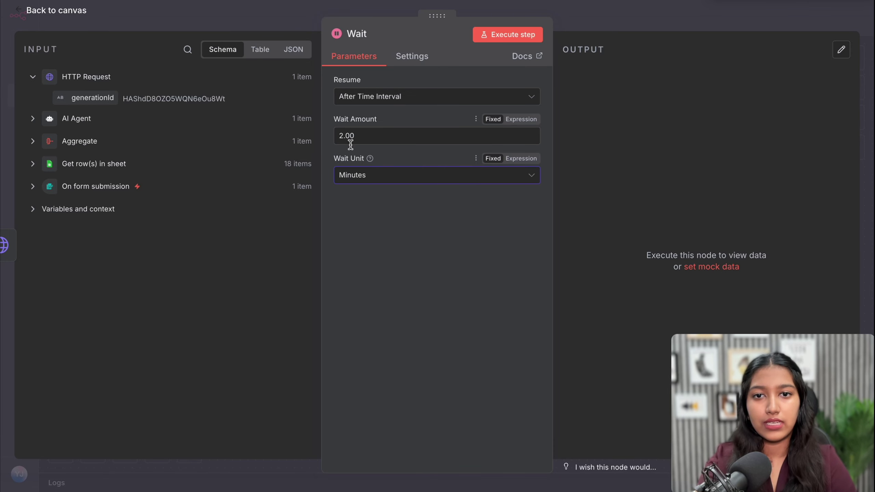
click(497, 36)
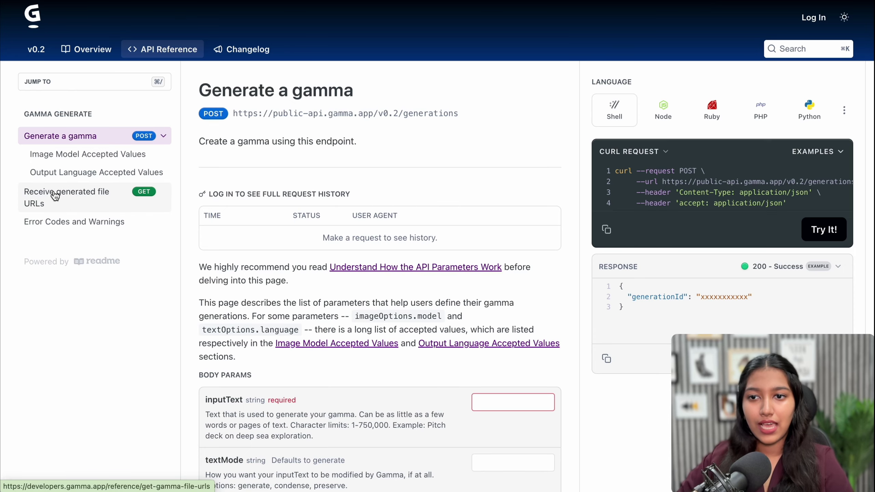
Step: Open Gamma's Receive generated file URLs reference for its cURL request, and add an HTTP Request node after the Wait node in n8n
click(88, 196)
scroll(720, 161, down, 1)
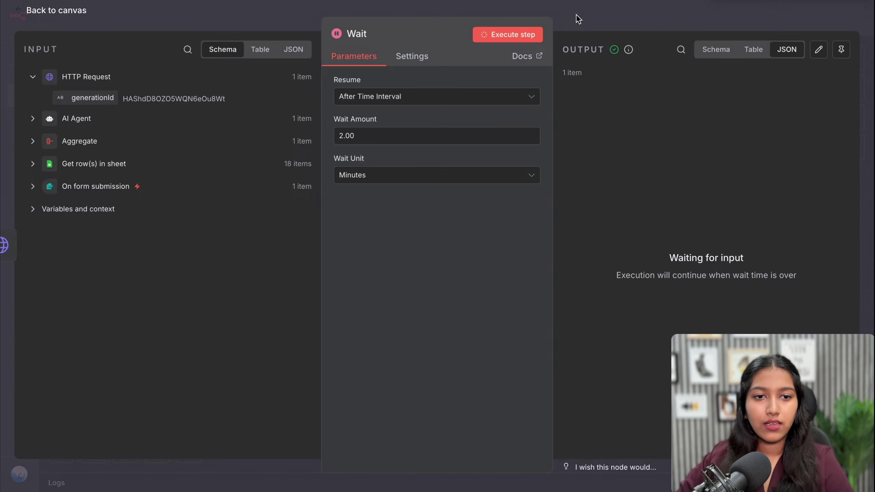
click(577, 17)
scroll(632, 269, right, 5)
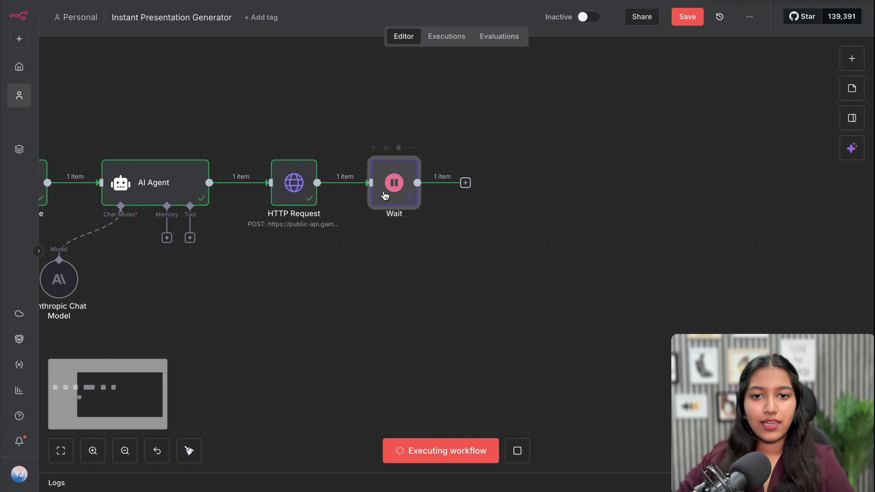
click(466, 183)
text(h)
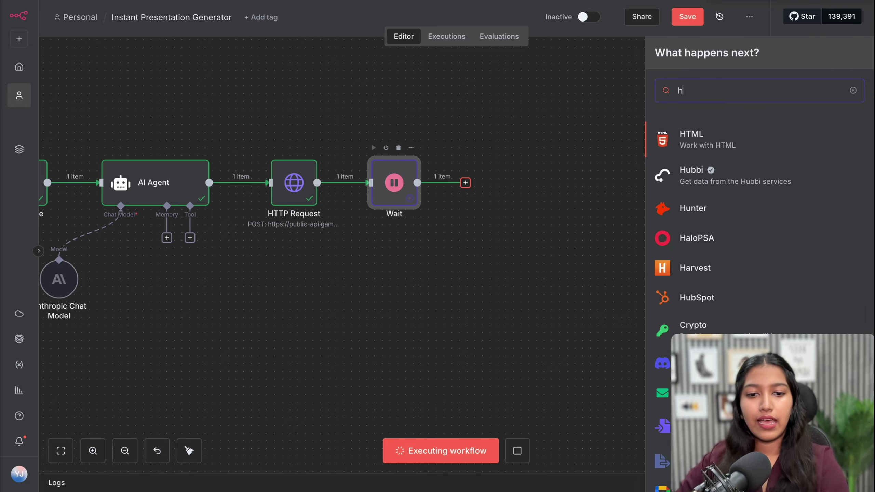
text(tt)
click(700, 152)
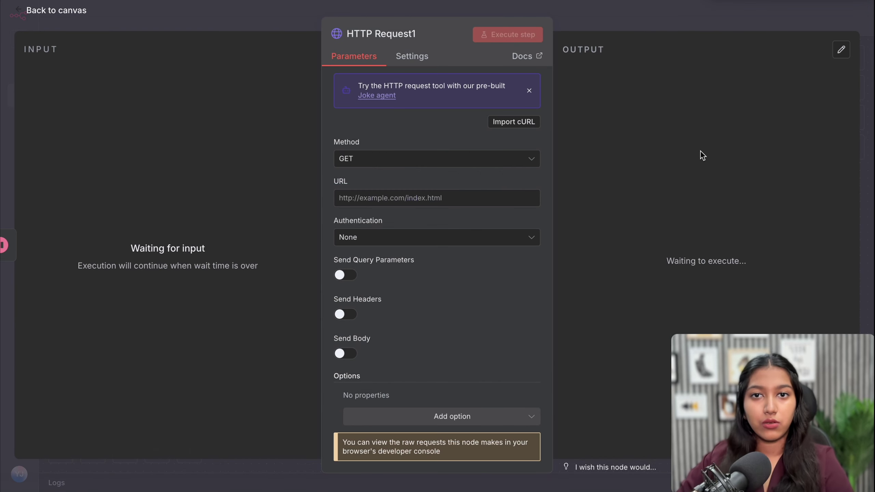
click(515, 121)
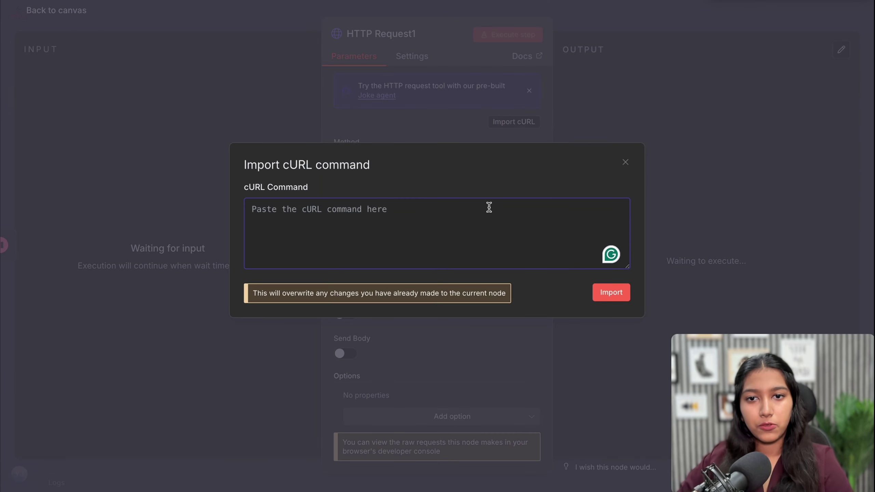
text(curl --request GET \      --url https://public-api.gamma.app/v0.2/generations/generationId \      --header 'accept: application/json')
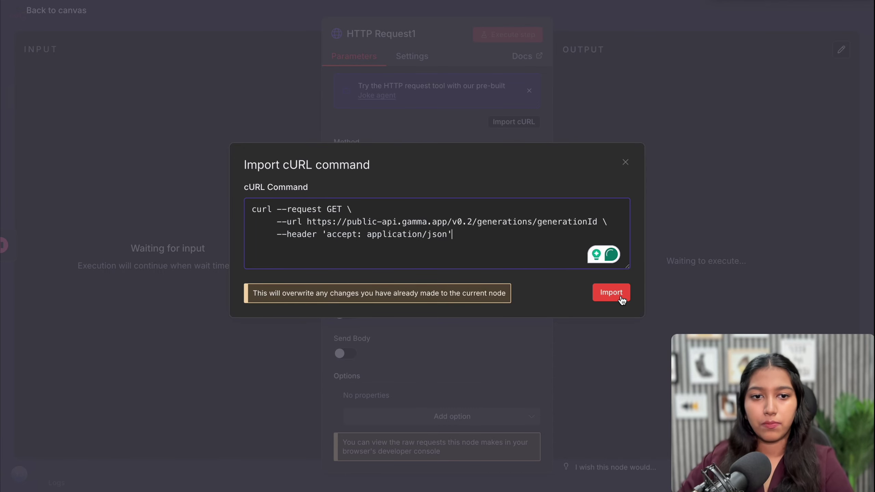
click(610, 292)
Step: Add a second header parameter named X-API-KEY to the HTTP Request1 node
scroll(394, 289, down, 5)
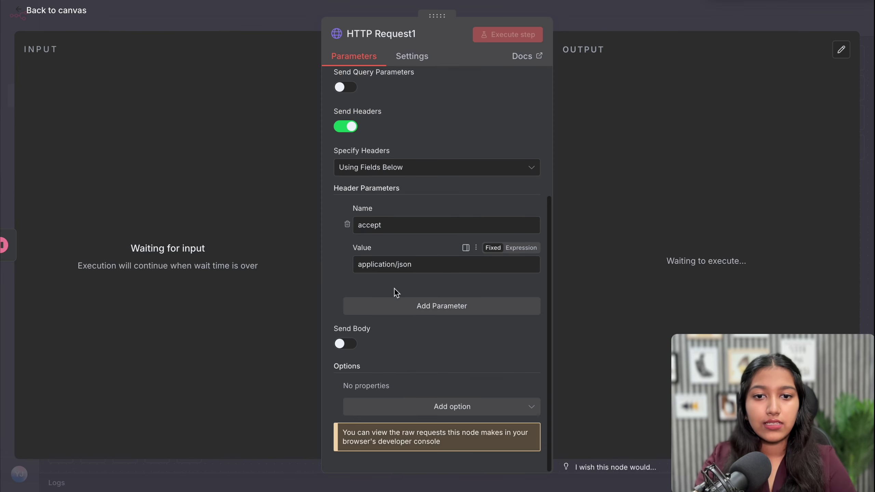
click(402, 310)
text(X)
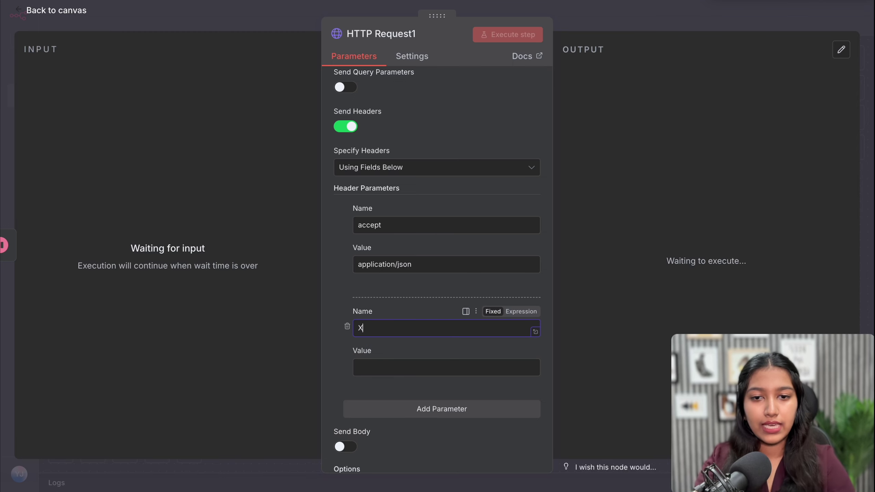
text(-API-KEY)
Step: Reuse the Gamma API key from the first HTTP Request node as the X-API-KEY header value in HTTP Request1
click(385, 374)
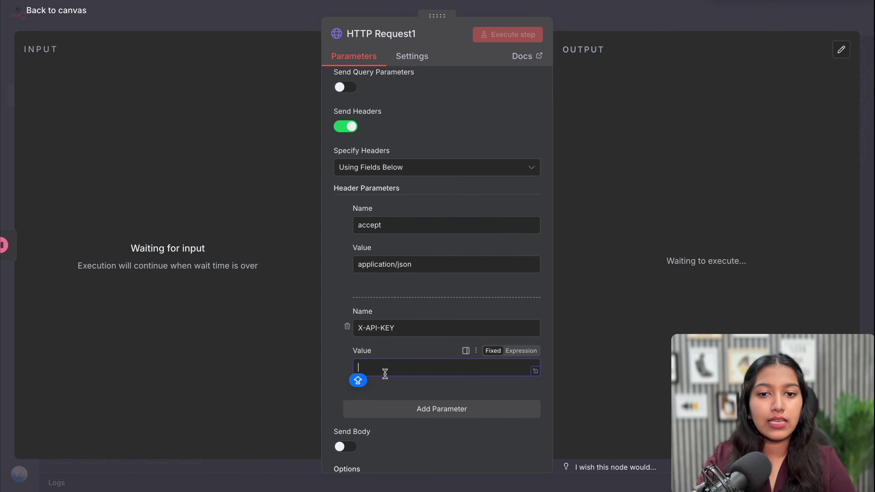
click(592, 21)
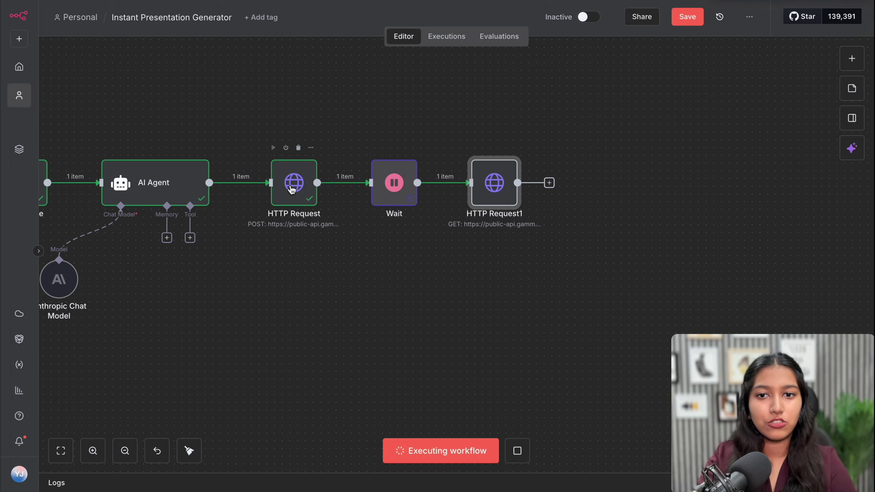
click(293, 185)
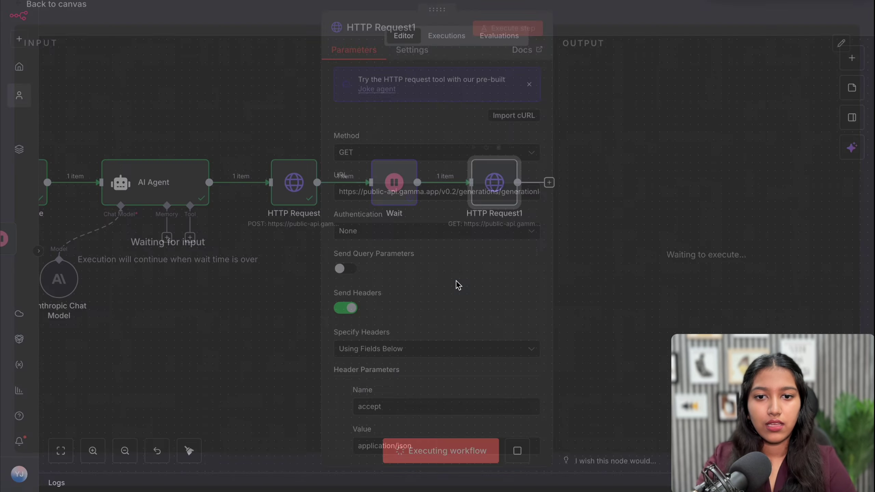
scroll(456, 281, down, 5)
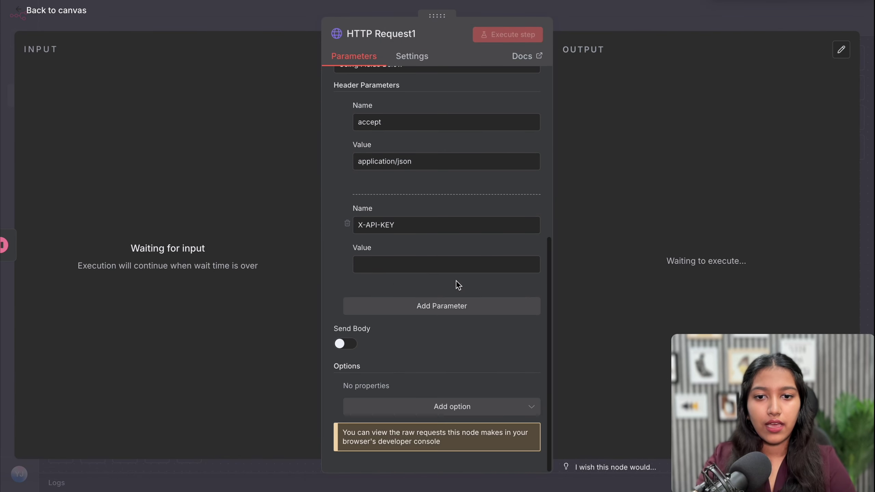
click(424, 263)
Step: Replace the generationId placeholder ending the URL with the generationId field from the HTTP Request node, leaving no space before the expression
scroll(432, 261, up, 5)
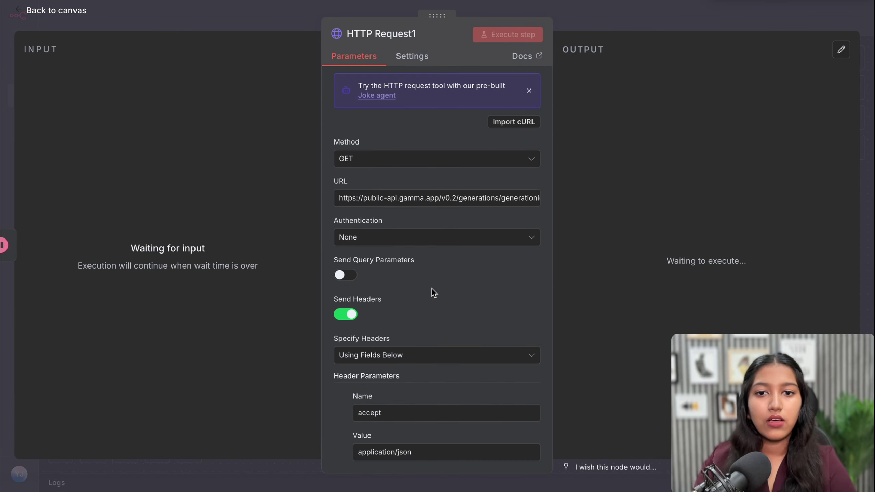
click(440, 198)
key(Caps_Lock)
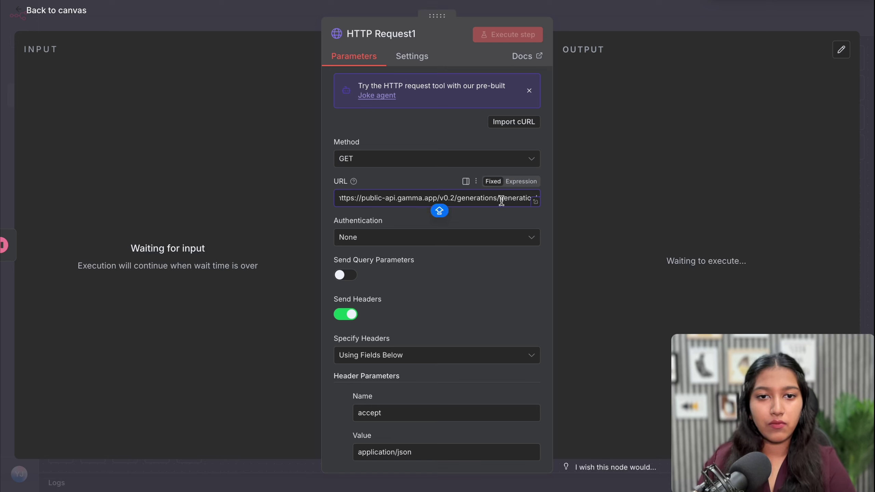
drag(501, 201, 547, 207)
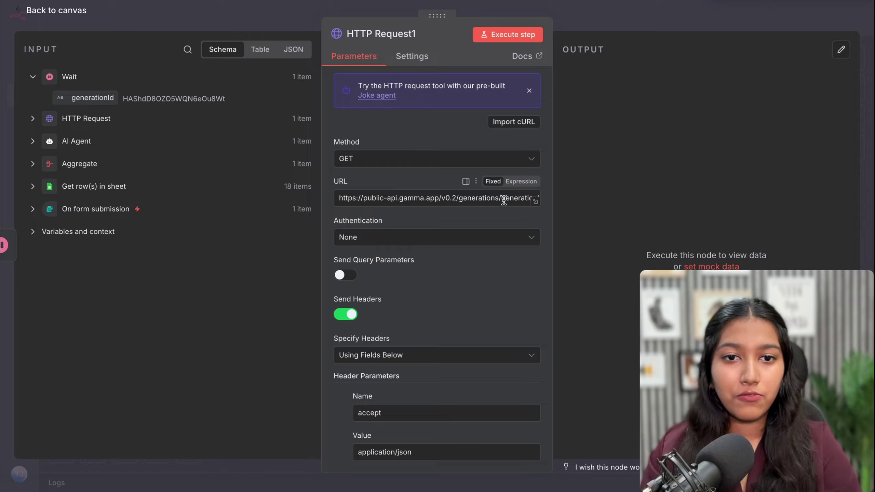
click(504, 199)
drag(498, 199, 540, 205)
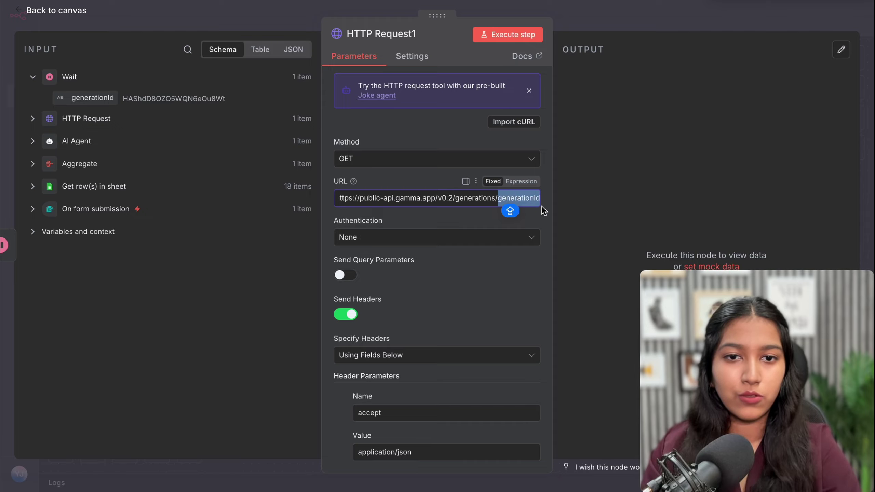
key(BackSpace)
click(33, 118)
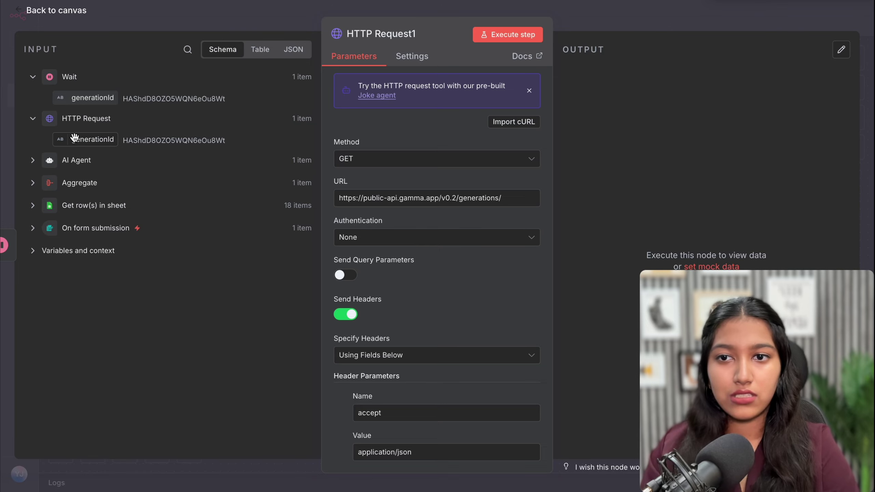
drag(75, 138, 511, 207)
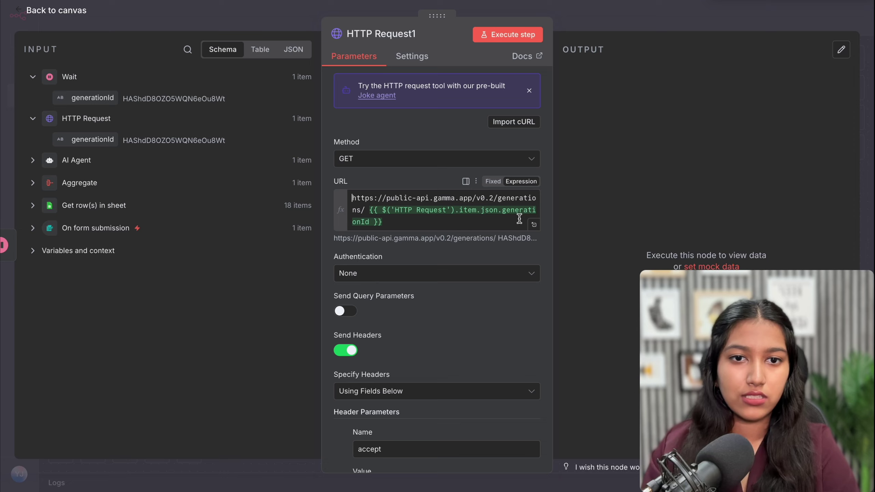
click(368, 210)
key(BackSpace)
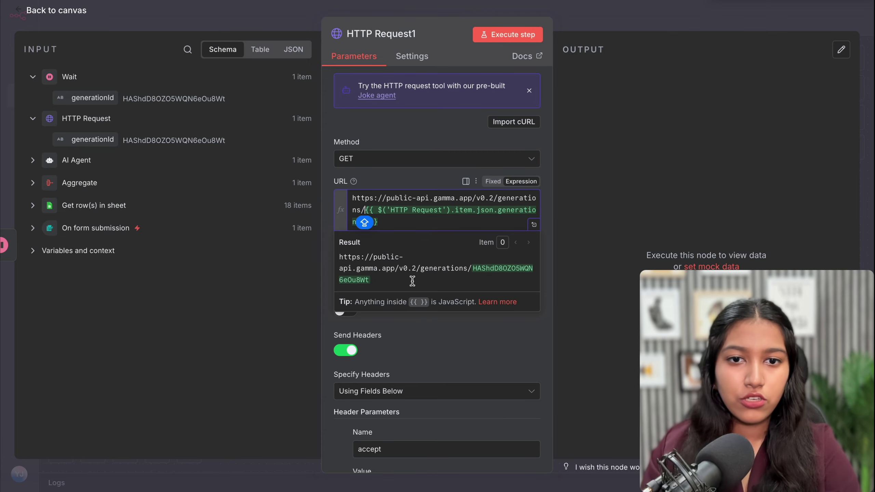
Step: Check the resolved URL in the expression preview and execute the HTTP Request1 node
key(Caps_Lock)
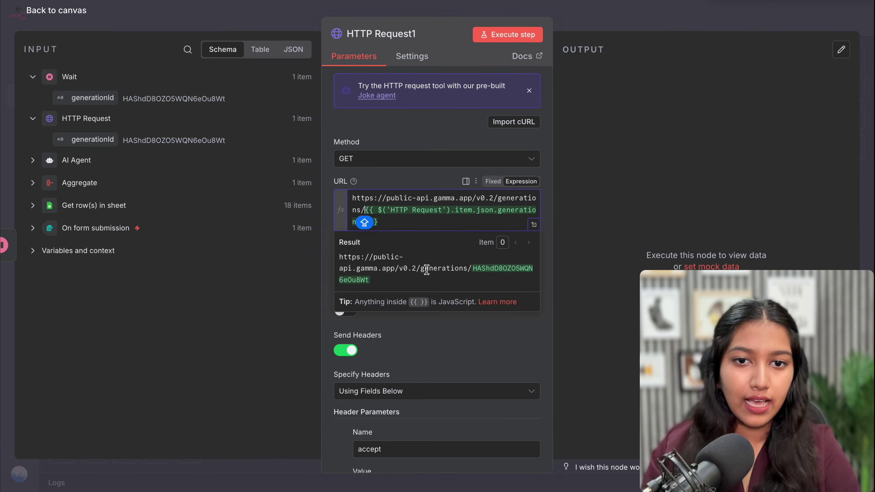
triple_click(431, 269)
click(474, 264)
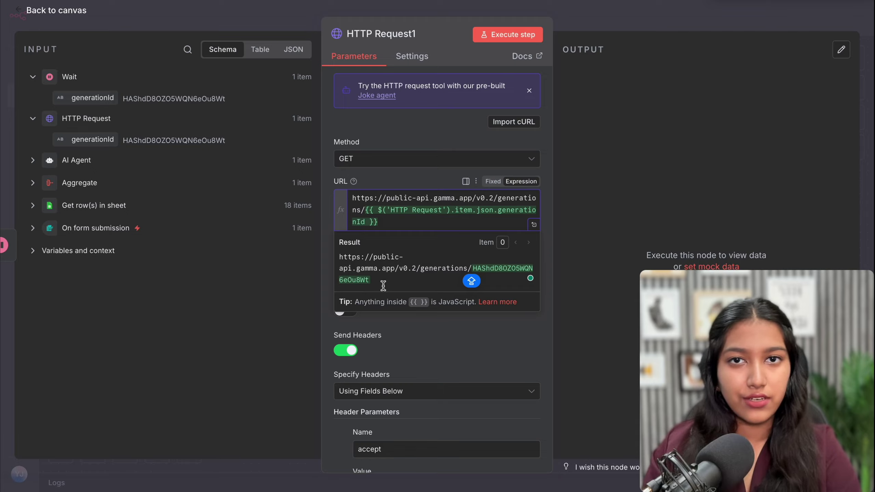
click(497, 35)
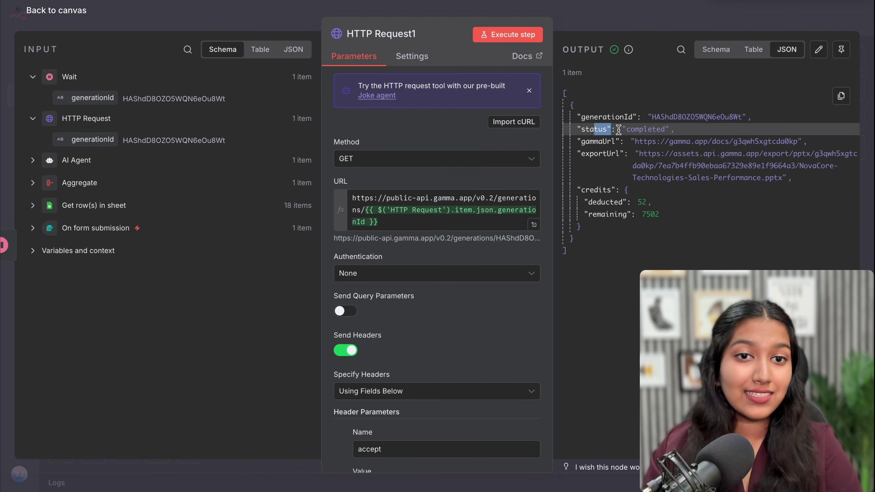
Step: Examine the status, gammaUrl and exportUrl fields in the HTTP Request1 output
drag(629, 129, 763, 181)
click(763, 182)
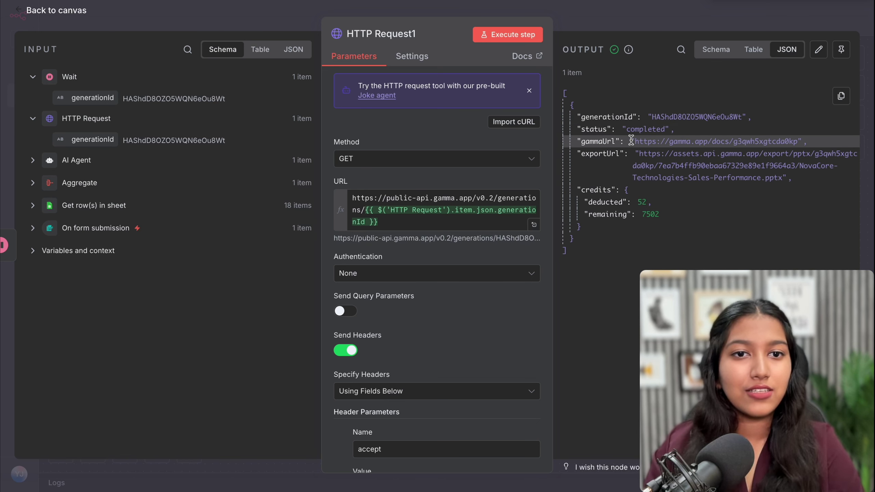
drag(635, 141, 797, 138)
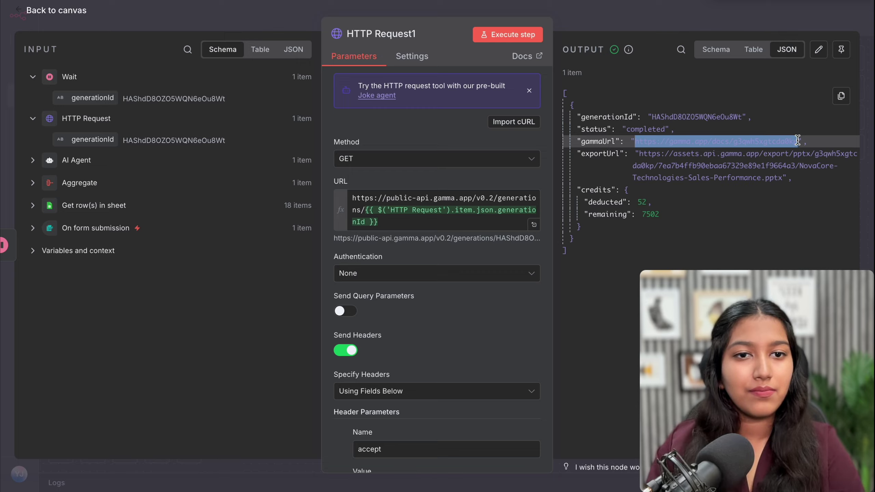
click(797, 140)
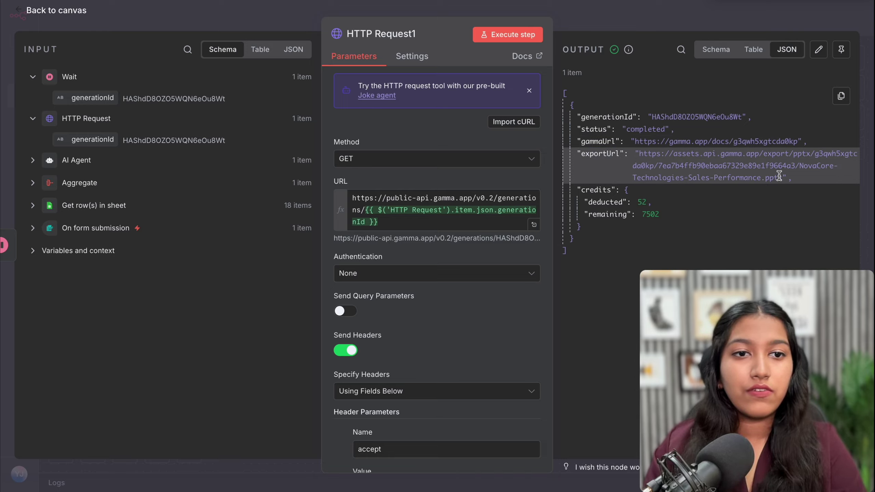
drag(780, 176, 638, 151)
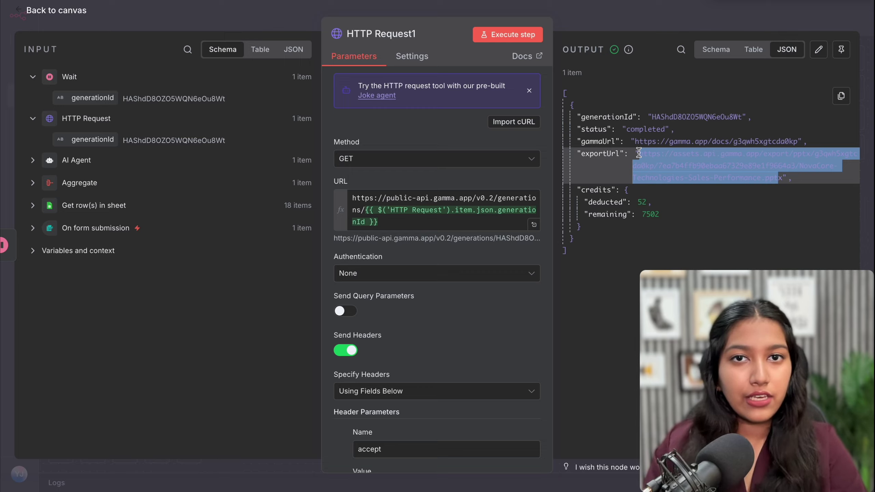
drag(581, 129, 667, 129)
click(693, 136)
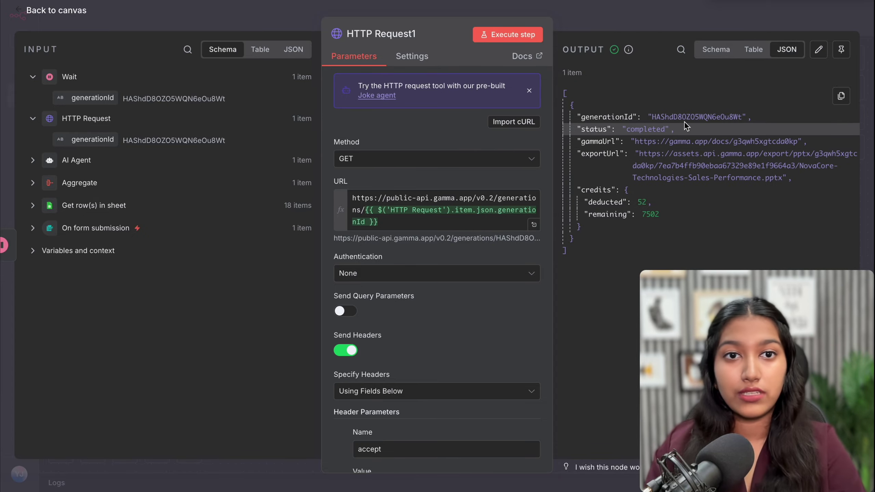
Step: Return to the canvas and add an If node after the HTTP Request1 node
click(586, 17)
scroll(590, 199, right, 5)
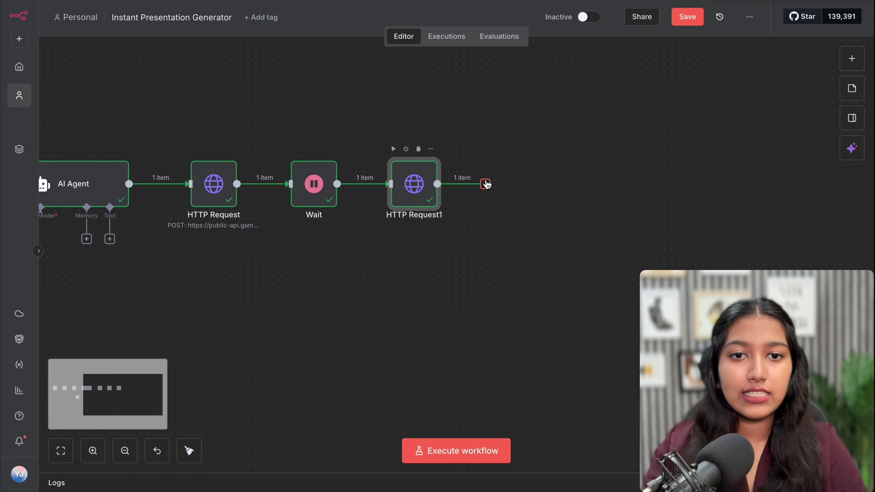
click(486, 184)
text(IF)
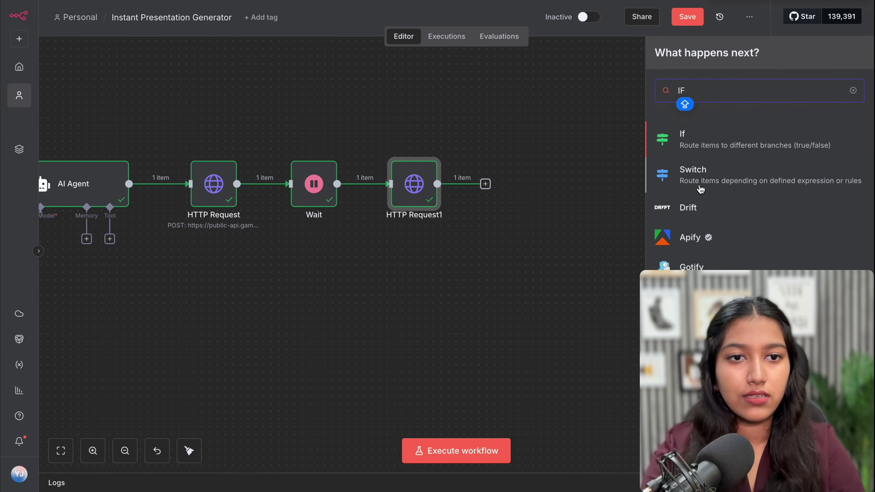
click(671, 145)
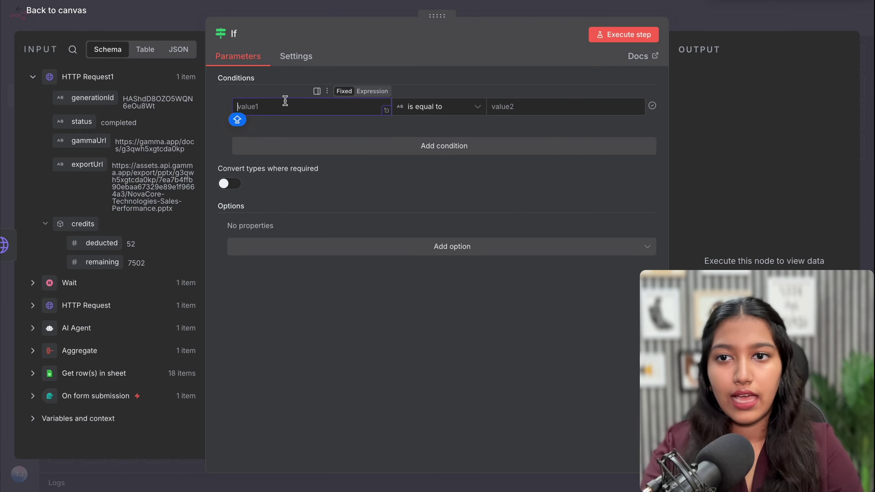
Step: Set the If condition to check that the status field is equal to completed, execute the node and return to the canvas
drag(90, 120, 281, 102)
click(530, 109)
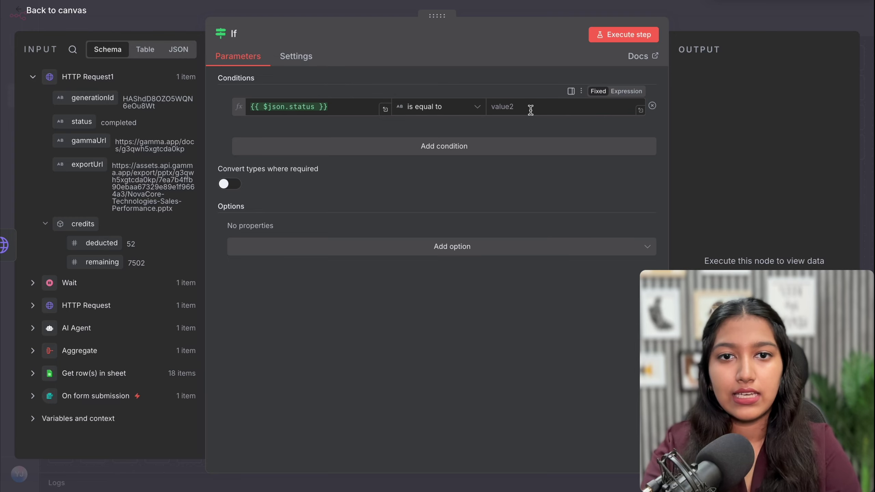
text(comple)
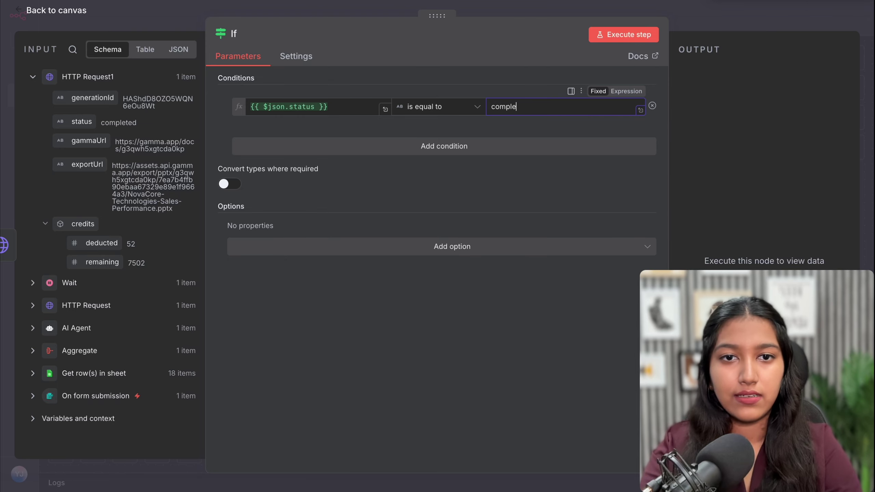
text(ted)
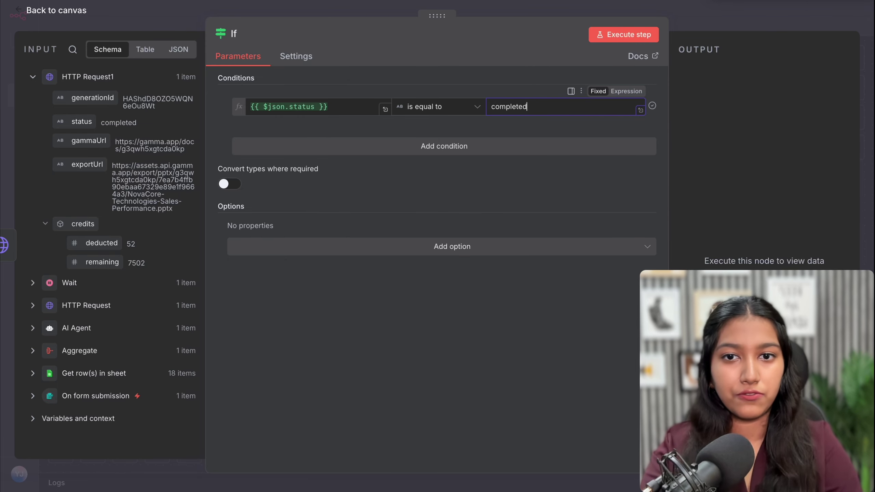
click(627, 39)
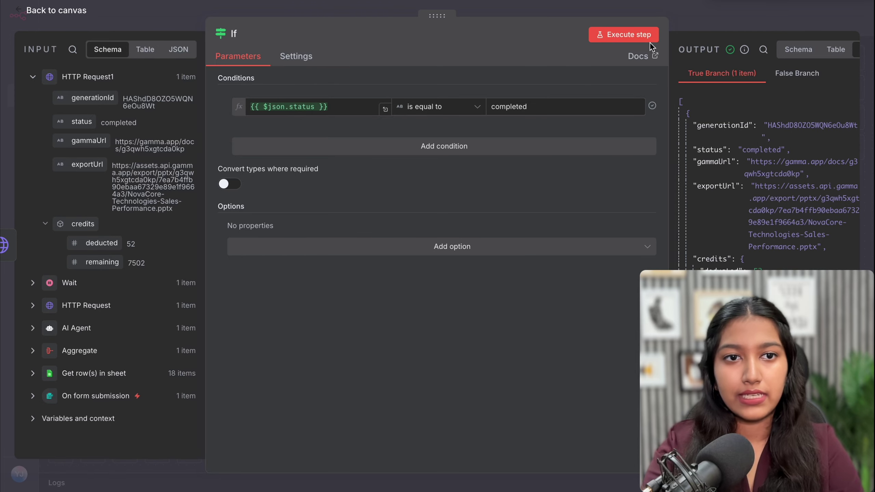
click(671, 22)
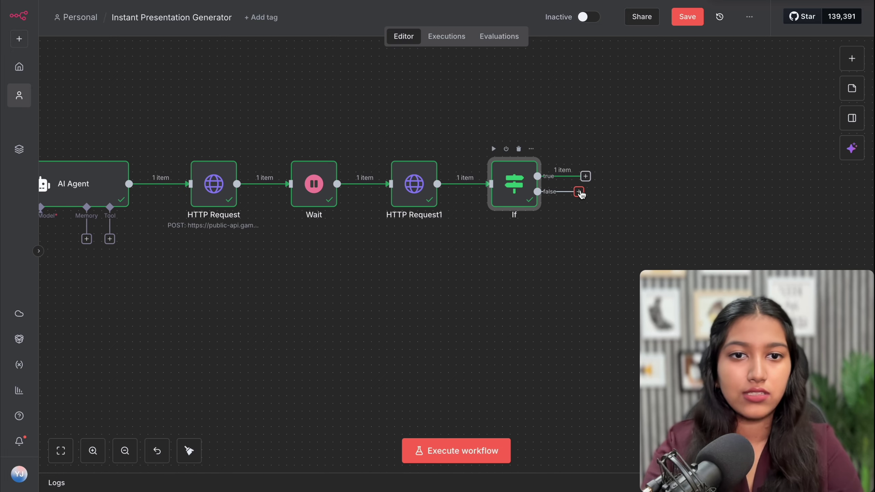
Step: Connect the If node's false output back to the Wait node and add an n8n Form Ending node to its true output
drag(580, 195, 285, 202)
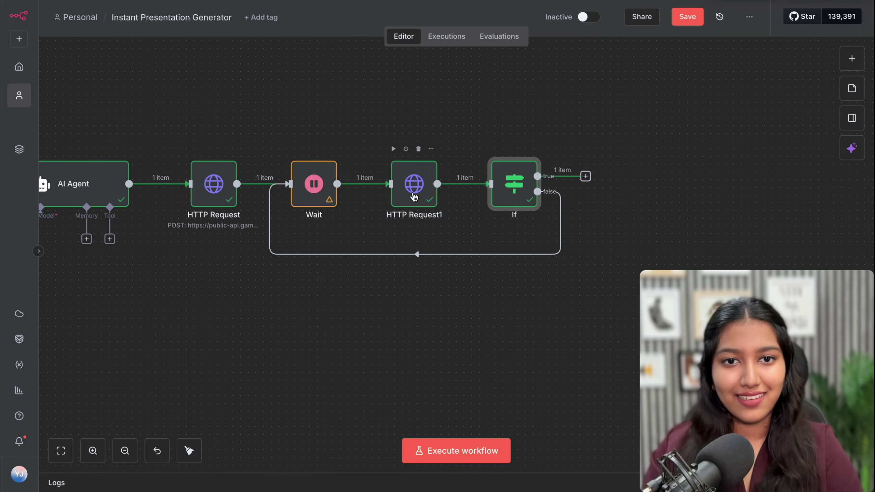
click(586, 177)
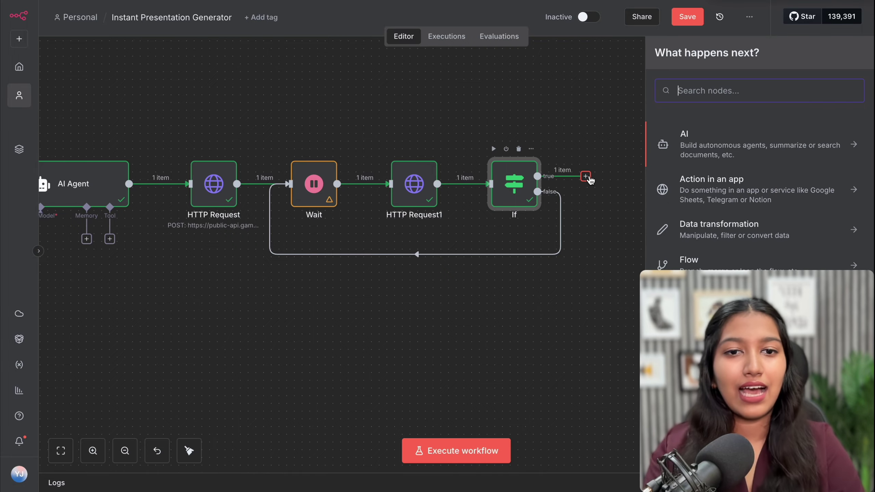
text(form)
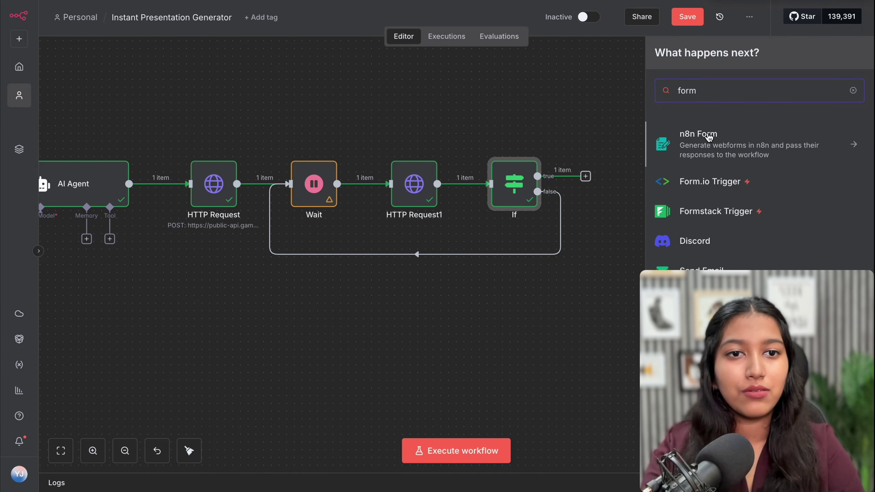
click(694, 134)
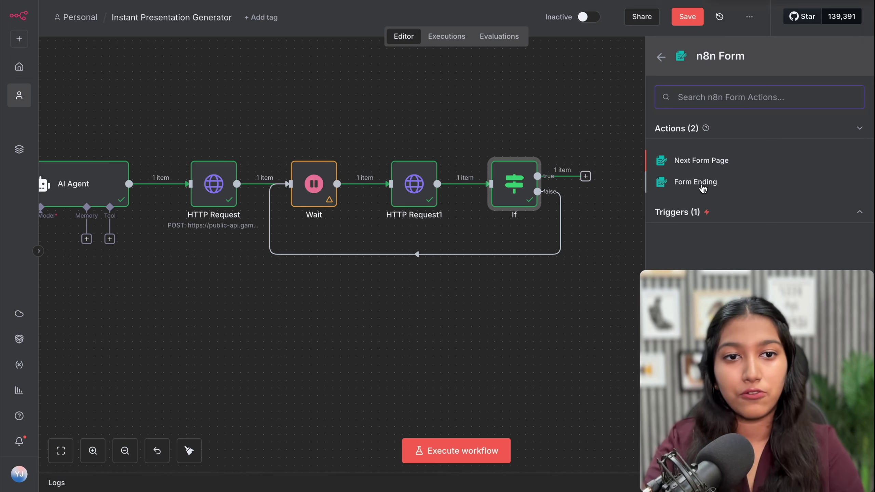
click(686, 189)
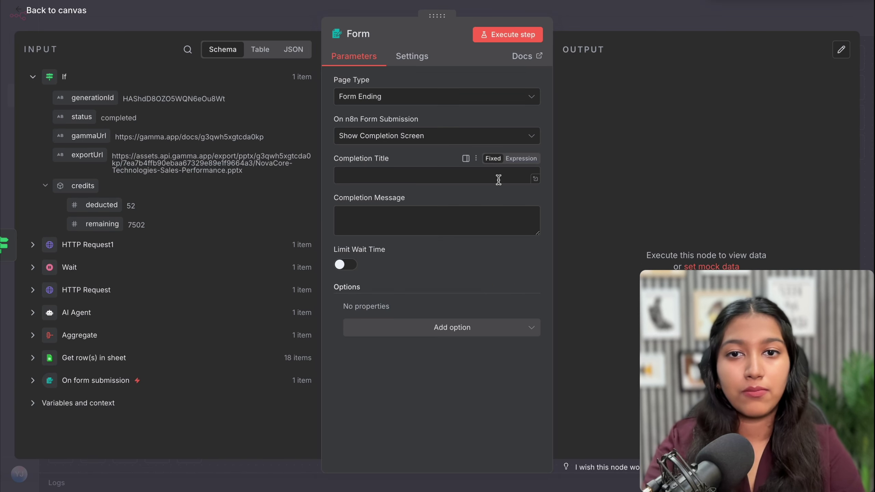
Step: Set the Form node to Redirect to URL using {{ $json.gammaUrl }}, return to the canvas and save the workflow
click(388, 100)
click(347, 136)
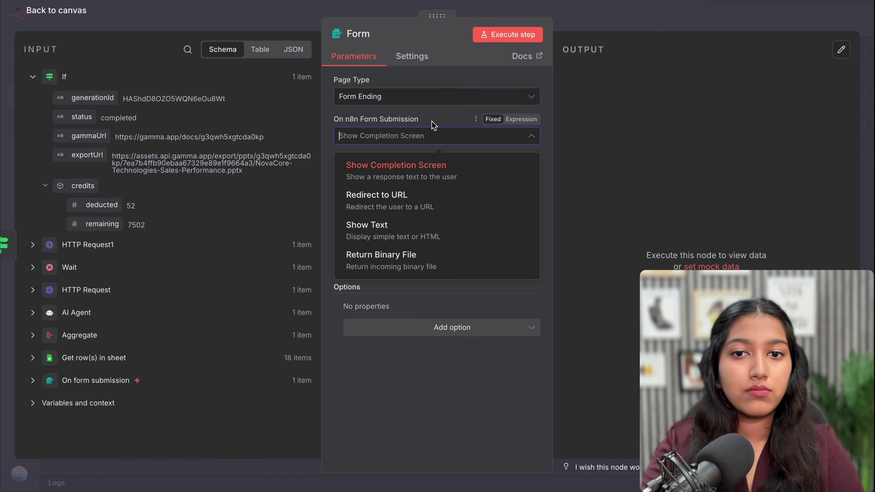
click(377, 199)
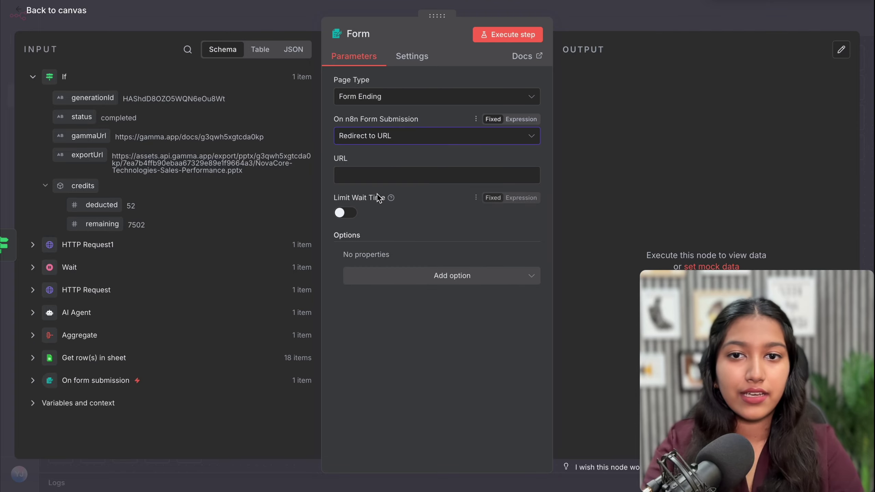
click(379, 175)
drag(70, 135, 349, 176)
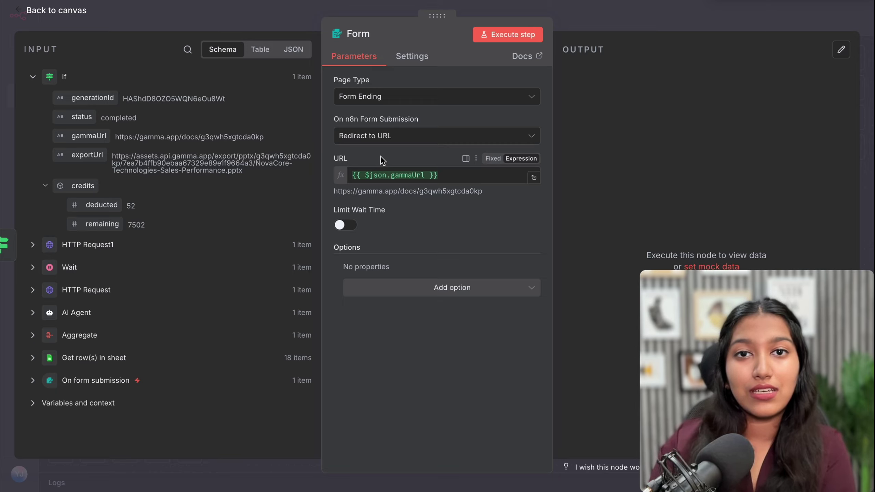
key(Escape)
click(678, 16)
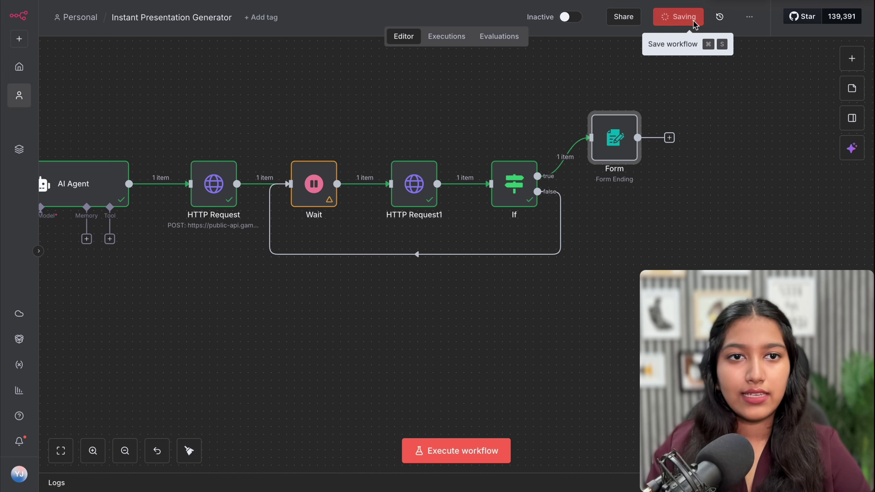
Step: Rename the HTTP Request node after the AI Agent as Generate Presentation and return to the canvas
double_click(211, 197)
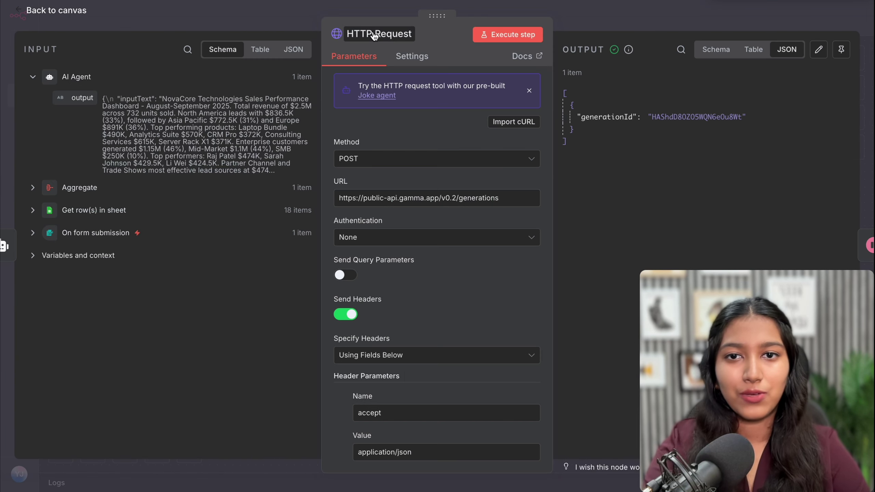
click(374, 31)
text(Gener)
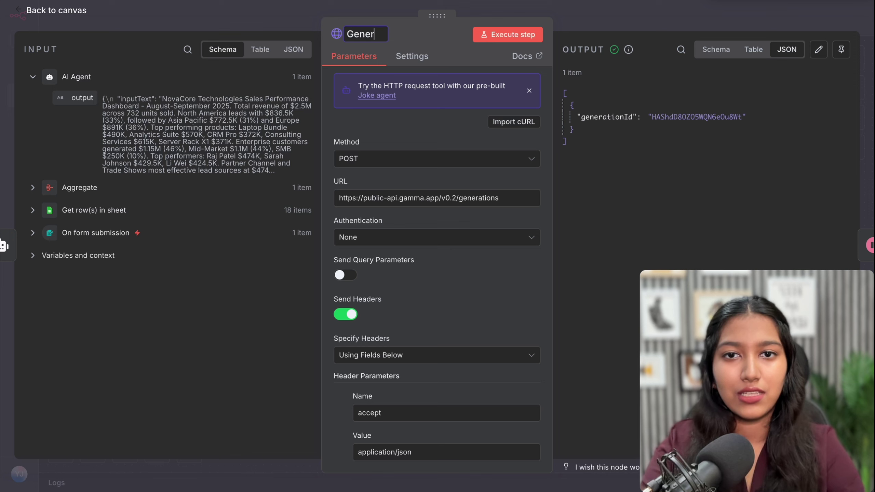
text(ate Pres)
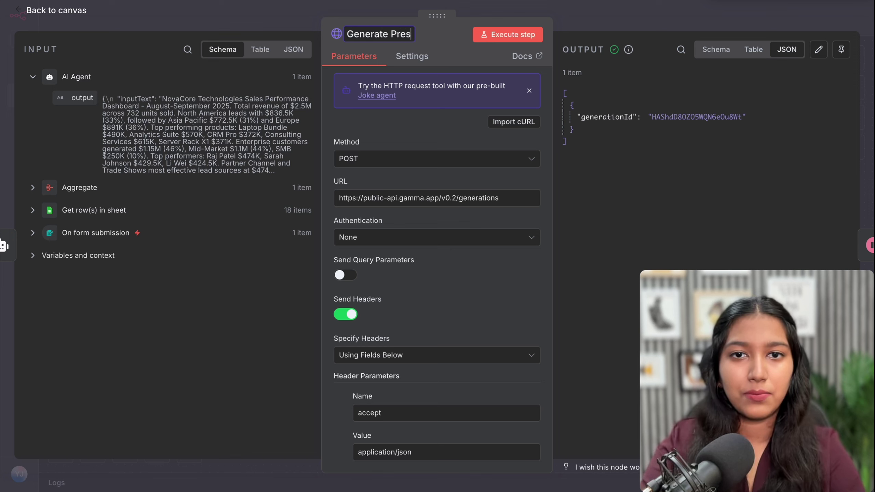
text(entation)
key(Escape)
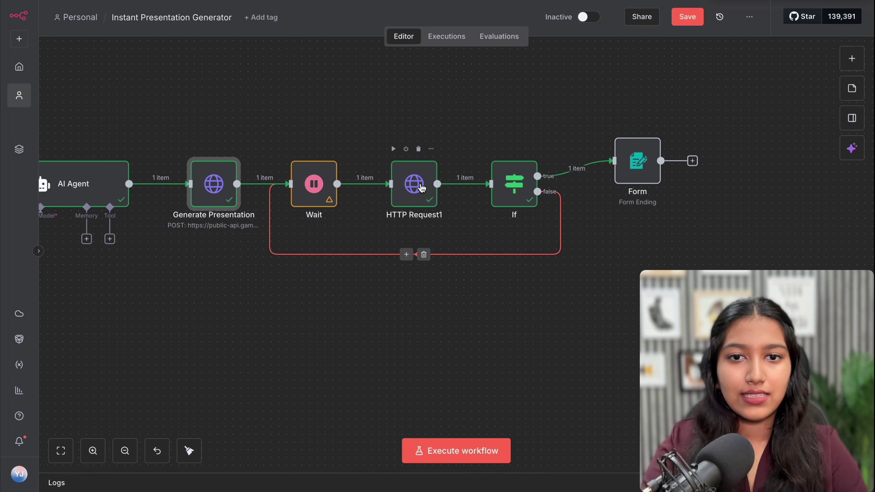
Step: Rename the HTTP Request1 node as Get Presentation, return to the canvas and save the workflow
double_click(420, 183)
click(359, 33)
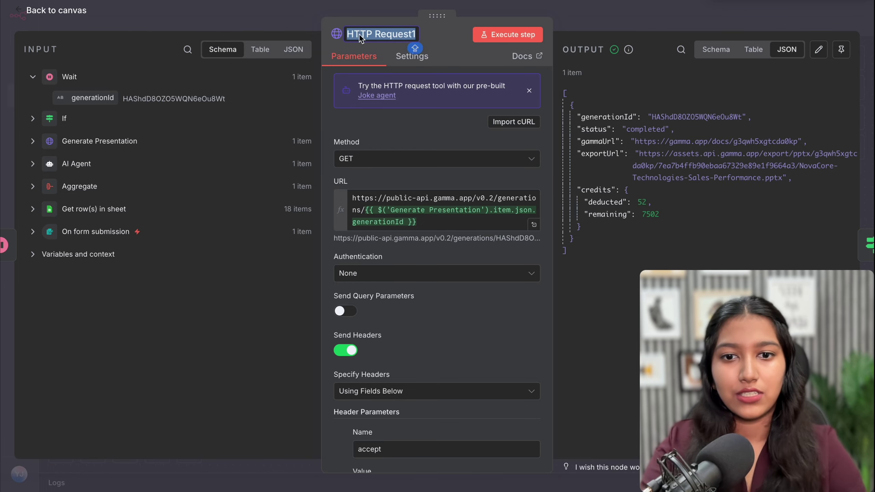
text(Get Presentation)
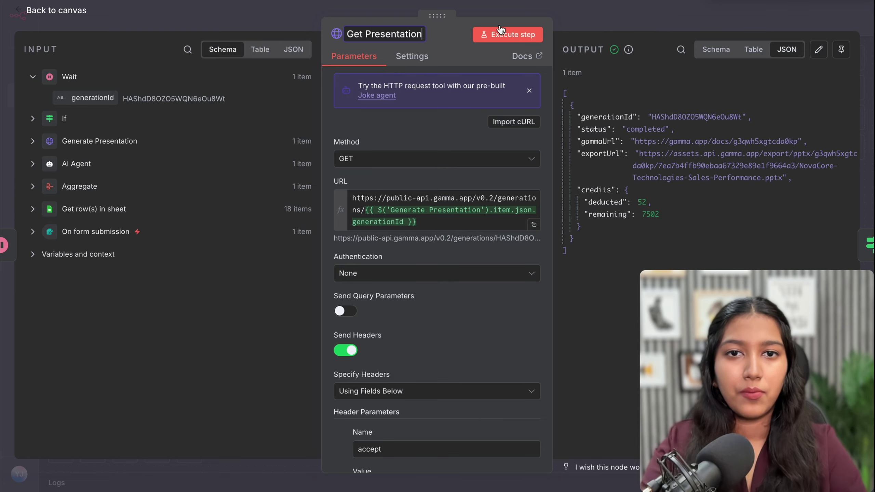
key(Escape)
click(687, 17)
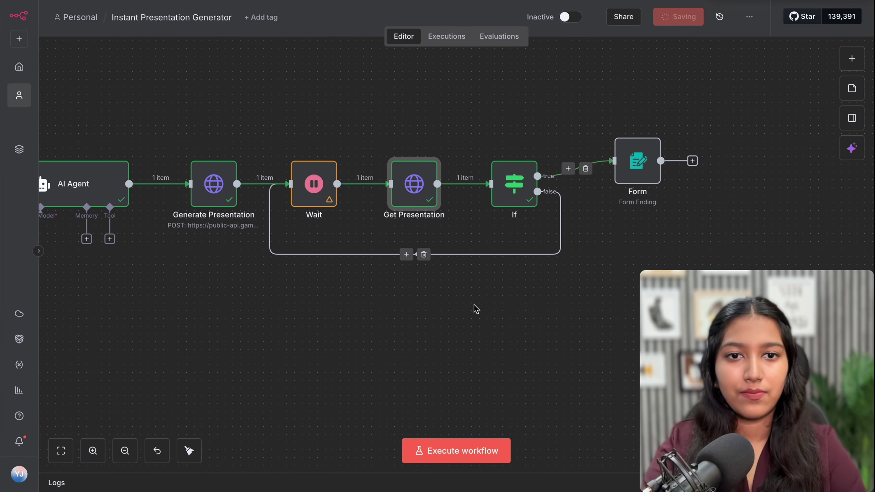
Step: Tidy up the node layout on the canvas and save the workflow
click(189, 450)
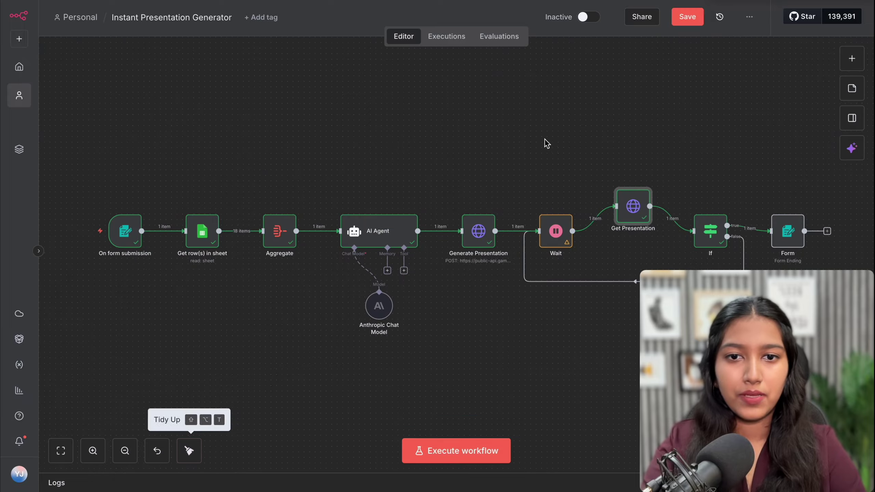
click(690, 20)
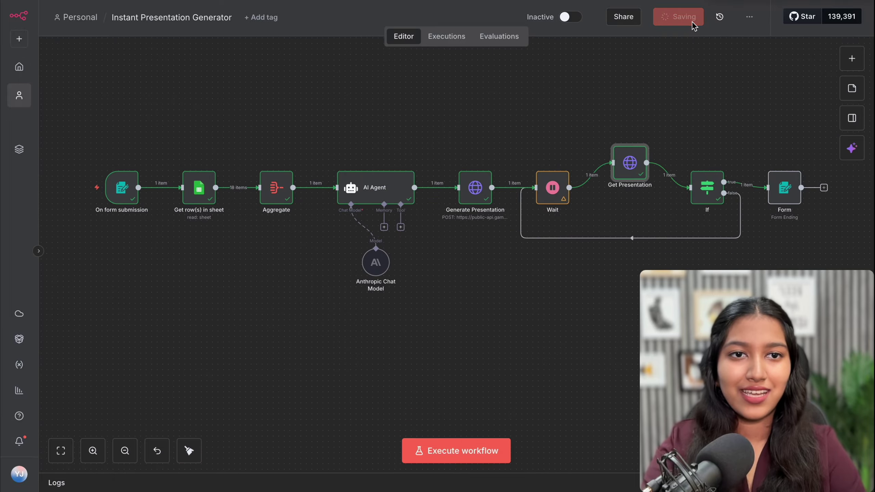
scroll(251, 266, up, 1)
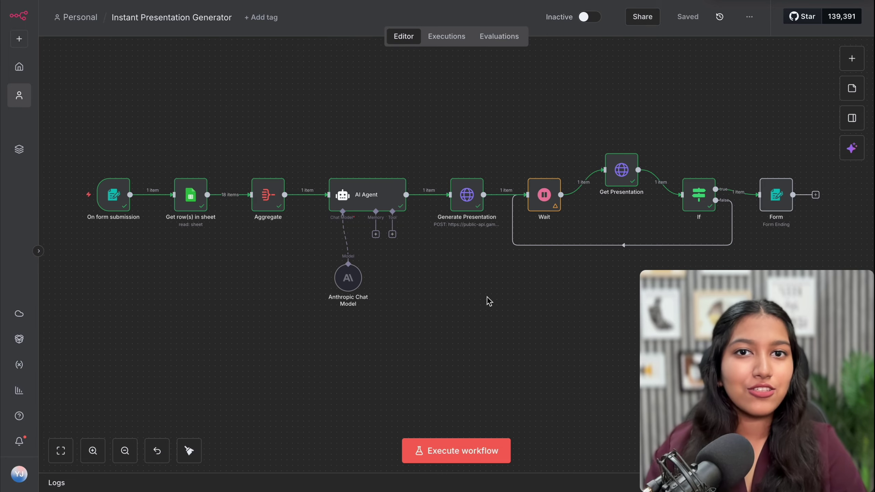
Step: Review the AI Agent node's prompt and system message, then return to the canvas
double_click(355, 192)
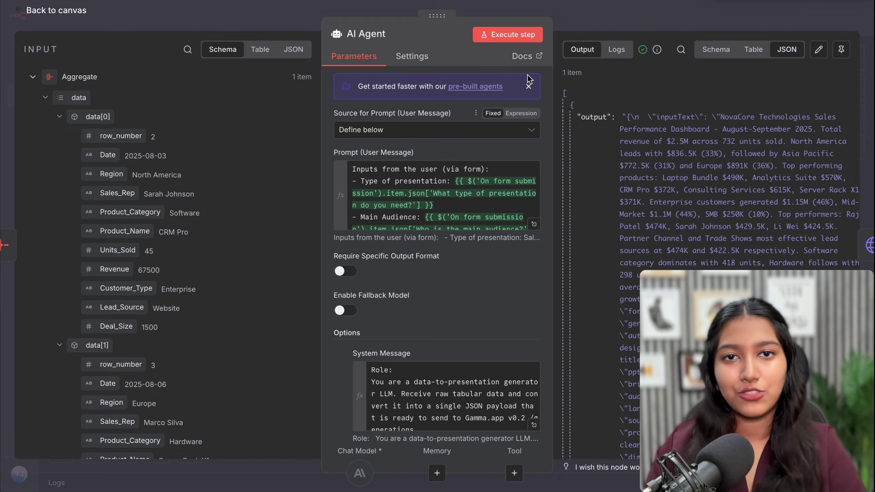
click(579, 26)
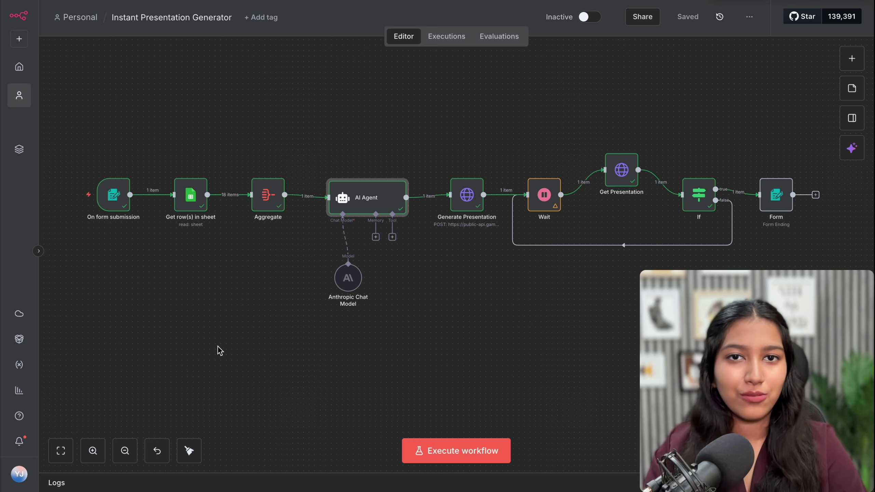
Step: Activate the workflow, display the On form submission trigger's Production URL and save the workflow
click(585, 17)
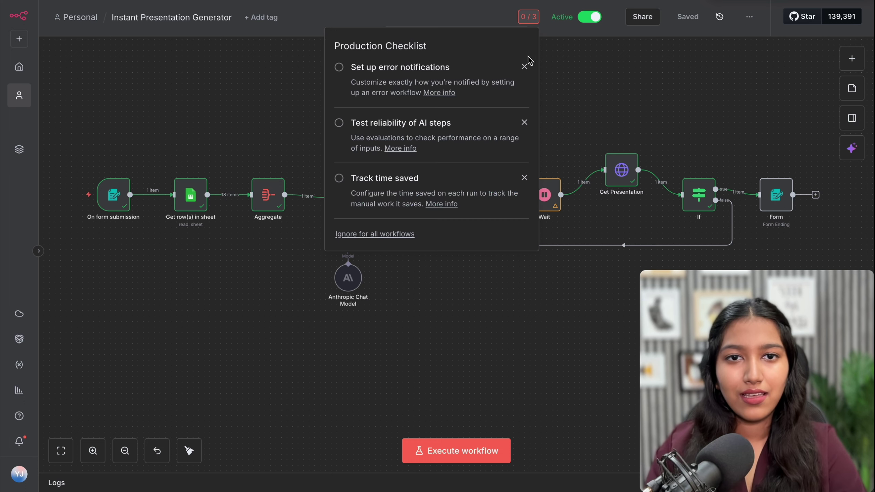
double_click(115, 210)
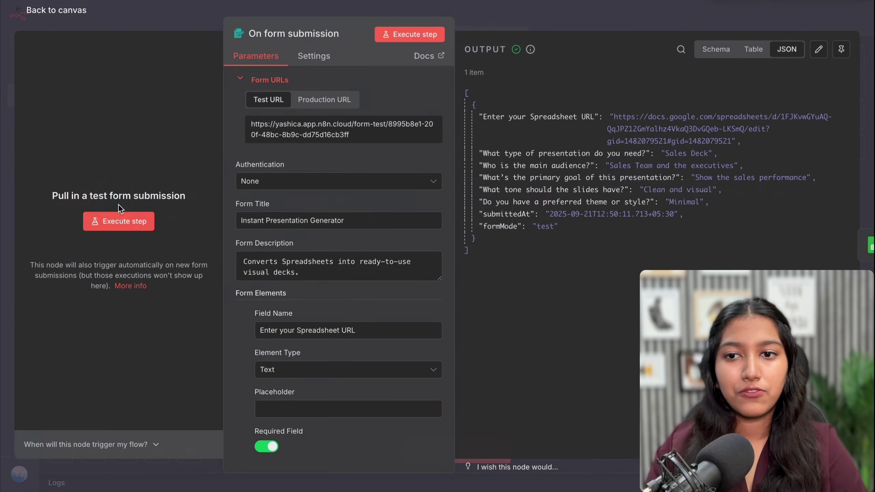
click(336, 106)
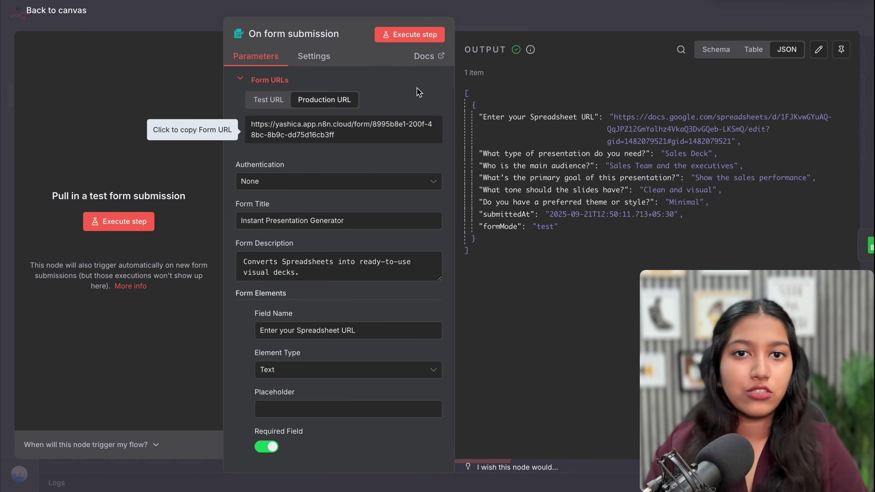
click(502, 15)
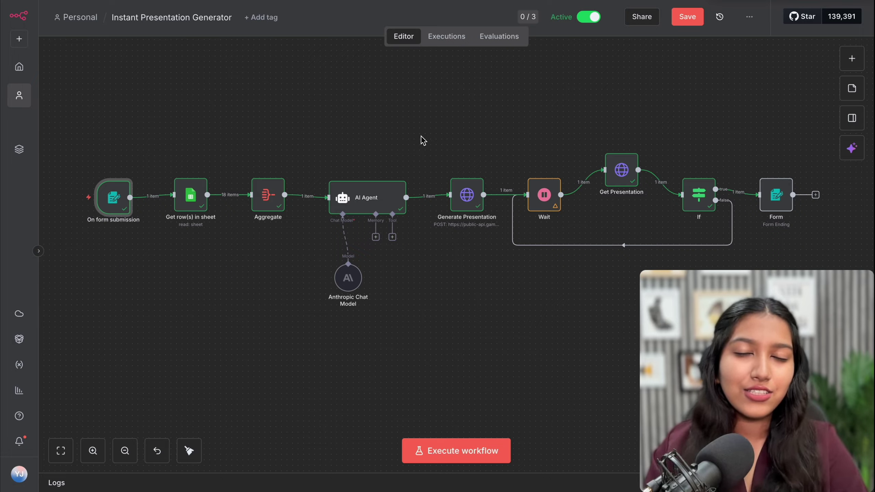
click(690, 18)
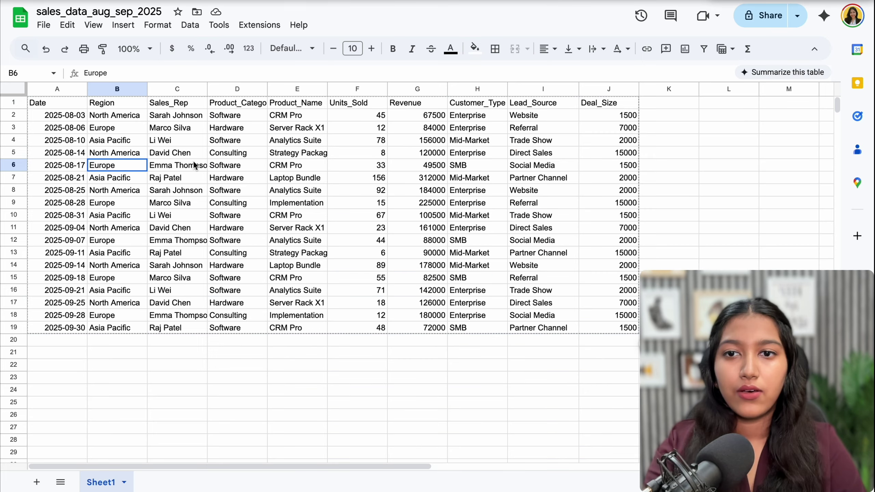
Step: Switch to Google Sheets and look over the sales records in the sales_data_aug_sep_2025 spreadsheet
drag(104, 165, 584, 332)
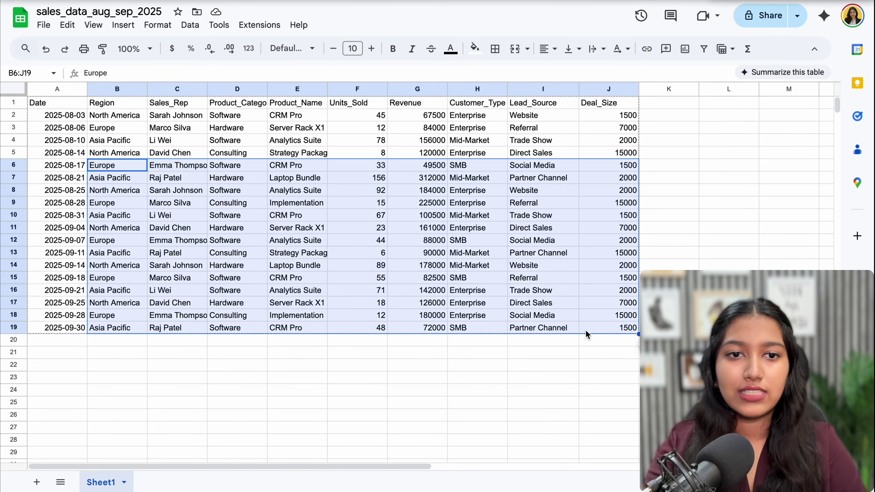
click(726, 156)
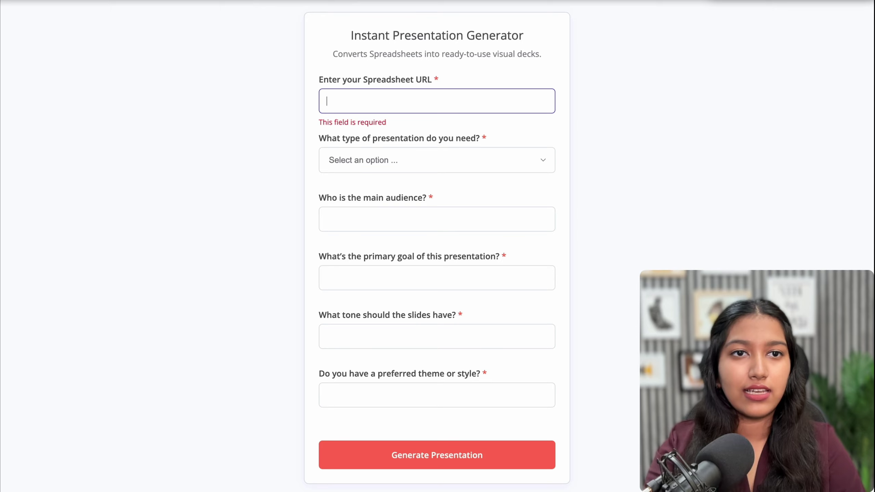
Step: In the Instant Presentation Generator form, paste the spreadsheet URL, choose Sales Deck and enter Sales Team and executives as the main audience
key(ctrl+v)
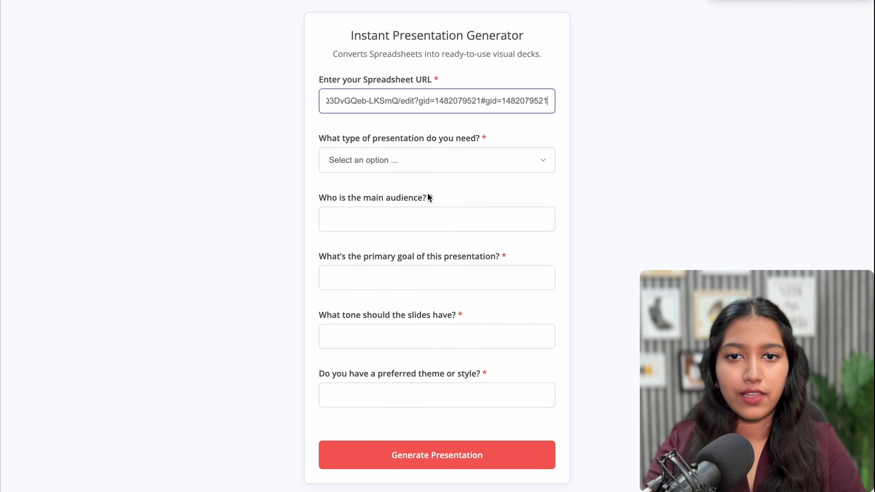
click(398, 164)
click(392, 173)
click(386, 218)
text(S)
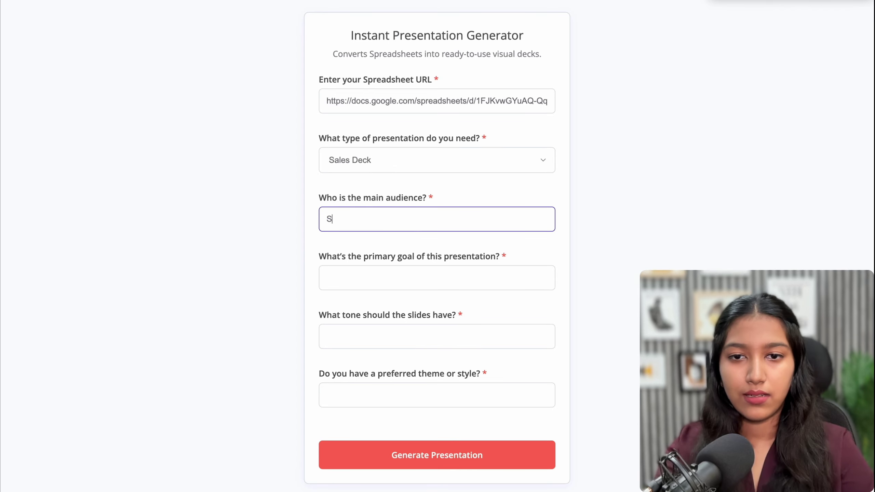
text(ales Te)
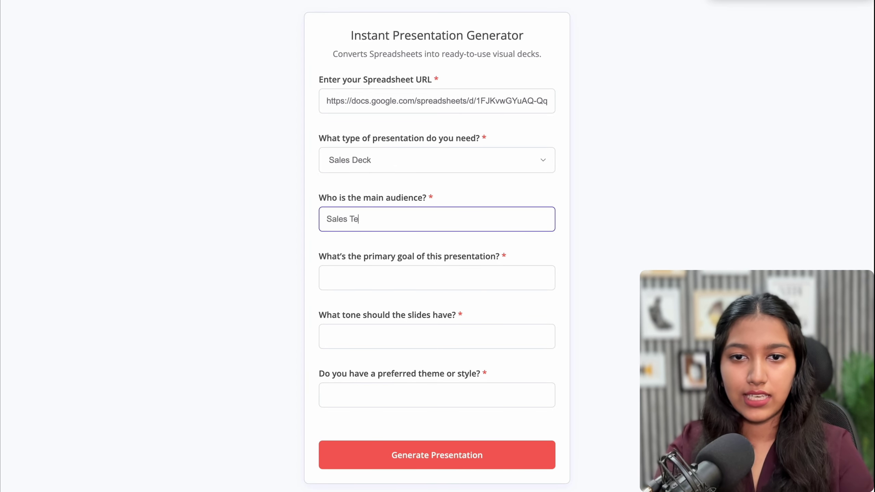
text(am and executives)
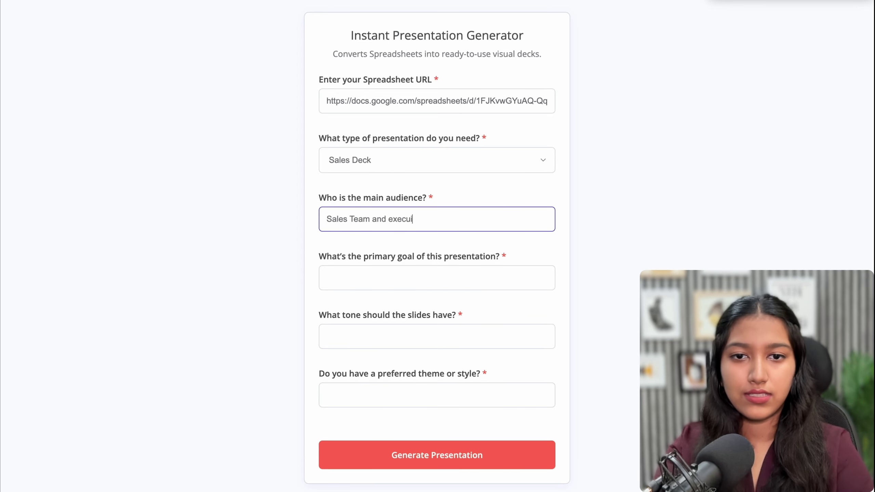
Step: Enter Show the sales trends as the presentation's primary goal and Clean, data driven as the slide tone
click(383, 283)
text(Sa)
key(BackSpace)
text(h)
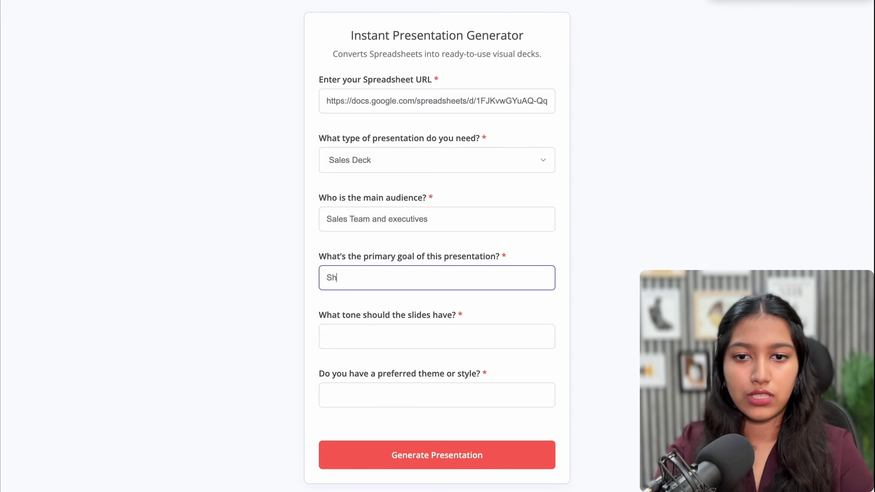
text(ow the sales trends)
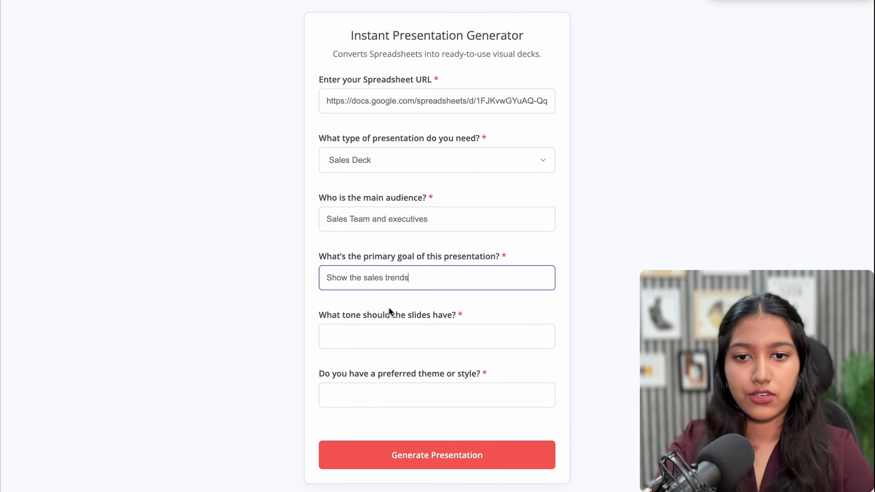
click(391, 333)
text(C)
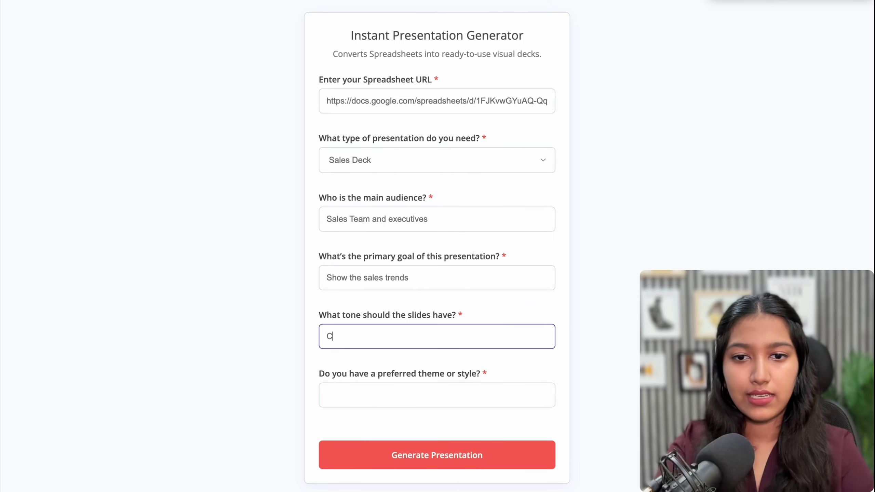
text(lean, data driven)
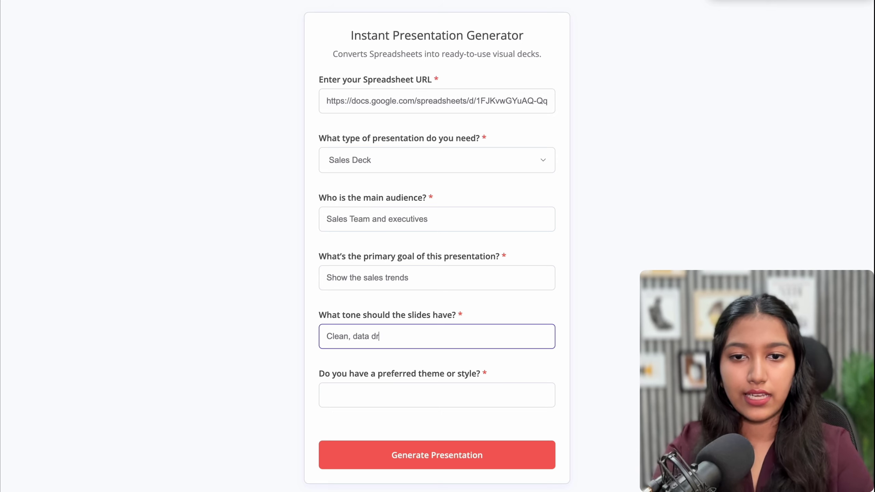
Step: Enter Minimal as the preferred theme and submit the form to generate the presentation
click(388, 385)
text(Minimal)
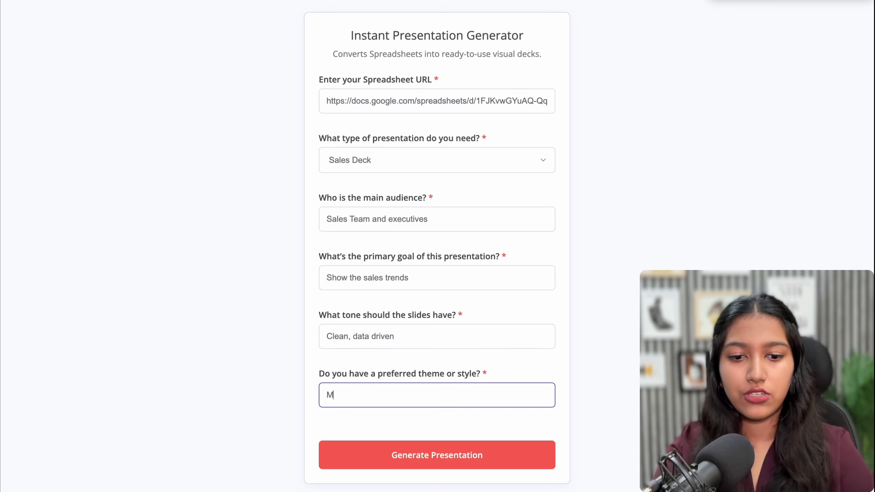
click(417, 460)
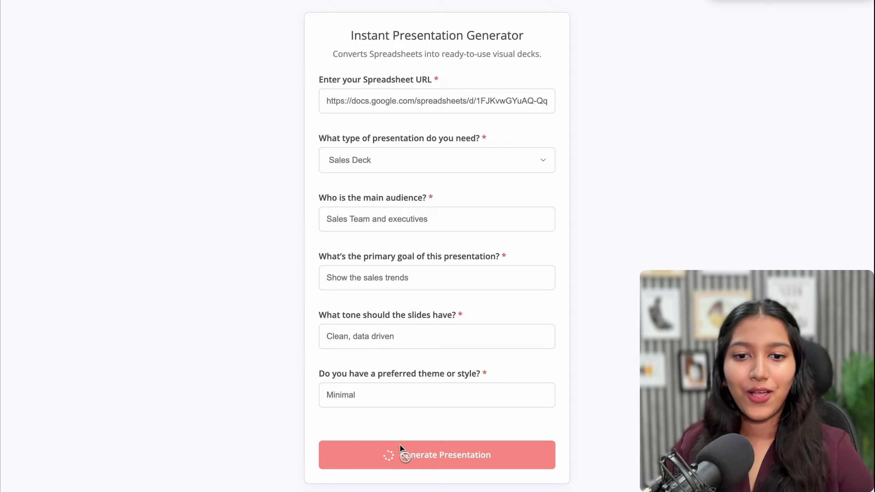